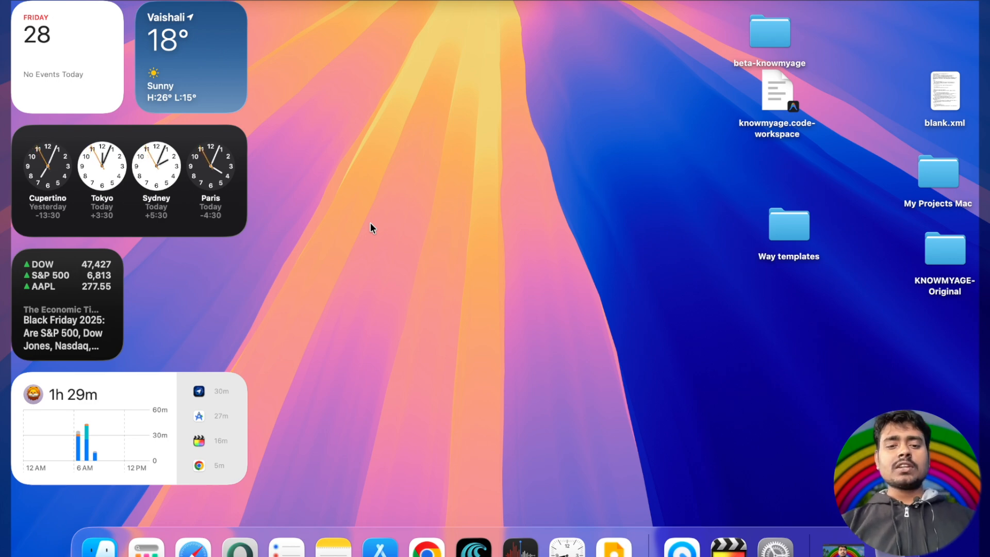
Switch to the ChatGPT Atlas browser
{"action": "left_click", "coordinate": [454, 437]}
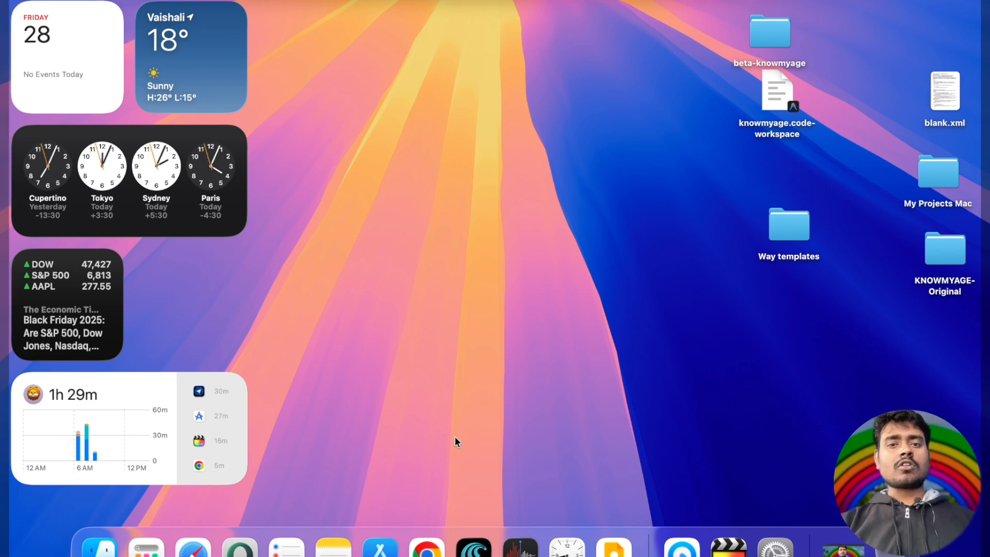
{"action": "key", "text": "F4"}
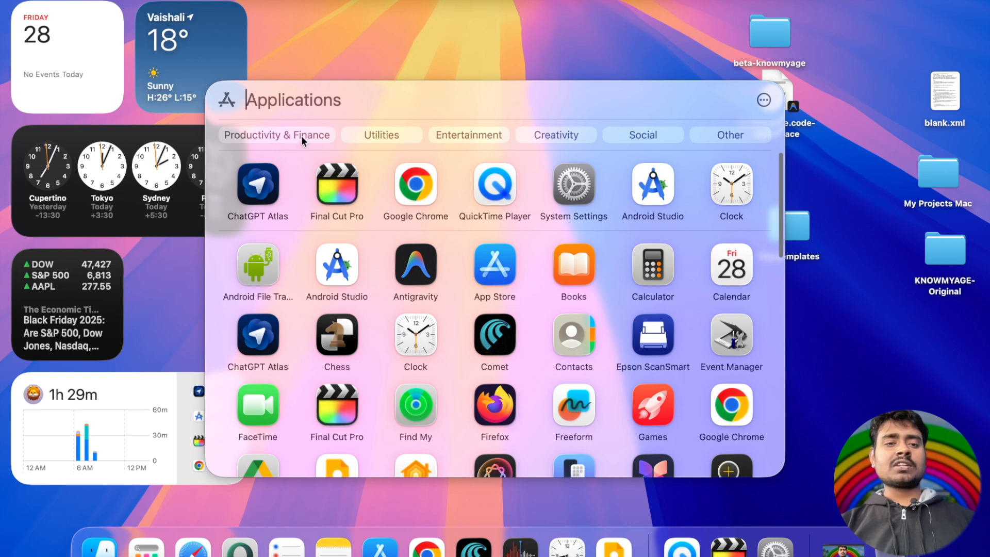
{"action": "left_click", "coordinate": [260, 181]}
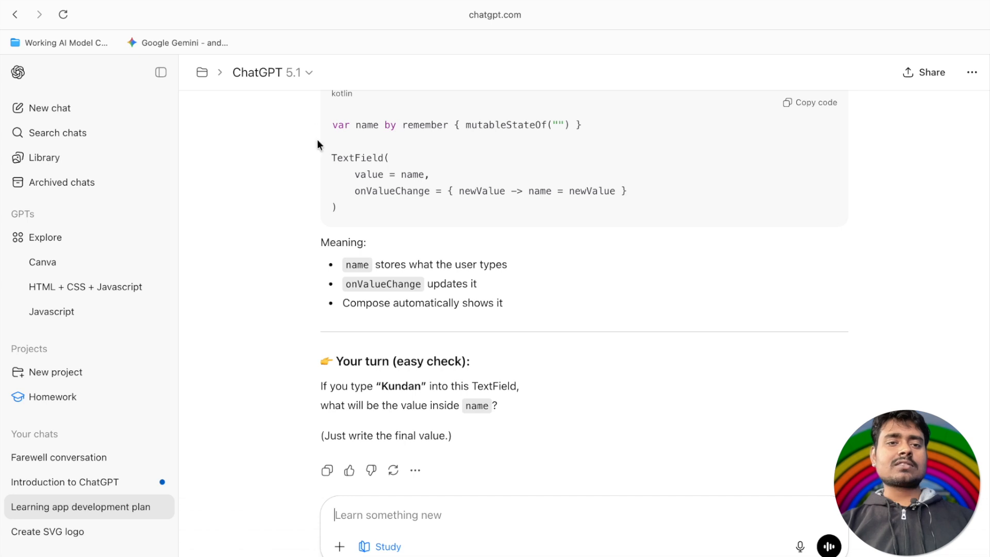
Load the ChatGPT - Study Mode bookmark from the bookmark folder in a new tab
{"action": "left_click", "coordinate": [284, 74]}
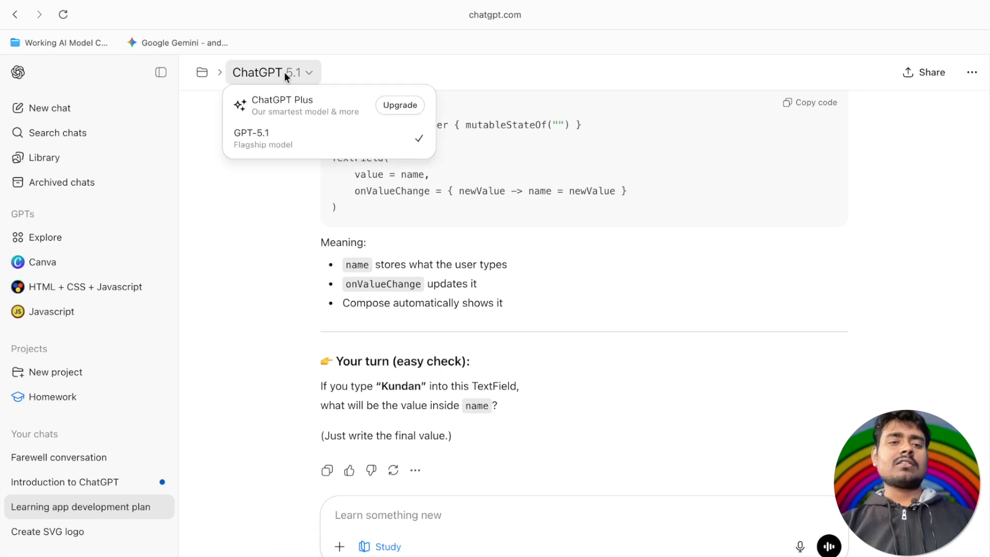
{"action": "left_click", "coordinate": [123, 1]}
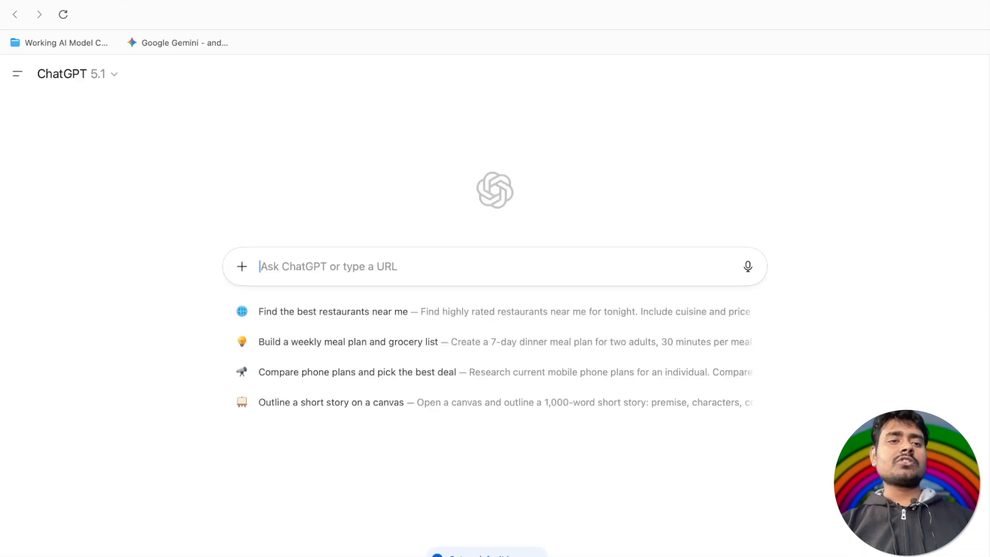
{"action": "left_click", "coordinate": [66, 40]}
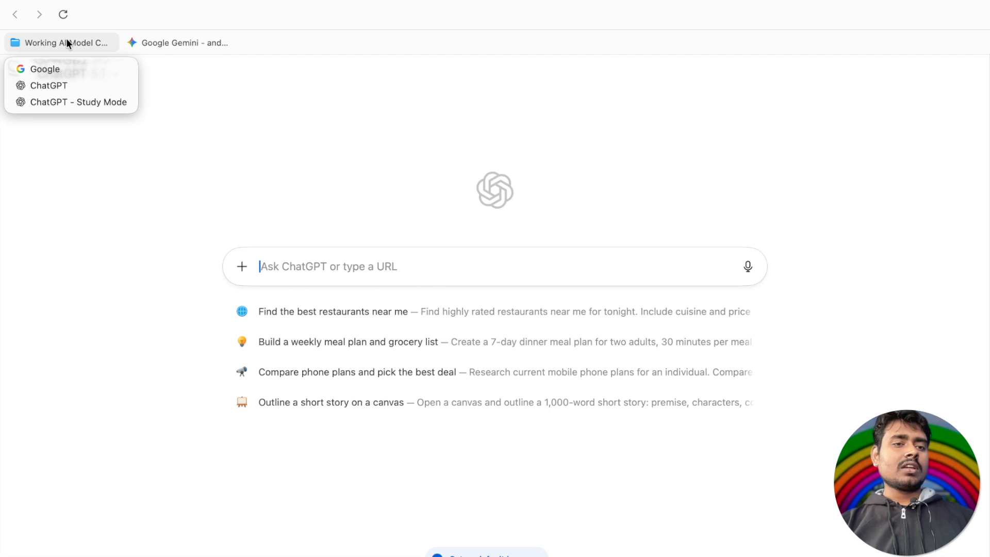
{"action": "left_click", "coordinate": [73, 99]}
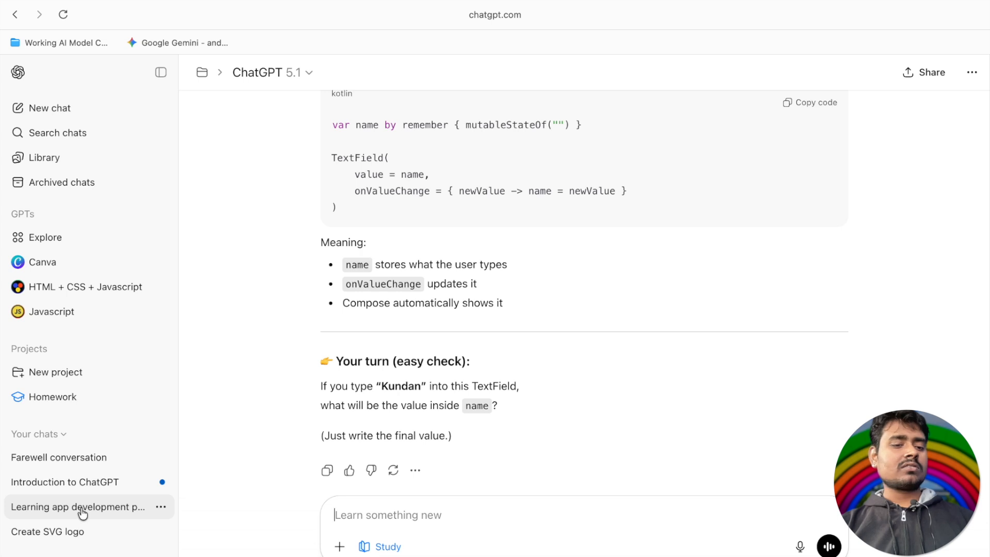
Find the Prompt engineering plan conversation in the chat history and open it
{"action": "scroll", "coordinate": [82, 512], "scroll_direction": "down", "scroll_amount": 5}
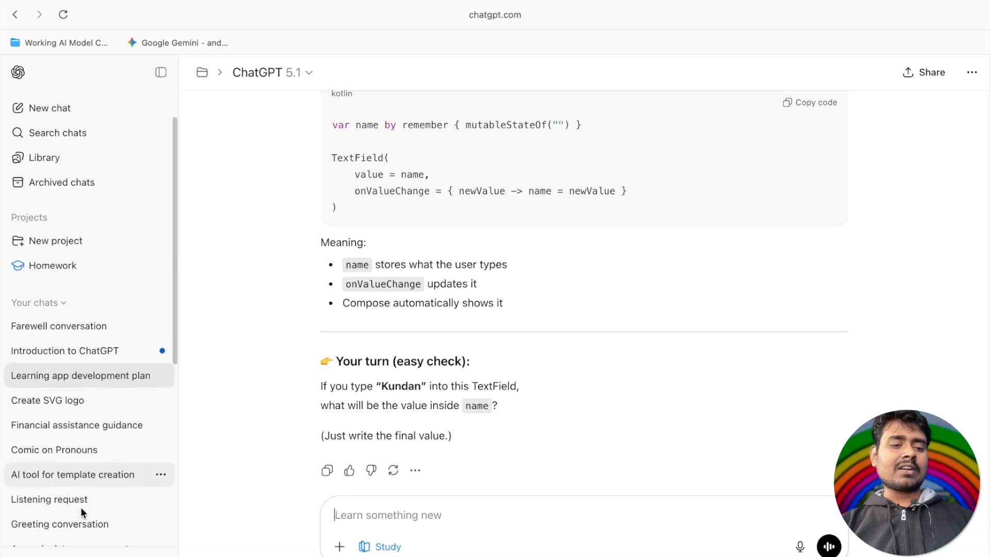
{"action": "scroll", "coordinate": [81, 507], "scroll_direction": "down", "scroll_amount": 1}
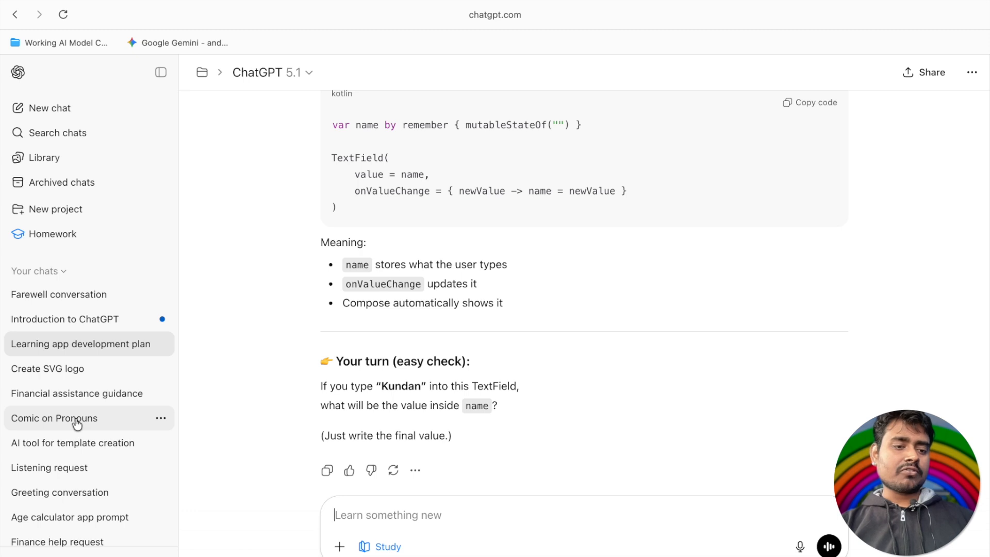
{"action": "scroll", "coordinate": [76, 423], "scroll_direction": "down", "scroll_amount": 1}
{"action": "scroll", "coordinate": [75, 422], "scroll_direction": "down", "scroll_amount": 2}
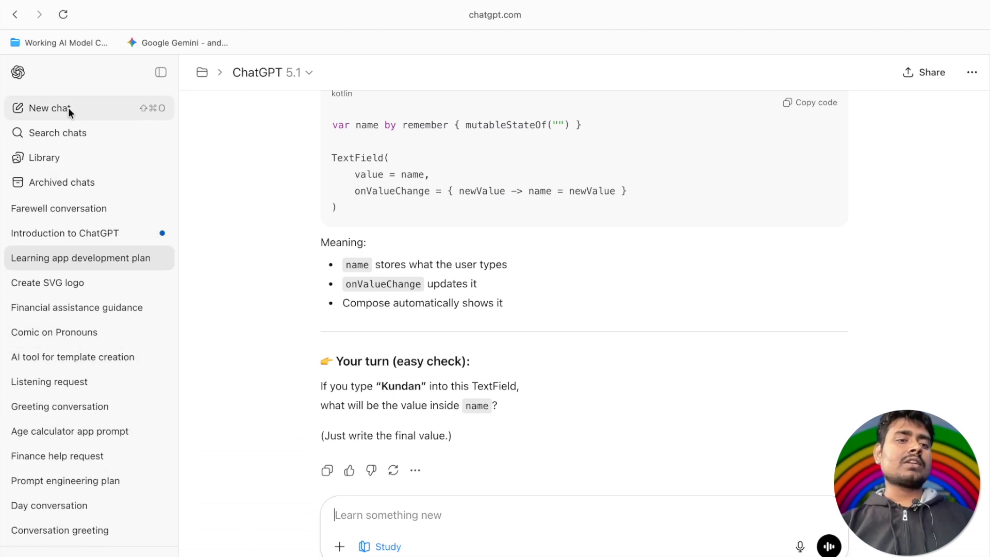
{"action": "left_click", "coordinate": [45, 37]}
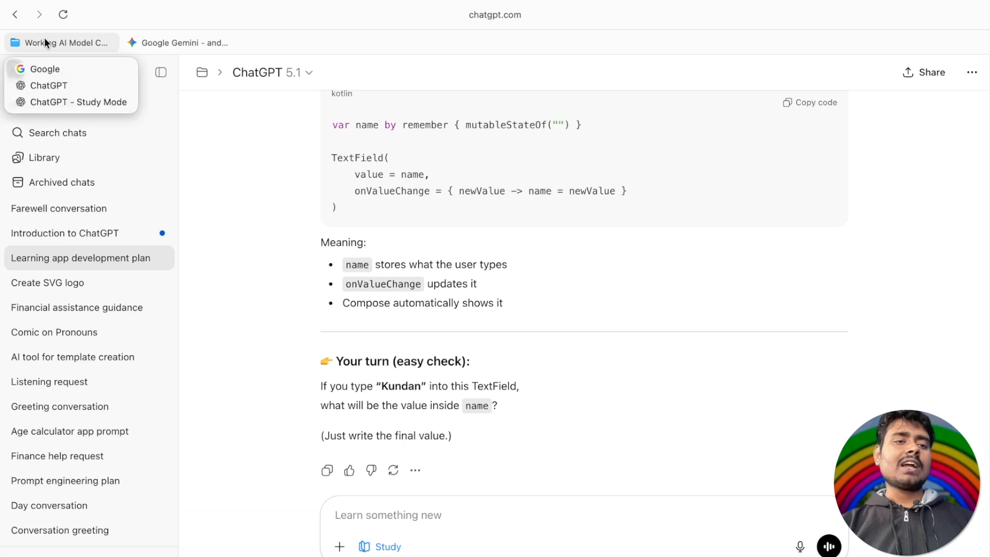
{"action": "left_click", "coordinate": [165, 175]}
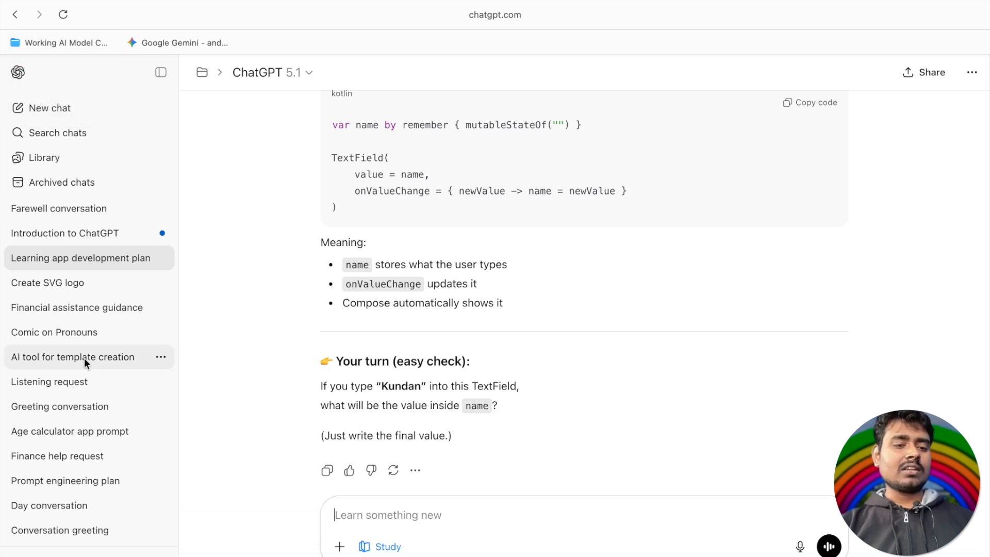
{"action": "scroll", "coordinate": [85, 361], "scroll_direction": "down", "scroll_amount": 2}
{"action": "left_click", "coordinate": [89, 428]}
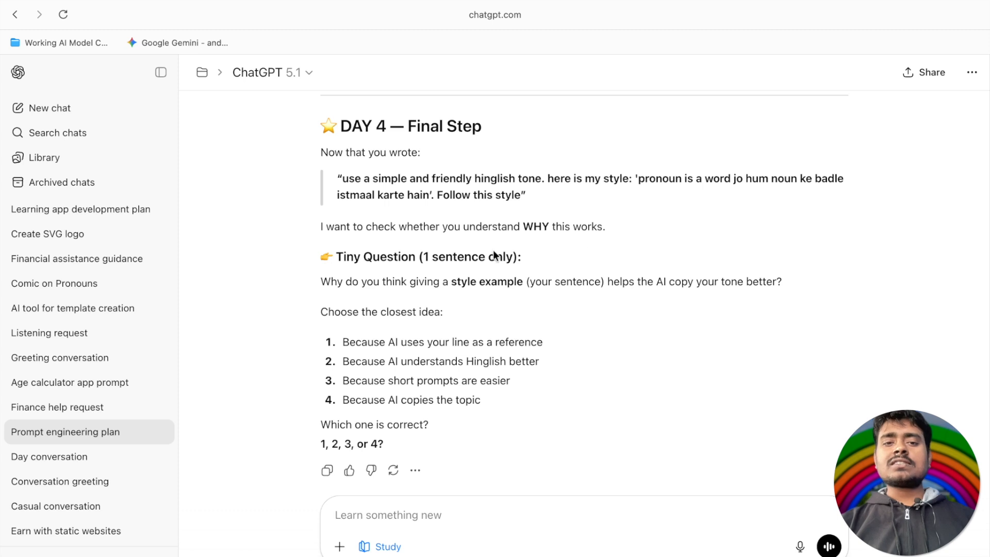
Bookmark the current chat in the Bookmarks Bar as "Study Mode - Prompt engineering plan"
{"action": "scroll", "coordinate": [493, 250], "scroll_direction": "down", "scroll_amount": 3}
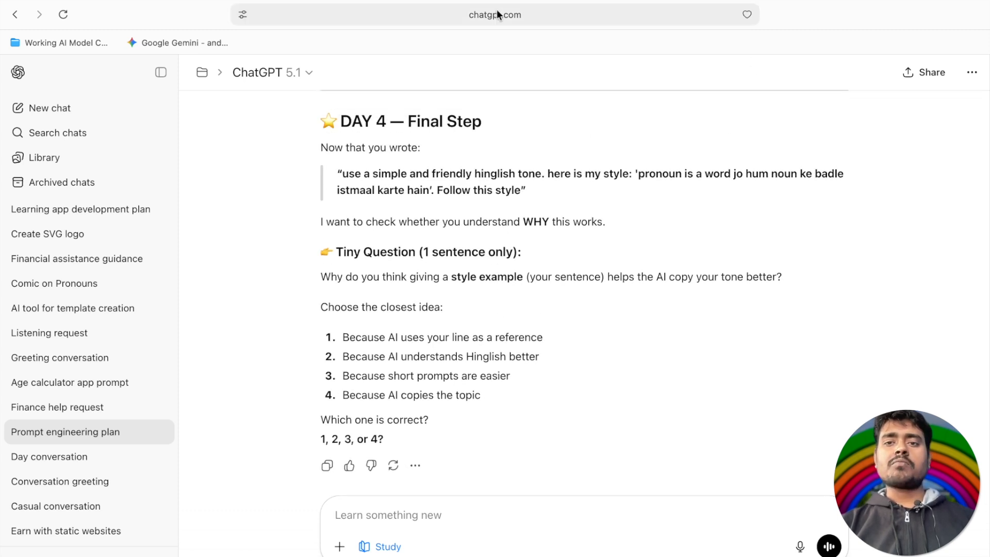
{"action": "left_click", "coordinate": [746, 15]}
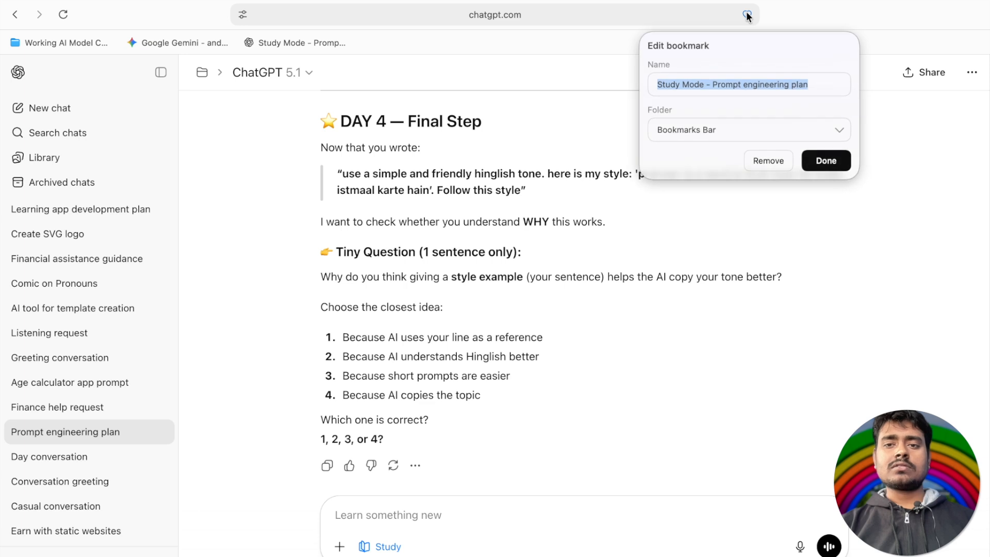
{"action": "left_click", "coordinate": [825, 85]}
{"action": "left_click", "coordinate": [827, 163]}
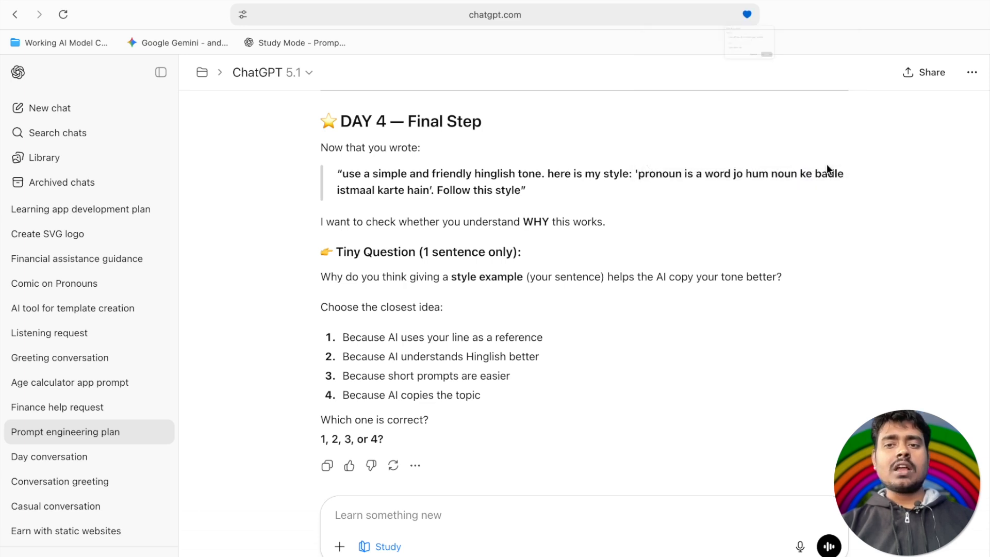
{"action": "left_click", "coordinate": [81, 43]}
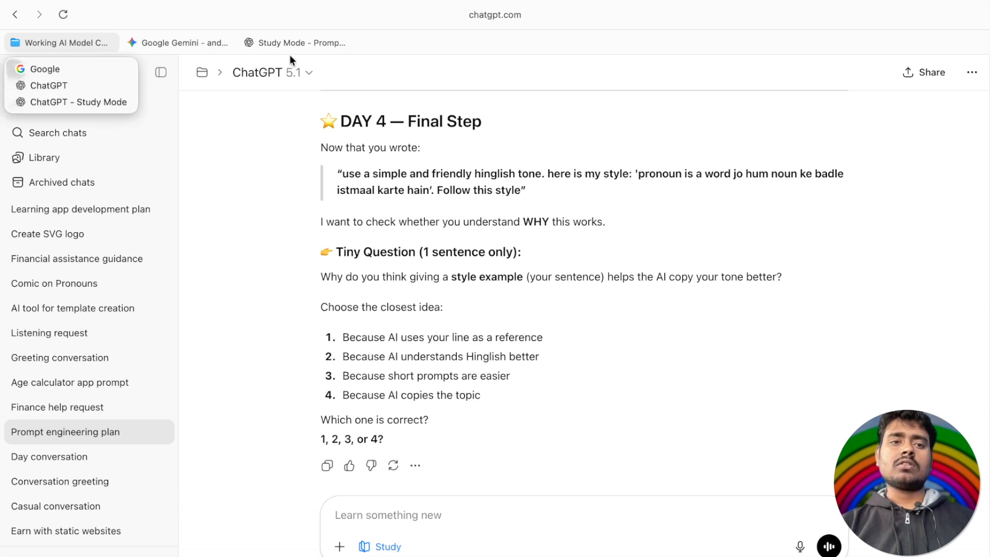
{"action": "left_click", "coordinate": [337, 286]}
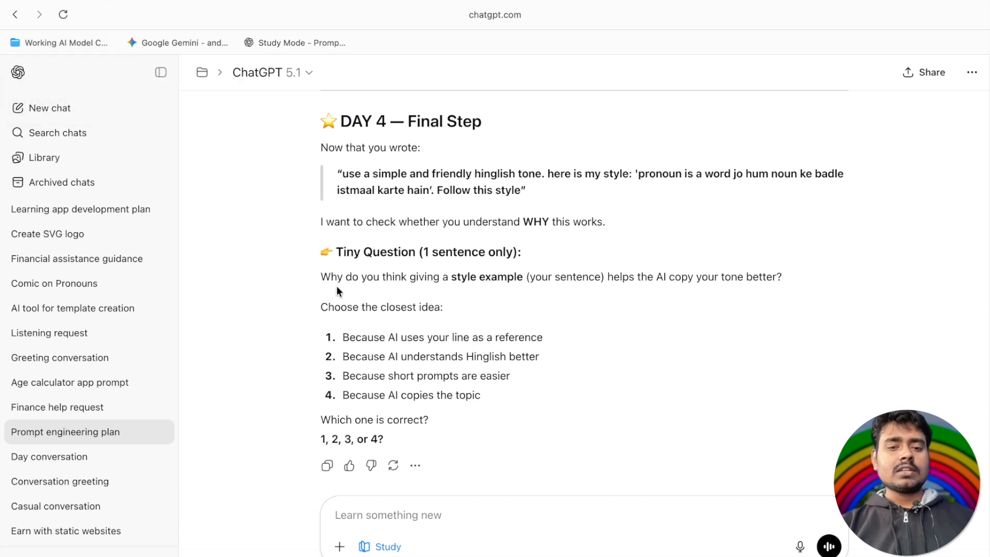
{"action": "scroll", "coordinate": [337, 286], "scroll_direction": "down", "scroll_amount": 1}
{"action": "scroll", "coordinate": [336, 286], "scroll_direction": "up", "scroll_amount": 2}
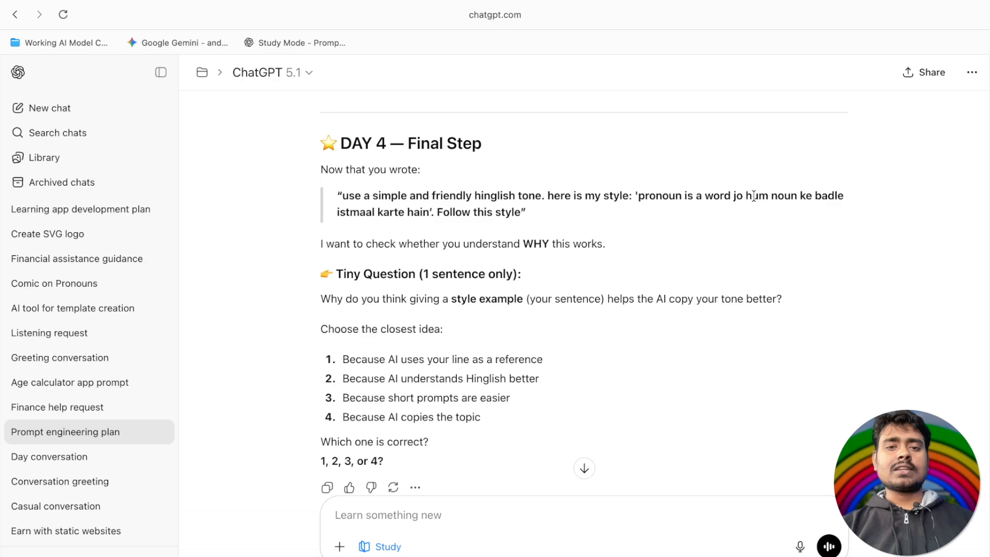
Switch to the Clock app and start a 30-minute timer with the Radial (Default) sound
{"action": "key", "text": "ctrl+Left"}
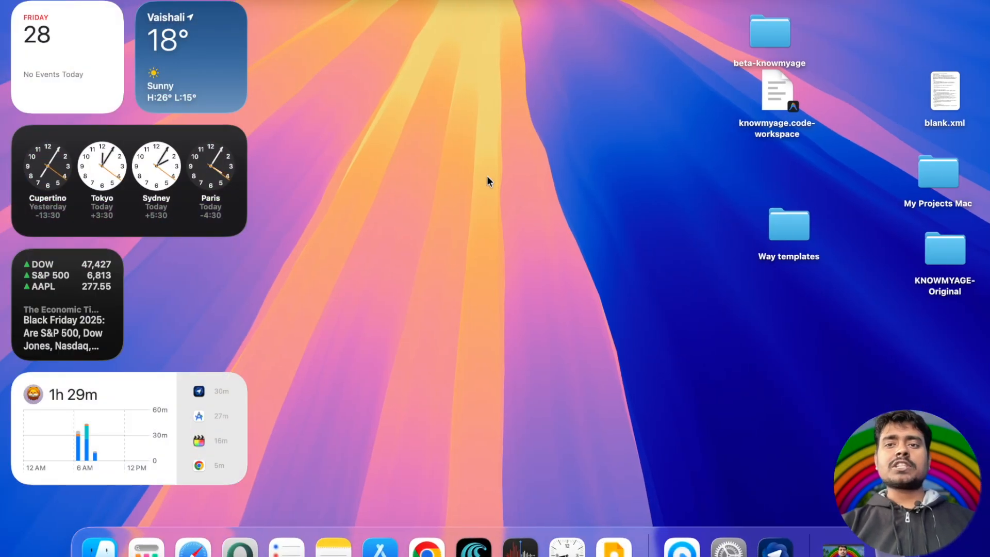
{"action": "key", "text": "super+space"}
{"action": "key", "text": "super+1"}
{"action": "type", "text": "clio"}
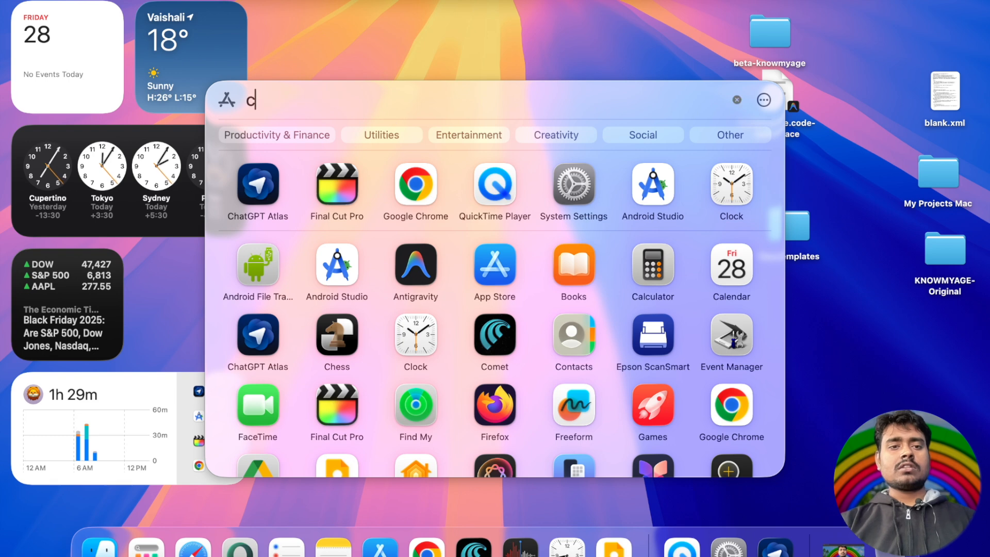
{"action": "key", "text": "BackSpace"}
{"action": "key", "text": "BackSpace"}
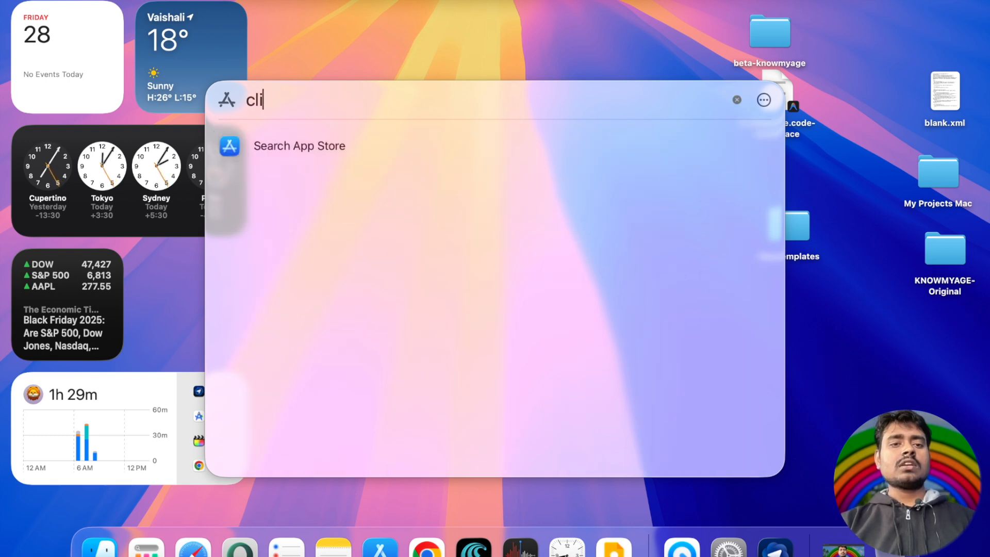
{"action": "type", "text": "ock"}
{"action": "left_click", "coordinate": [253, 157]}
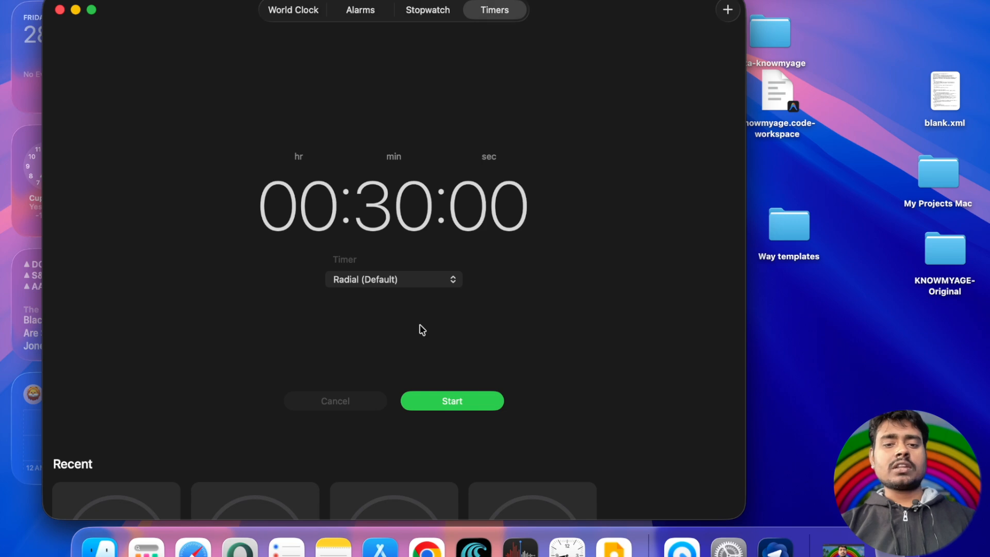
{"action": "left_click", "coordinate": [449, 402]}
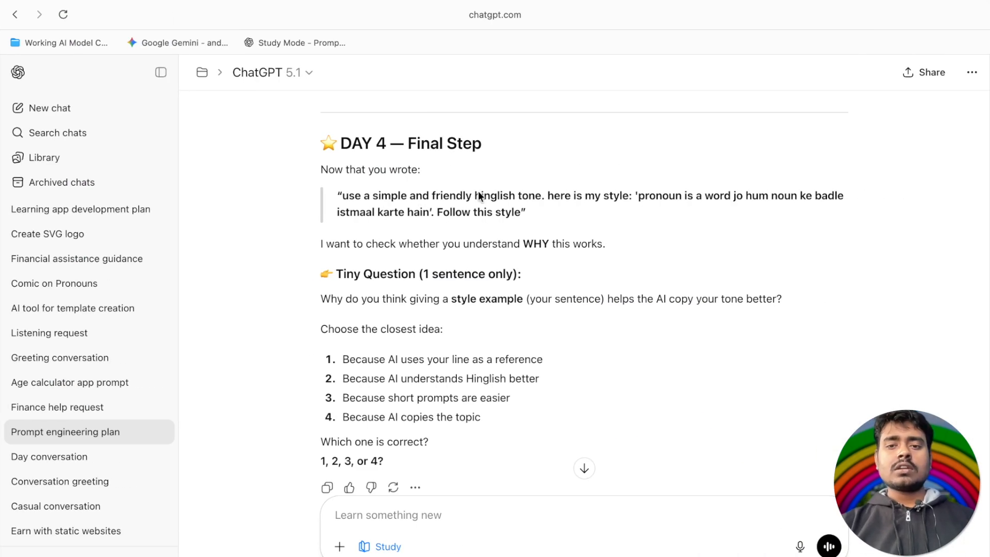
Back in the Prompt engineering plan chat, answer the Day 4 style-example question with option 1
{"action": "scroll", "coordinate": [411, 212], "scroll_direction": "down", "scroll_amount": 3}
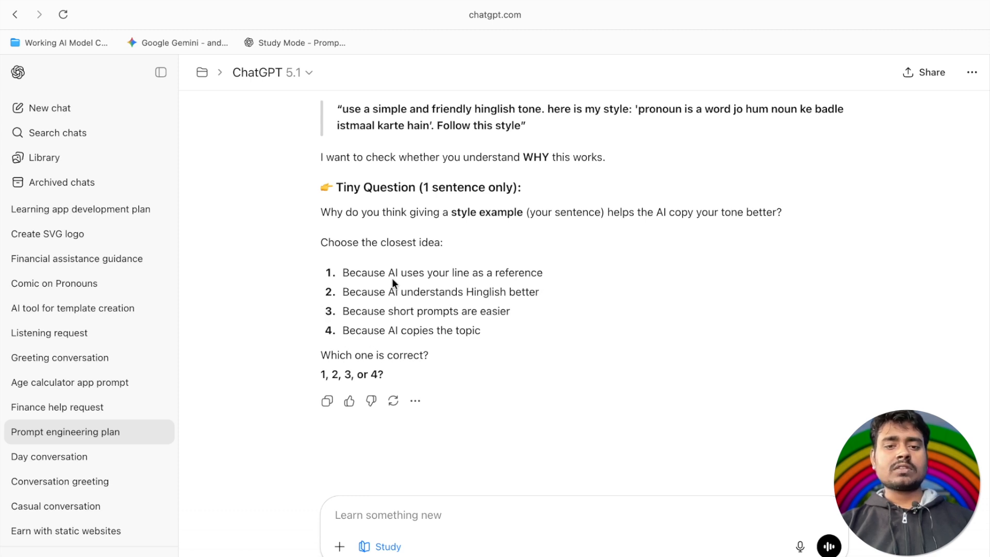
{"action": "double_click", "coordinate": [434, 270]}
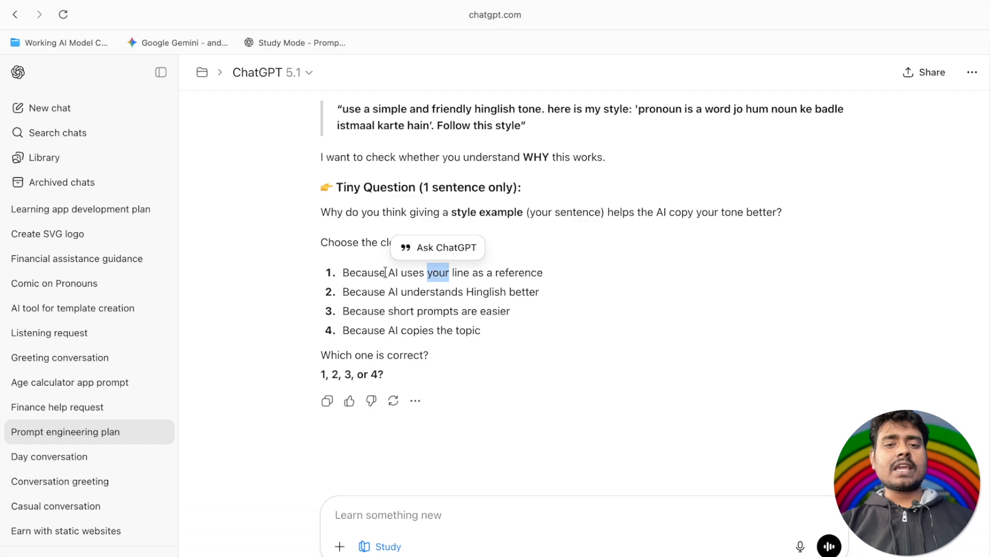
{"action": "left_click", "coordinate": [456, 271]}
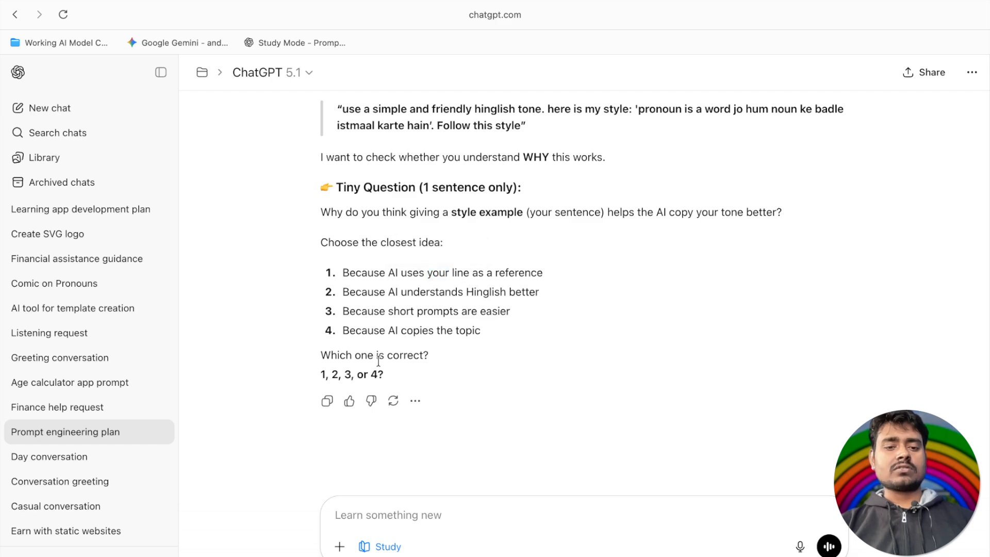
{"action": "type", "text": "1"}
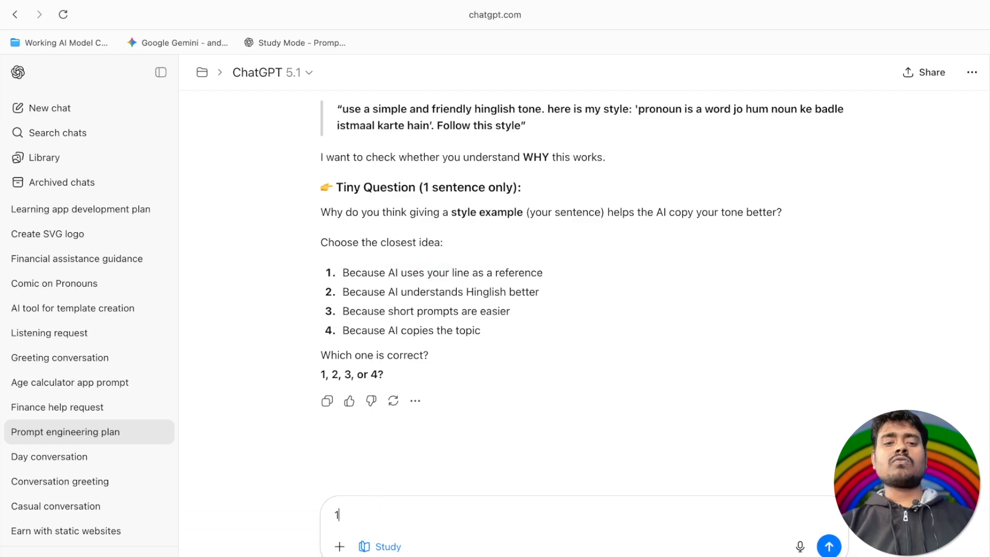
{"action": "key", "text": "Return"}
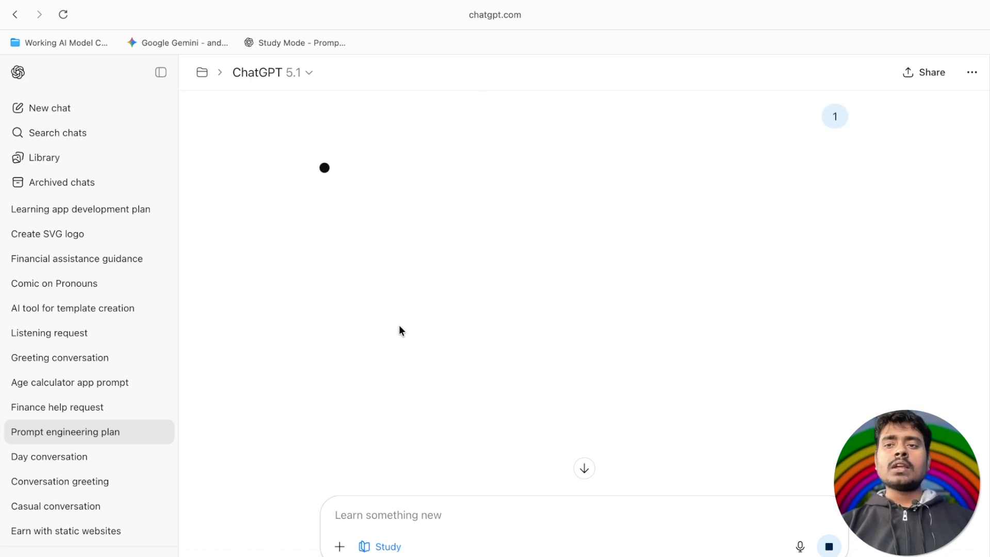
Read ChatGPT's reply to the answer, including the Day 4 Final Practice exercise and its topic choices
{"action": "scroll", "coordinate": [398, 325], "scroll_direction": "up", "scroll_amount": 2}
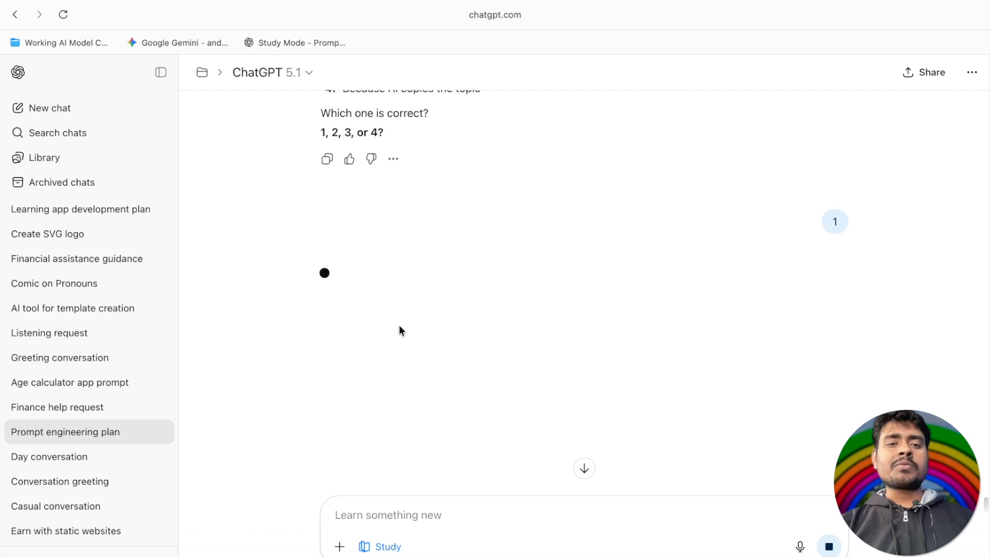
{"action": "scroll", "coordinate": [399, 326], "scroll_direction": "up", "scroll_amount": 8}
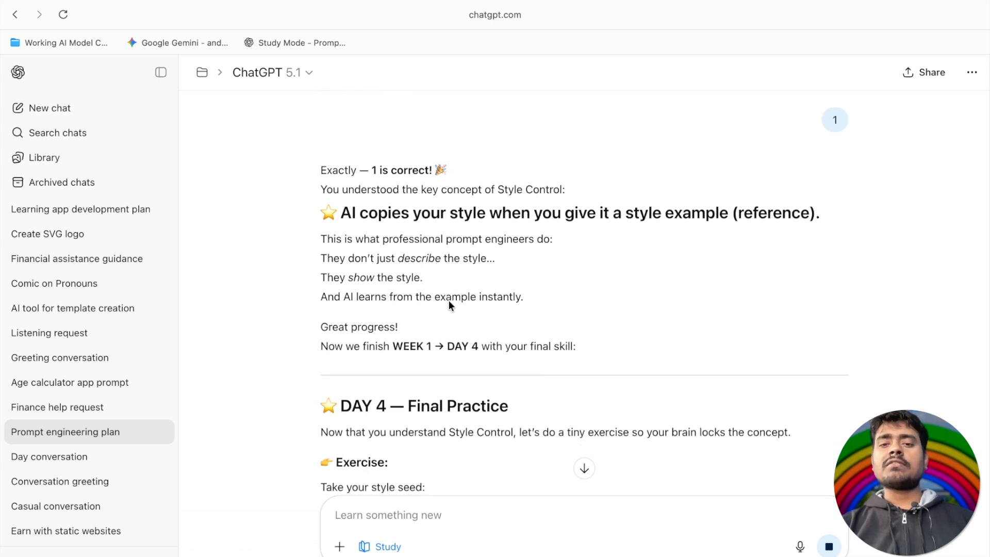
{"action": "scroll", "coordinate": [448, 300], "scroll_direction": "down", "scroll_amount": 2}
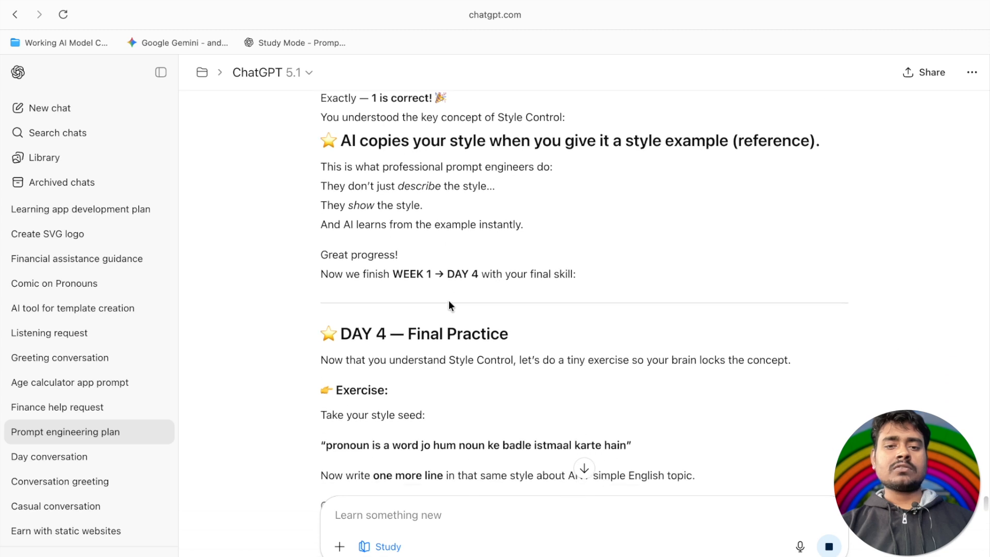
{"action": "scroll", "coordinate": [449, 277], "scroll_direction": "down", "scroll_amount": 3}
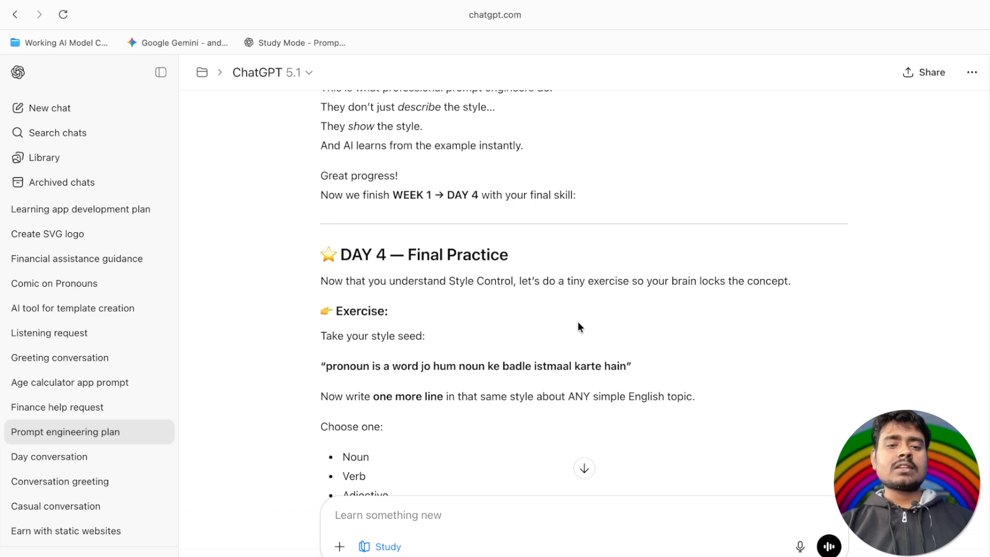
{"action": "scroll", "coordinate": [425, 333], "scroll_direction": "down", "scroll_amount": 3}
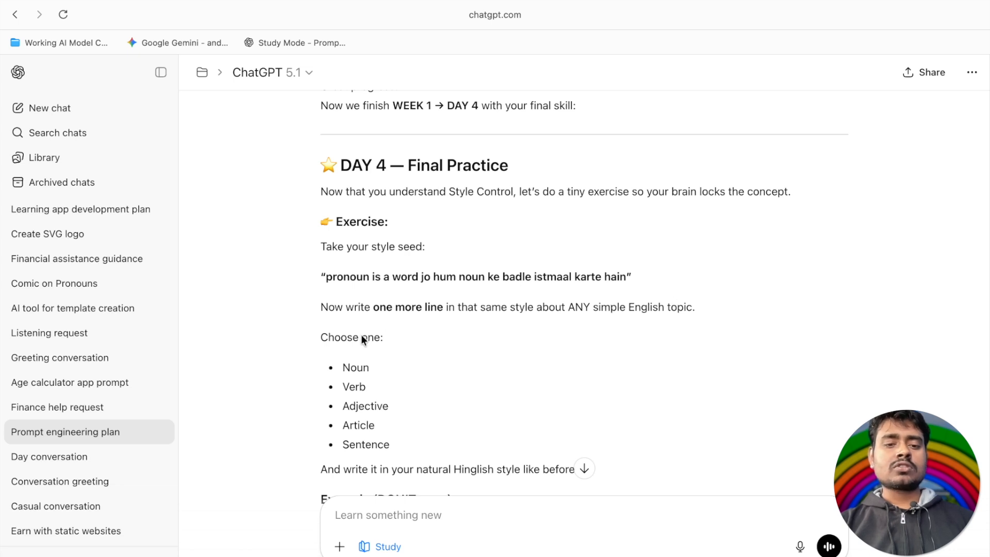
{"action": "scroll", "coordinate": [350, 346], "scroll_direction": "down", "scroll_amount": 3}
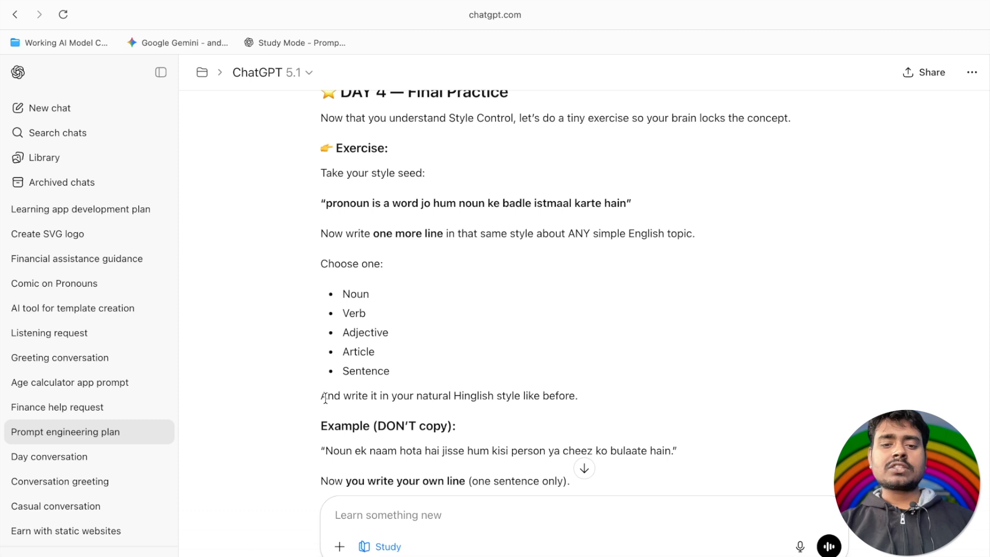
Start the Day 4 Final Practice answer with "explain noun in simple and friendly way like:-"
{"action": "scroll", "coordinate": [406, 410], "scroll_direction": "down", "scroll_amount": 2}
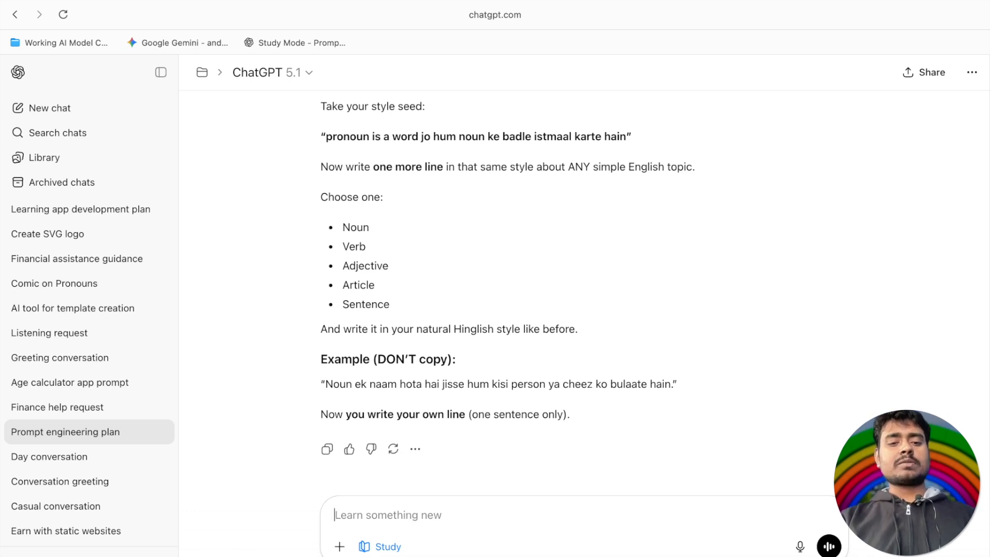
{"action": "type", "text": "explain"}
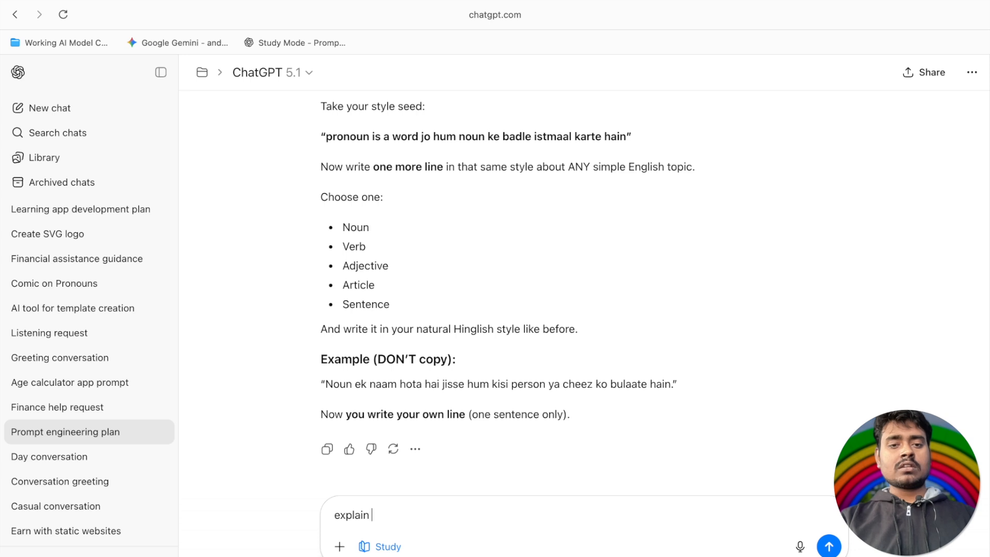
{"action": "type", "text": " noun i"}
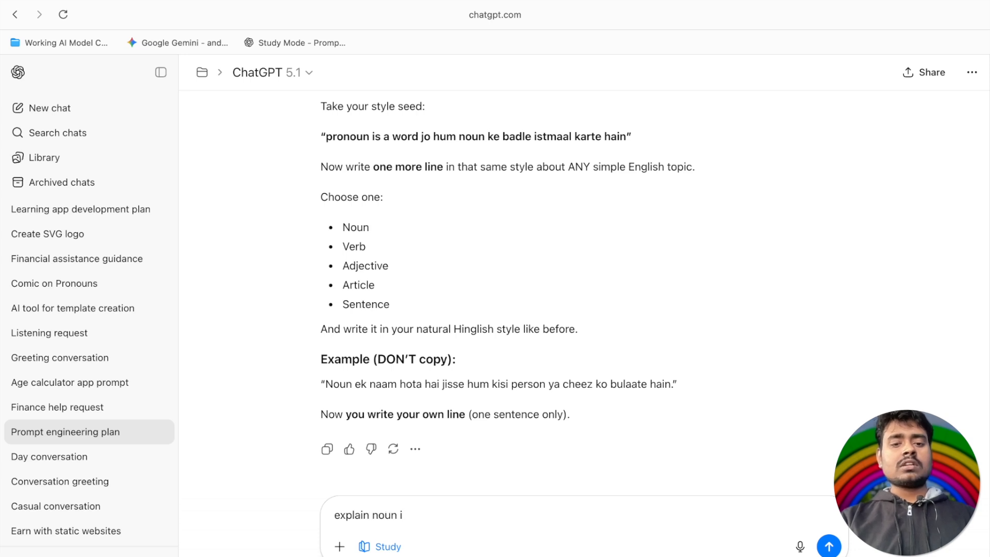
{"action": "type", "text": "n simpl"}
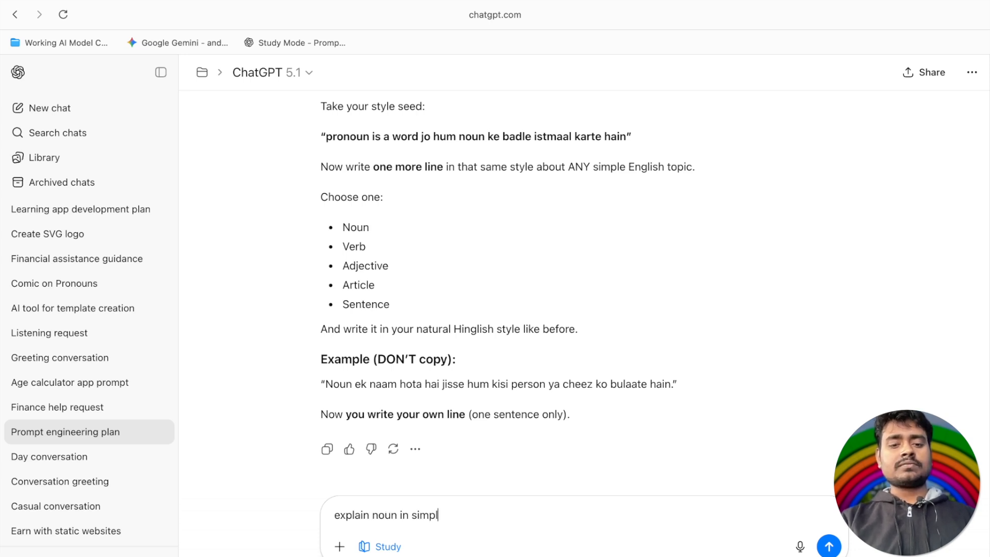
{"action": "type", "text": "e and frie"}
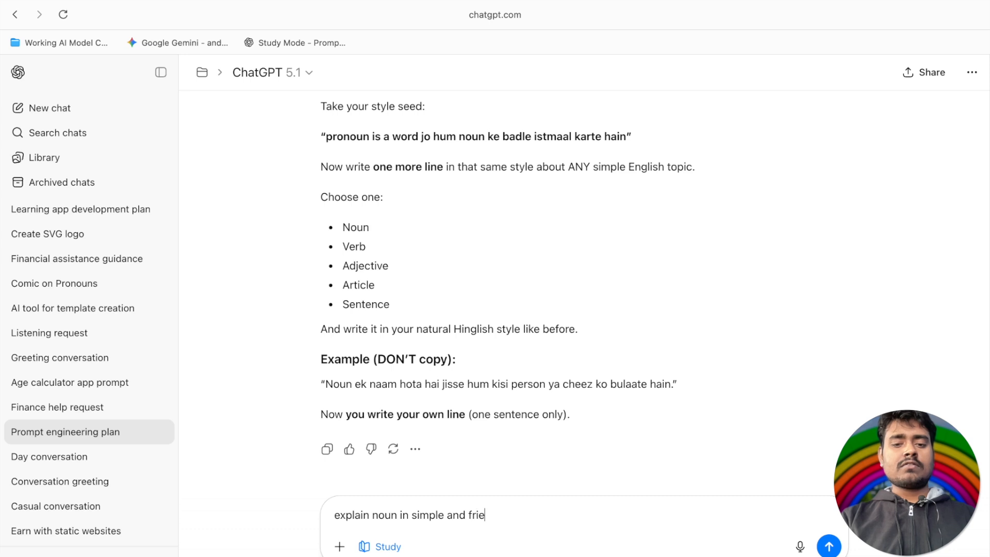
{"action": "type", "text": "nd"}
{"action": "key", "text": "BackSpace"}
{"action": "type", "text": "ndly"}
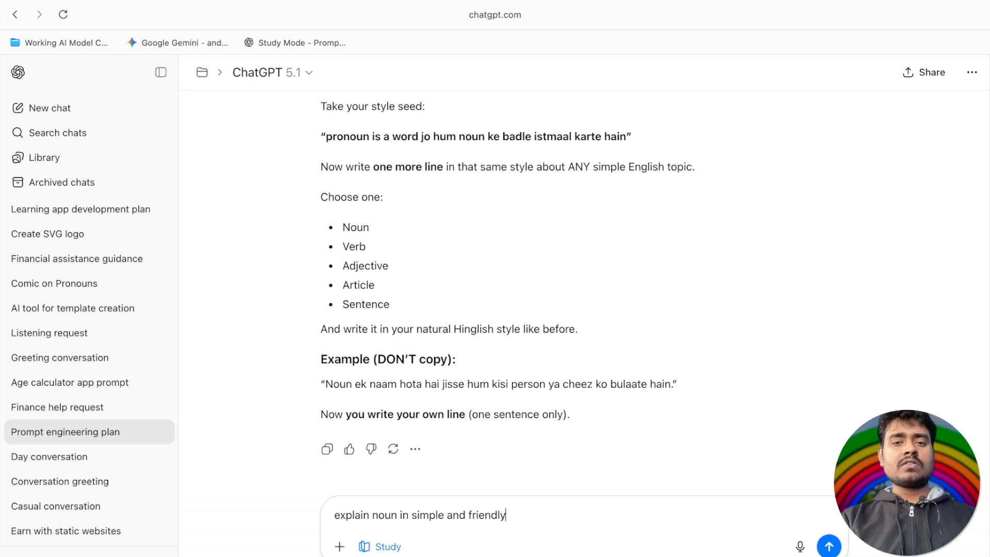
{"action": "type", "text": " w"}
{"action": "type", "text": "a"}
{"action": "key", "text": "BackSpace"}
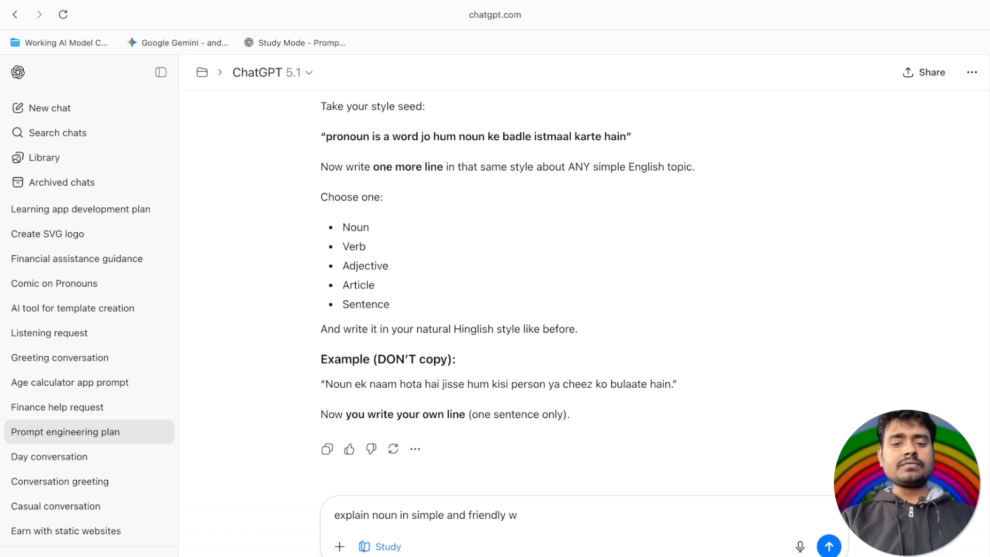
{"action": "type", "text": "ay lik"}
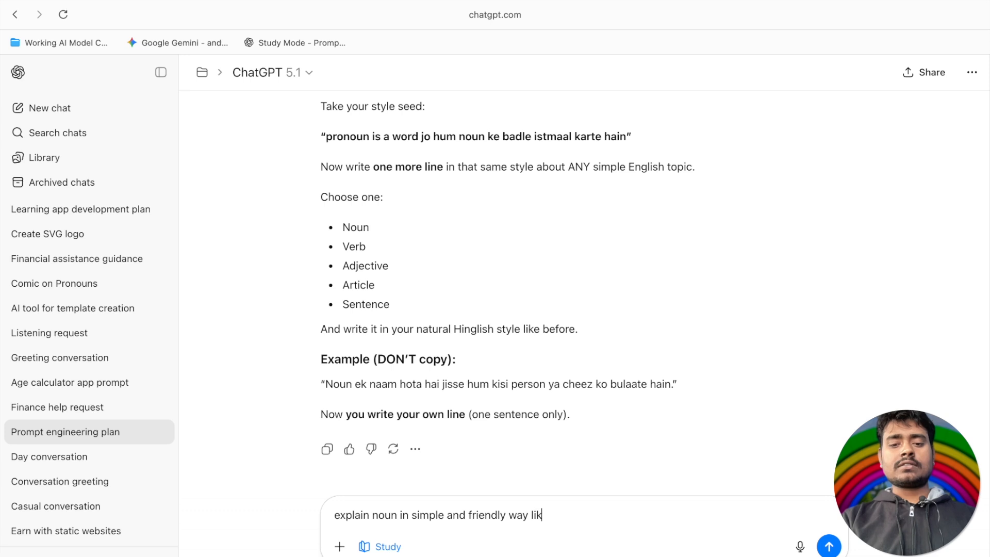
{"action": "type", "text": "e:- "}
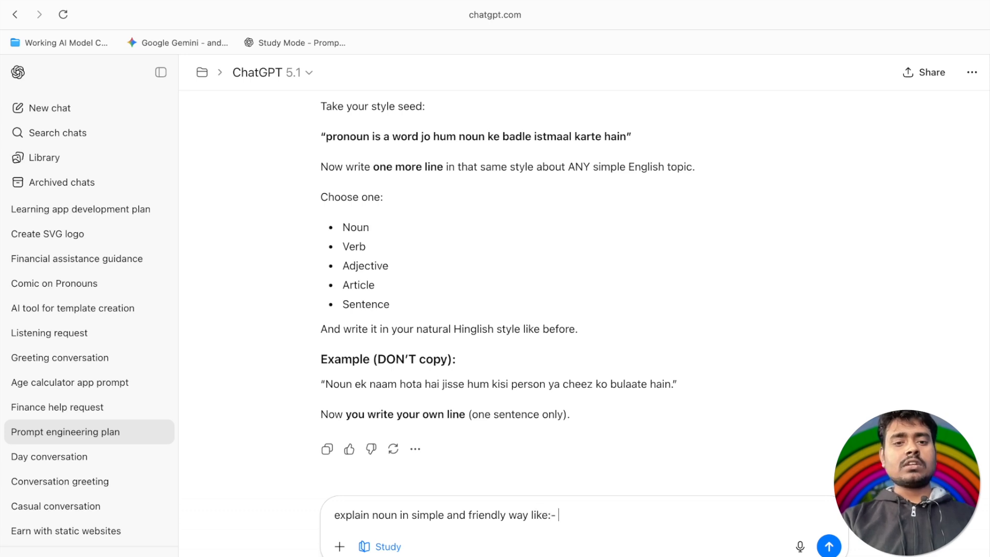
Continue the answer with the start of the noun definition, "noun is a word of thing, objects"
{"action": "type", "text": "noun is "}
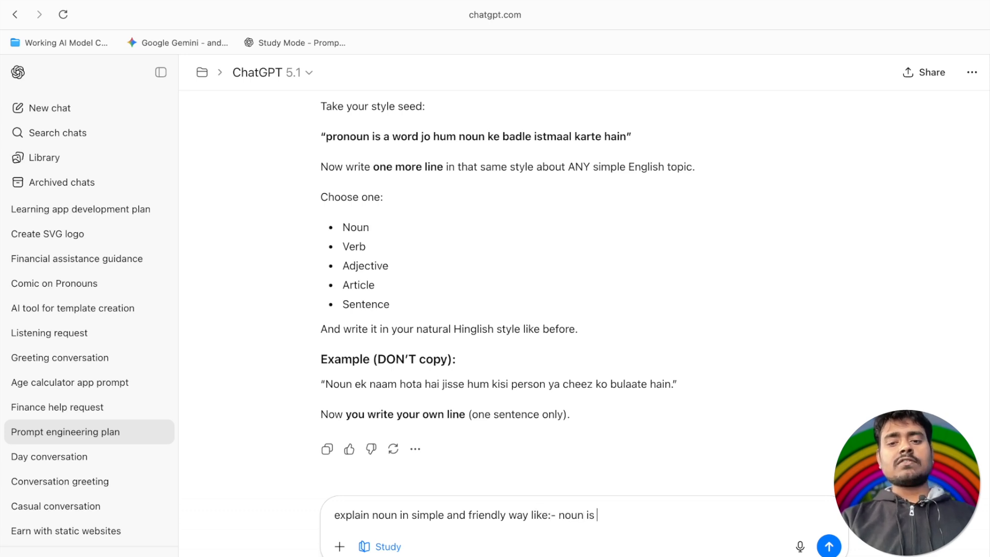
{"action": "type", "text": "a word that"}
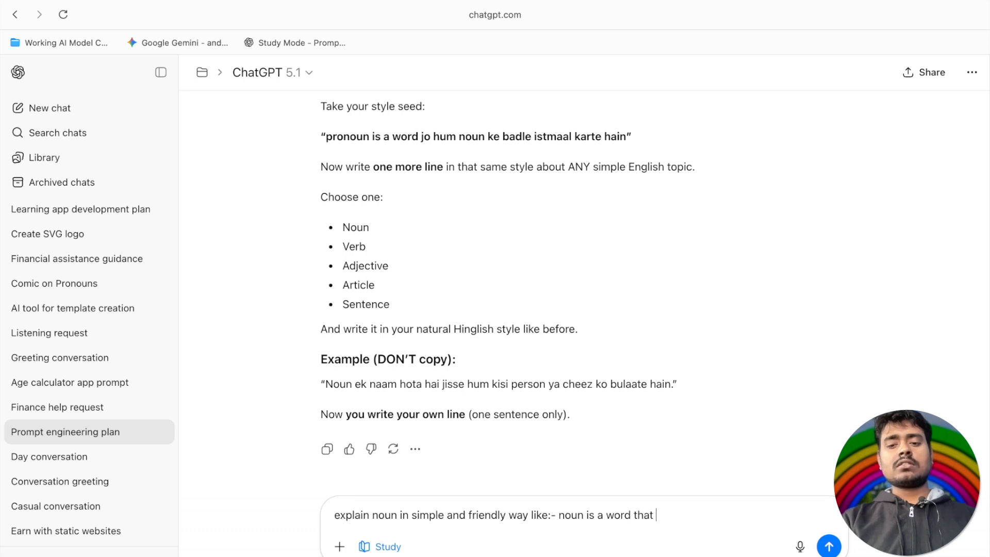
{"action": "key", "text": "BackSpace"}
{"action": "key", "text": "BackSpace"}
{"action": "key", "text": "BackSpace"}
{"action": "key", "text": "BackSpace"}
{"action": "key", "text": "BackSpace"}
{"action": "key", "text": "BackSpace"}
{"action": "key", "text": "BackSpace"}
{"action": "key", "text": "BackSpace"}
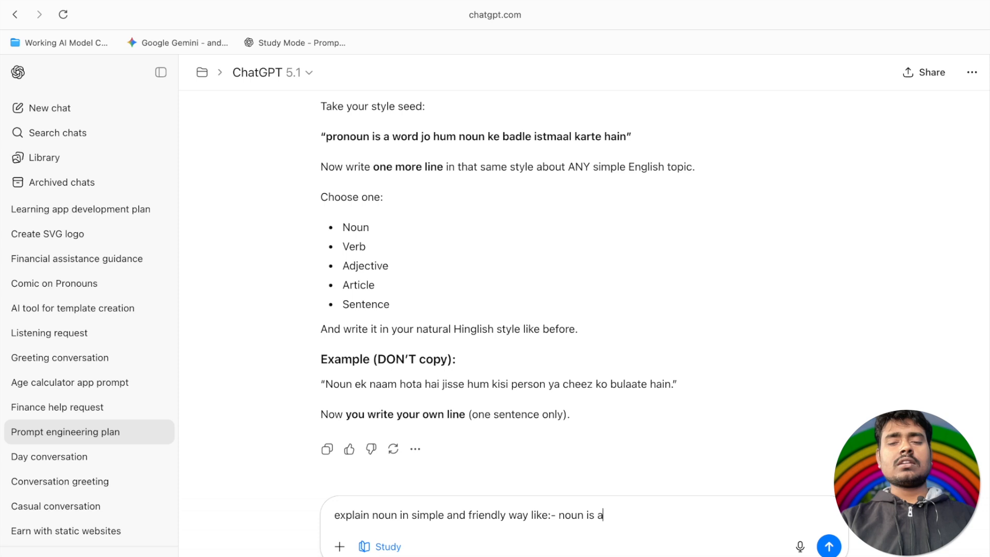
{"action": "type", "text": "wor"}
{"action": "type", "text": "d "}
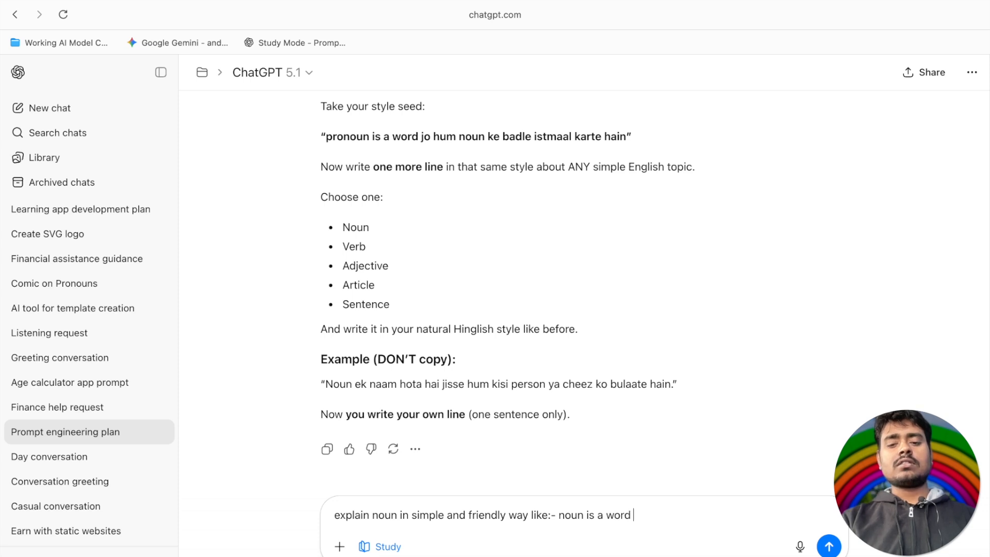
{"action": "type", "text": "of t"}
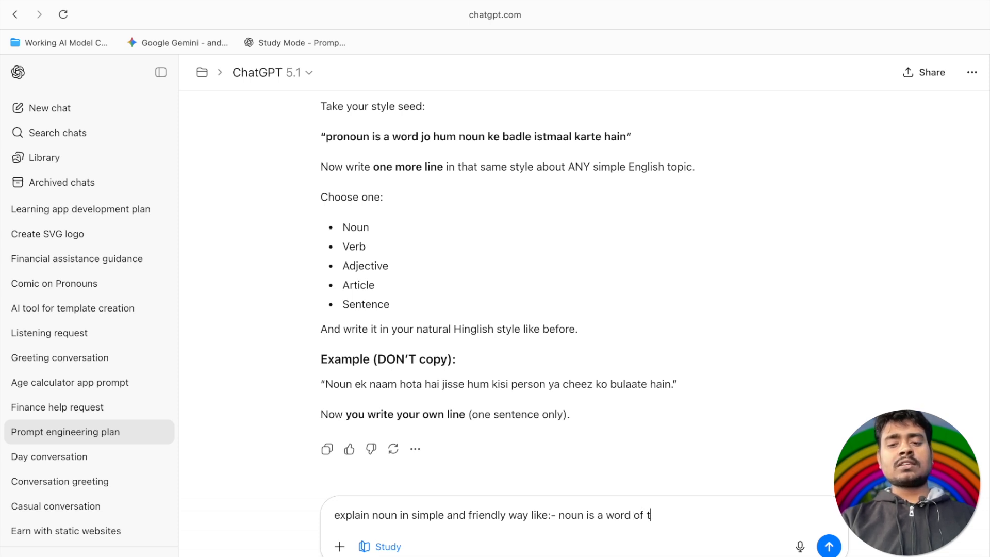
{"action": "type", "text": "hing, o"}
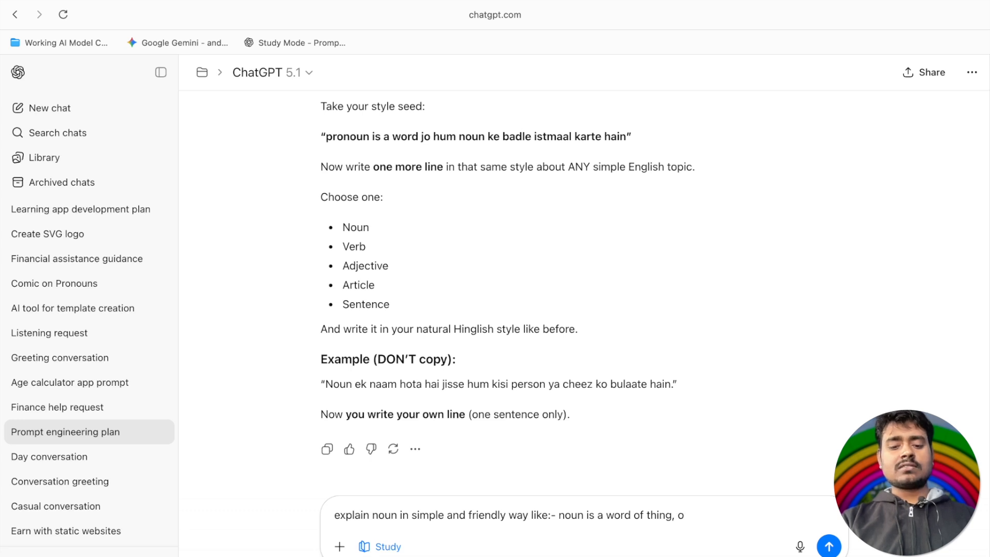
{"action": "type", "text": "bjex"}
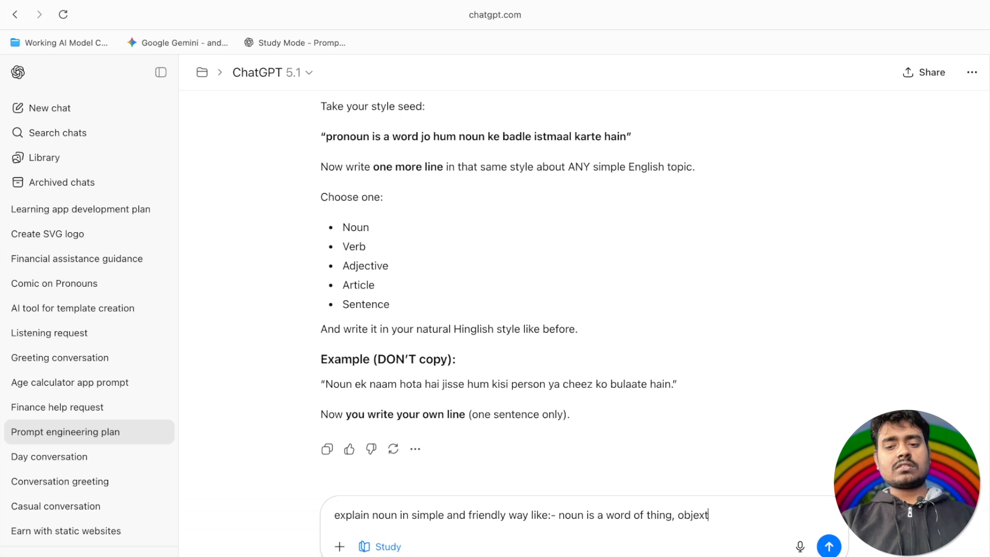
{"action": "key", "text": "BackSpace"}
{"action": "type", "text": "cts "}
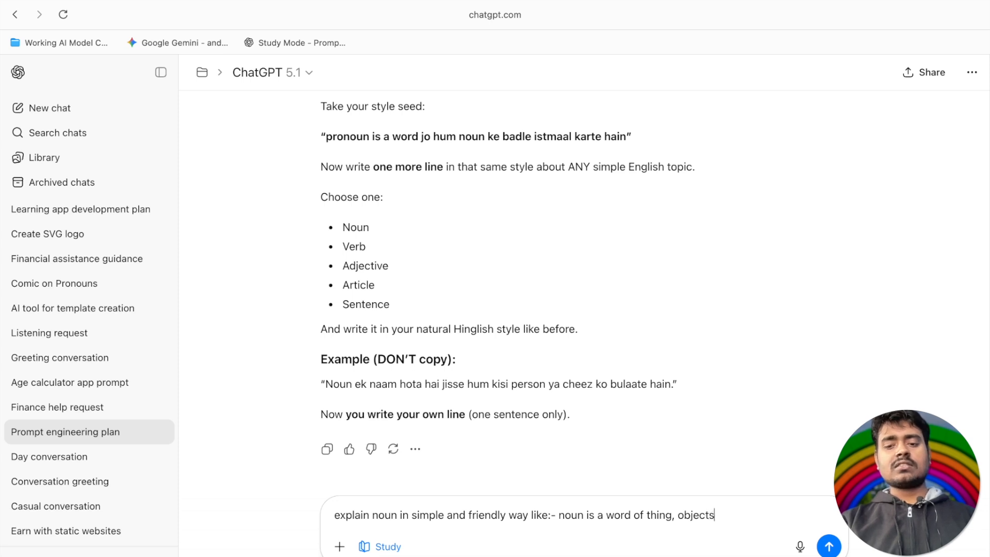
Complete the noun definition with ", people, animal or any name is a noun." and send the answer
{"action": "type", "text": ", peoopl"}
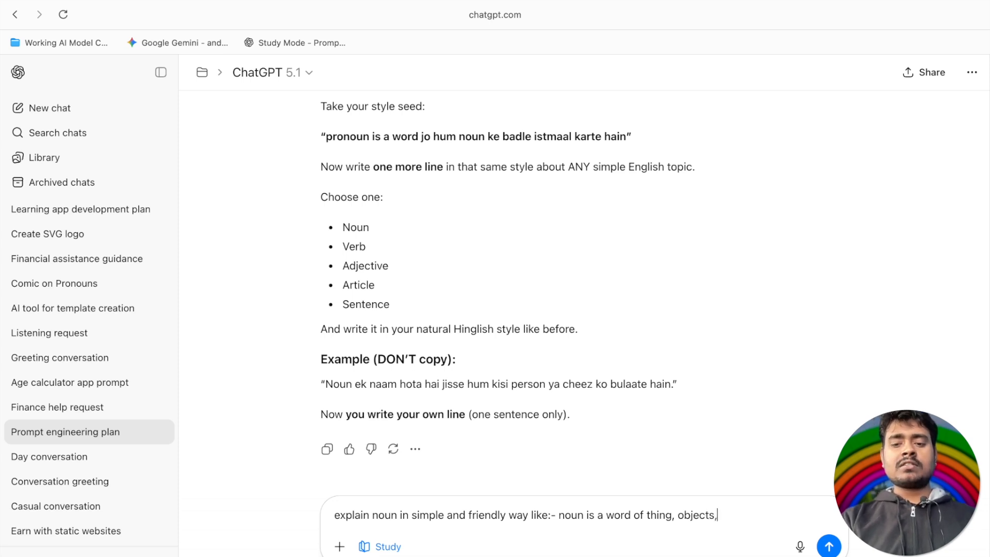
{"action": "key", "text": "BackSpace"}
{"action": "key", "text": "BackSpace"}
{"action": "key", "text": "BackSpace"}
{"action": "type", "text": "ple "}
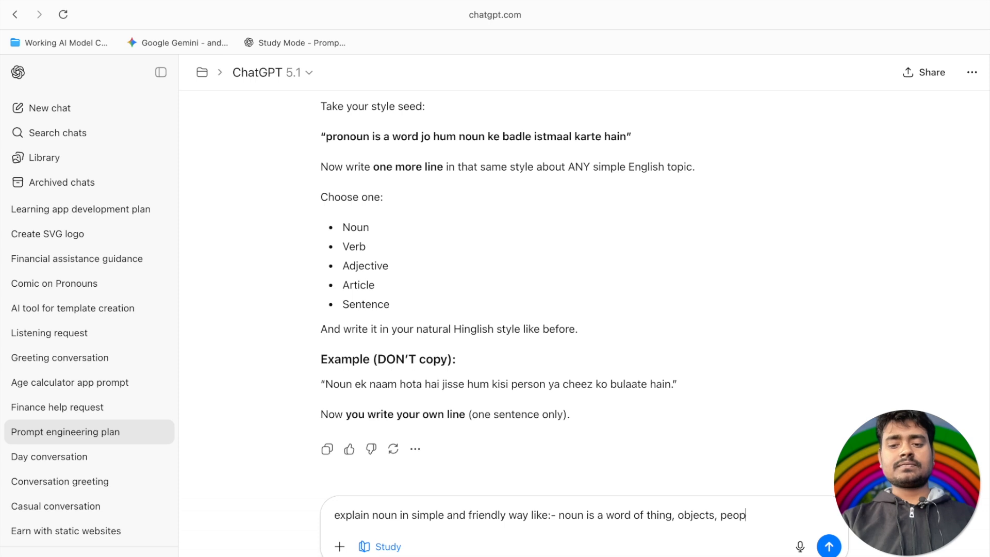
{"action": "type", "text": "and"}
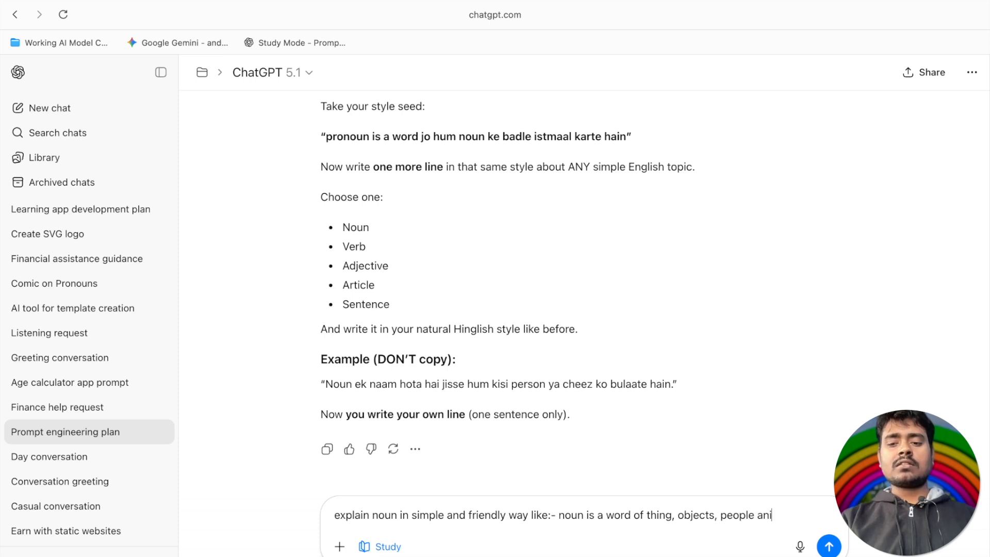
{"action": "key", "text": "BackSpace"}
{"action": "key", "text": "BackSpace"}
{"action": "key", "text": "BackSpace"}
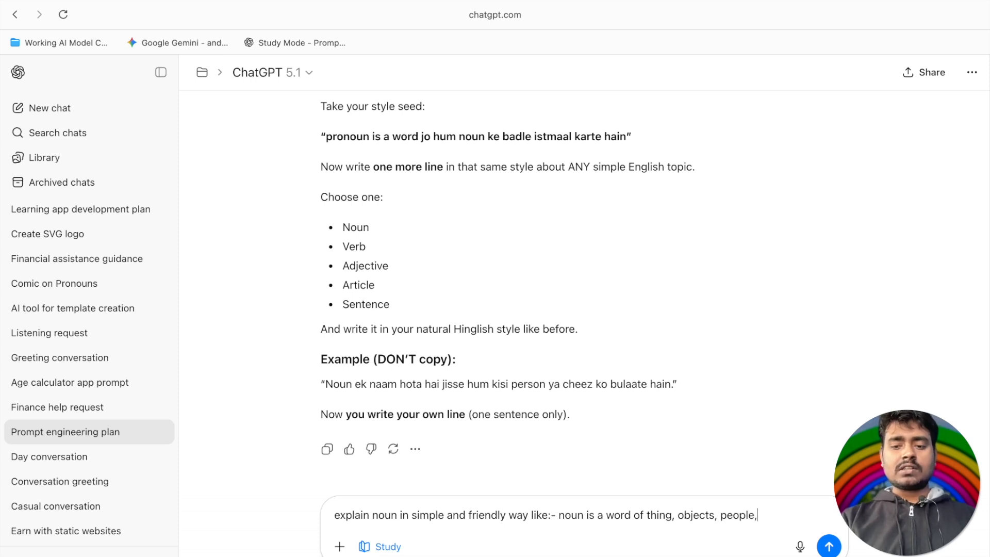
{"action": "type", "text": "animal"}
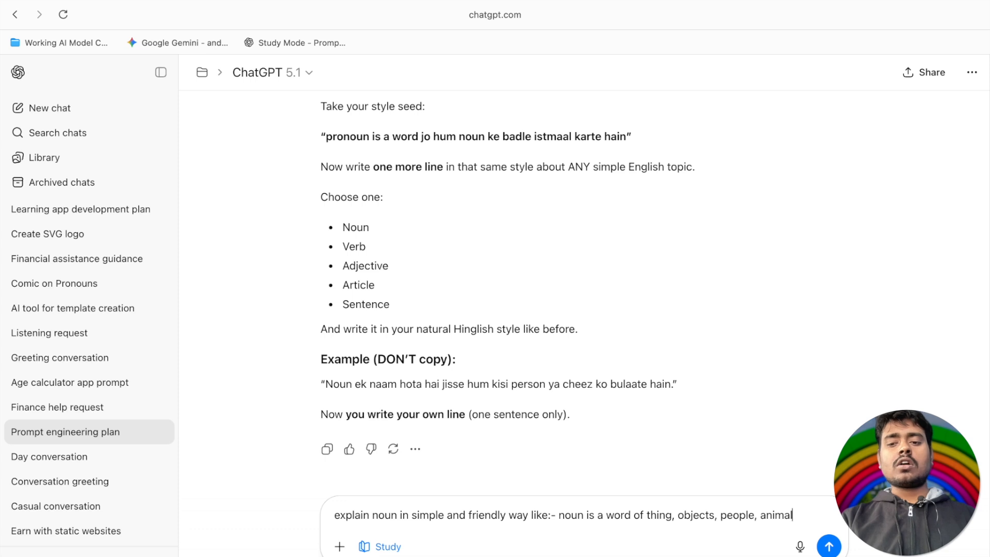
{"action": "type", "text": " or a"}
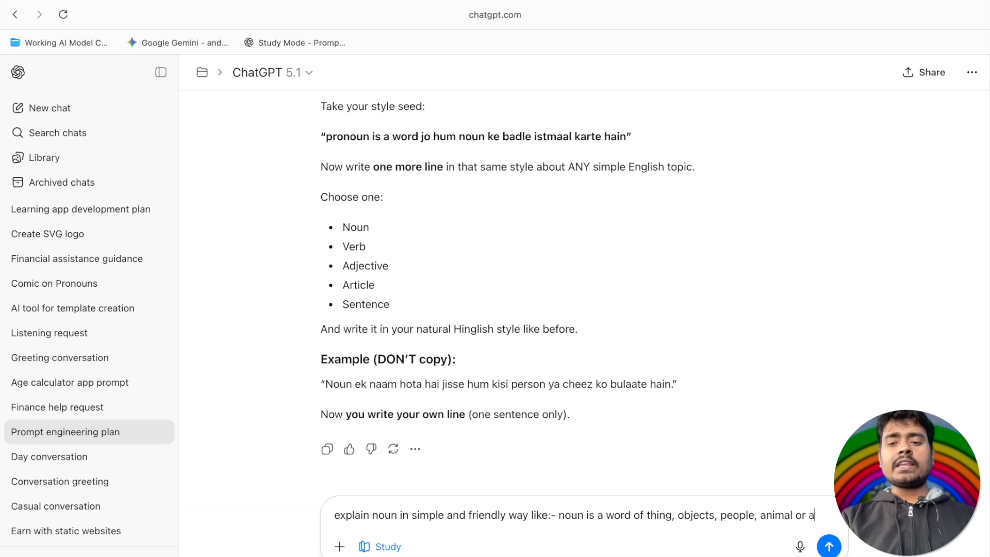
{"action": "type", "text": "ny name"}
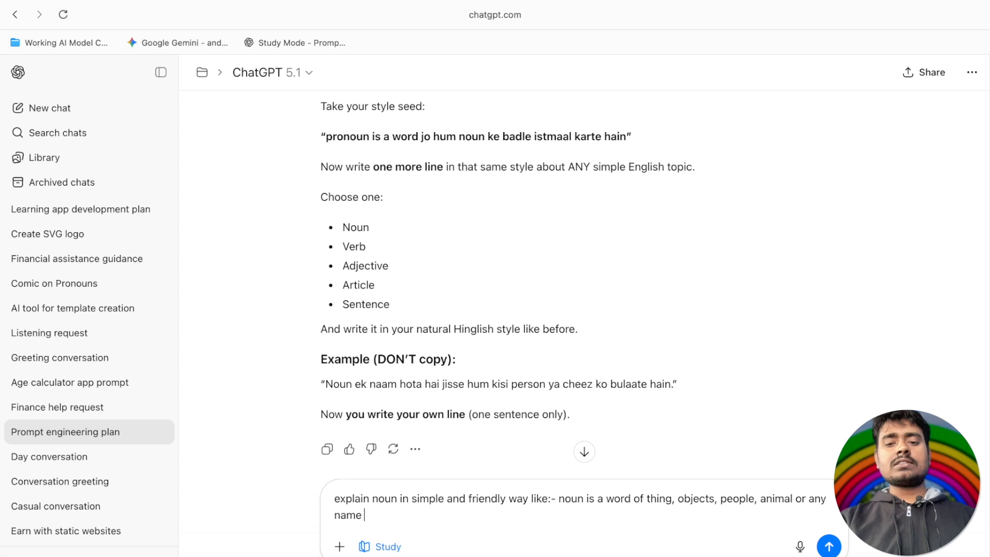
{"action": "type", "text": " is a noun."}
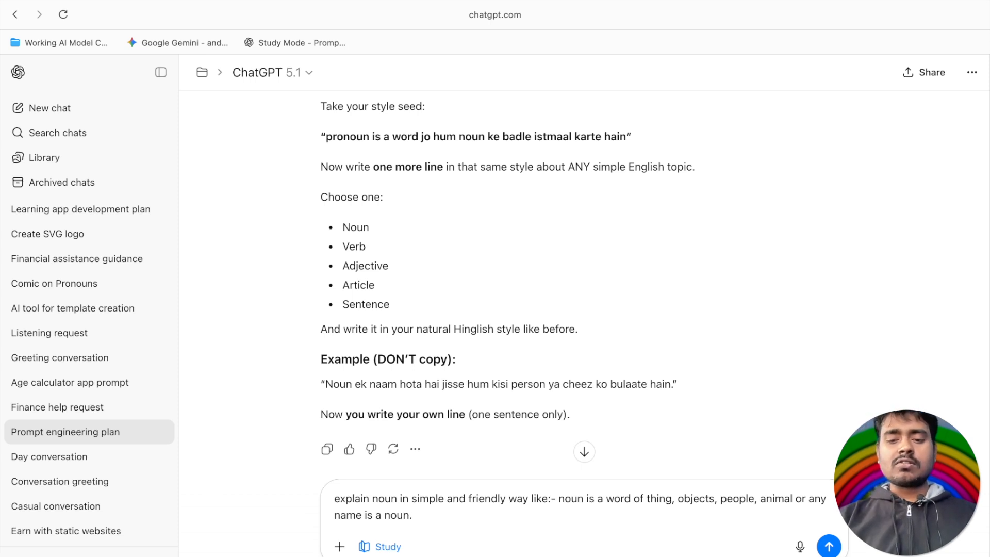
{"action": "key", "text": "Return"}
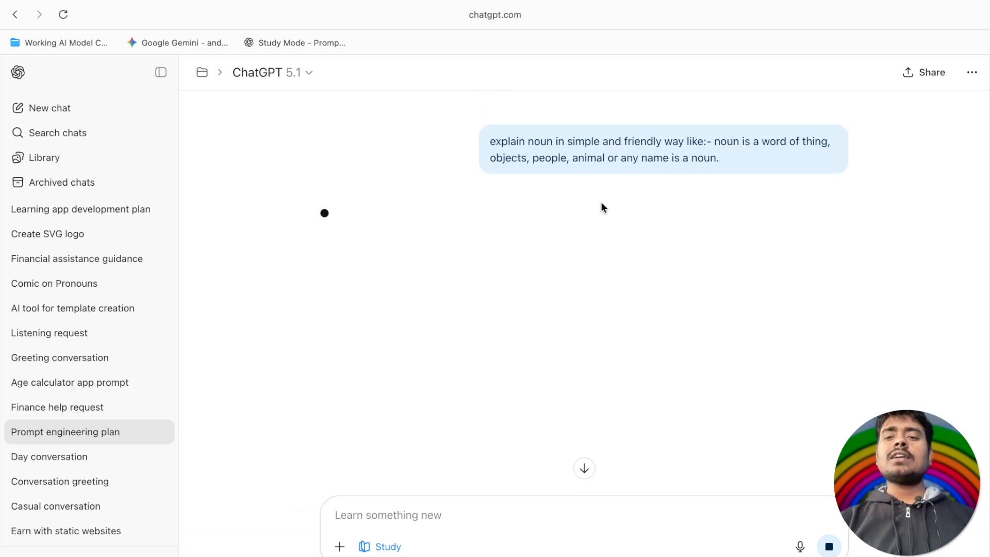
Read ChatGPT's feedback on the noun sentence, the Day 4 style control summary and the Quick Check question
{"action": "double_click", "coordinate": [719, 139]}
{"action": "left_click", "coordinate": [651, 153]}
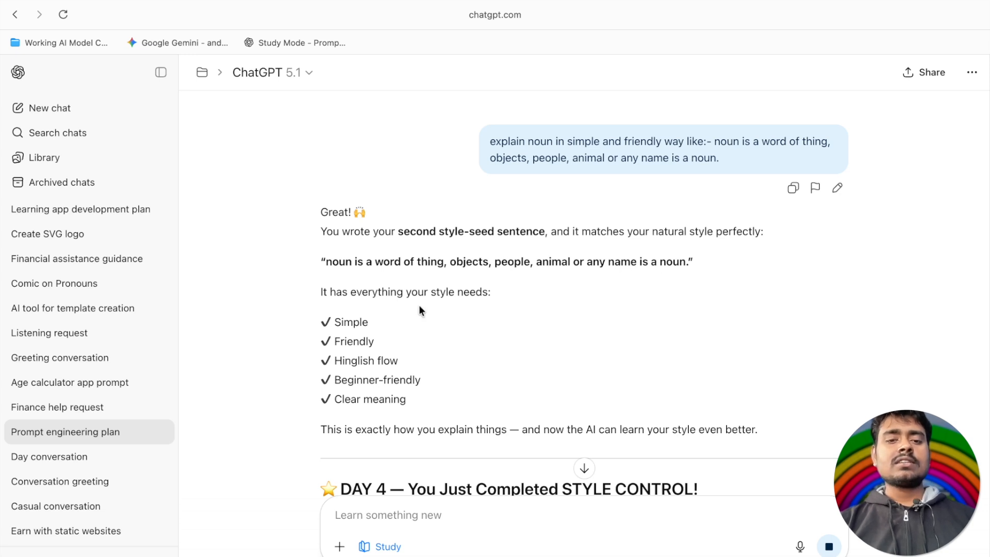
{"action": "scroll", "coordinate": [419, 305], "scroll_direction": "down", "scroll_amount": 2}
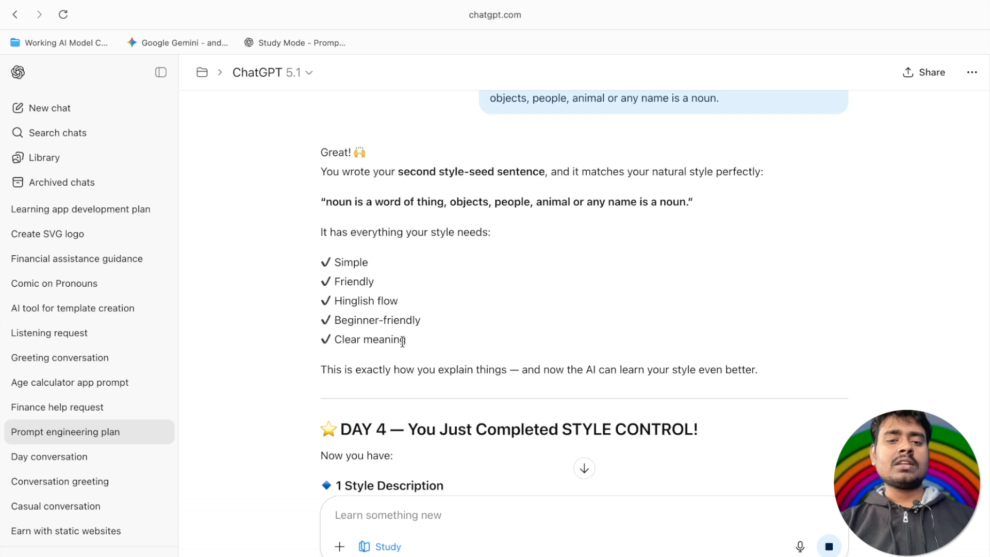
{"action": "scroll", "coordinate": [402, 340], "scroll_direction": "down", "scroll_amount": 1}
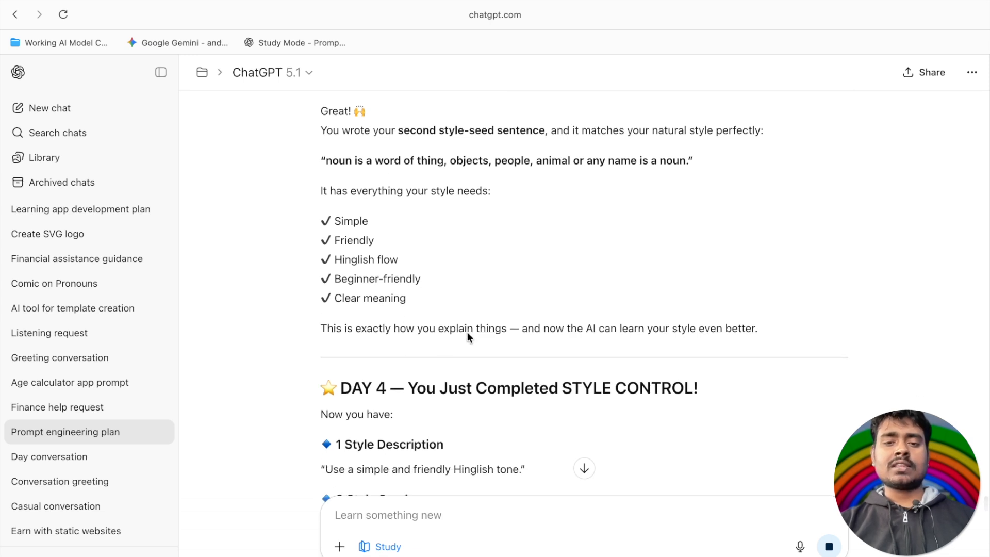
{"action": "scroll", "coordinate": [467, 337], "scroll_direction": "down", "scroll_amount": 5}
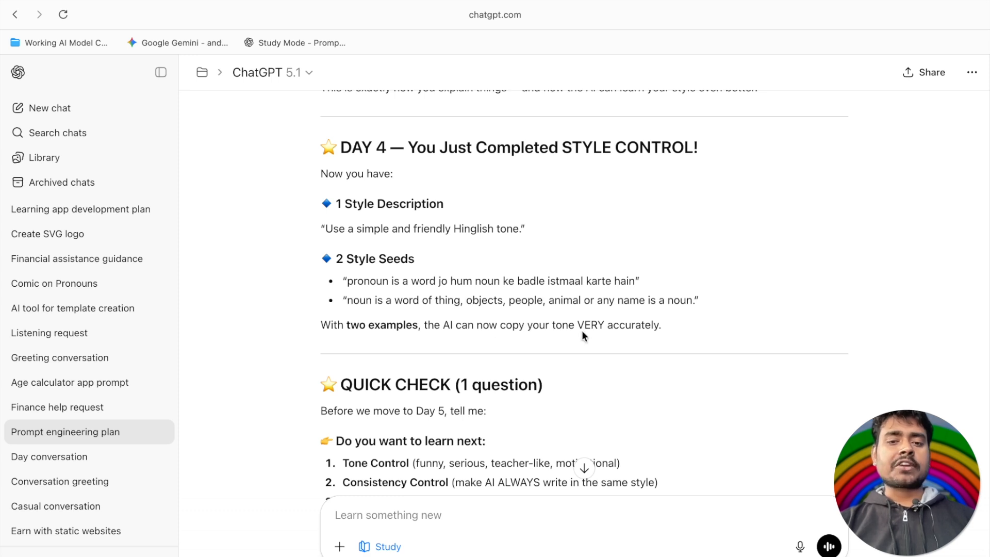
{"action": "scroll", "coordinate": [583, 334], "scroll_direction": "down", "scroll_amount": 3}
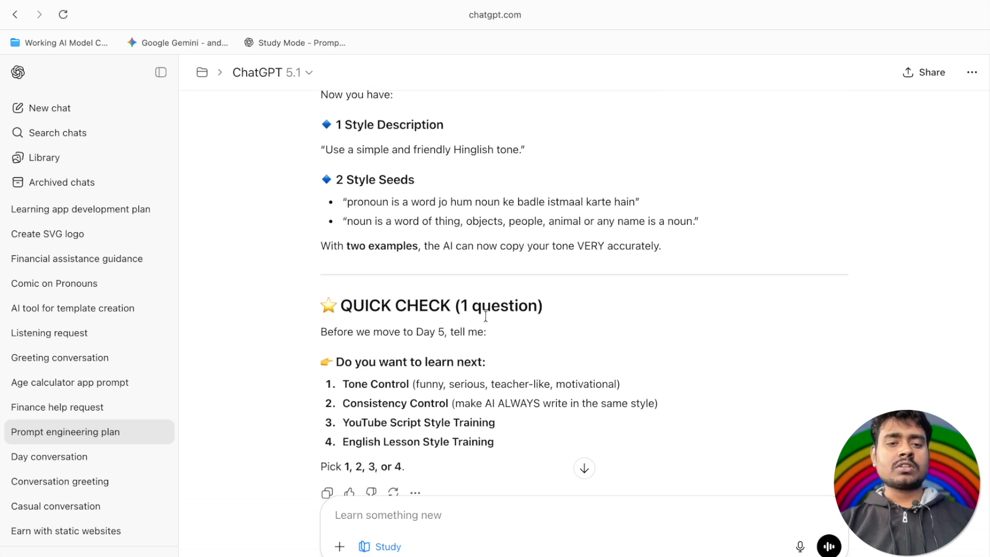
Answer the Quick Check question with "1." to choose Tone Control as the next topic
{"action": "scroll", "coordinate": [369, 361], "scroll_direction": "down", "scroll_amount": 2}
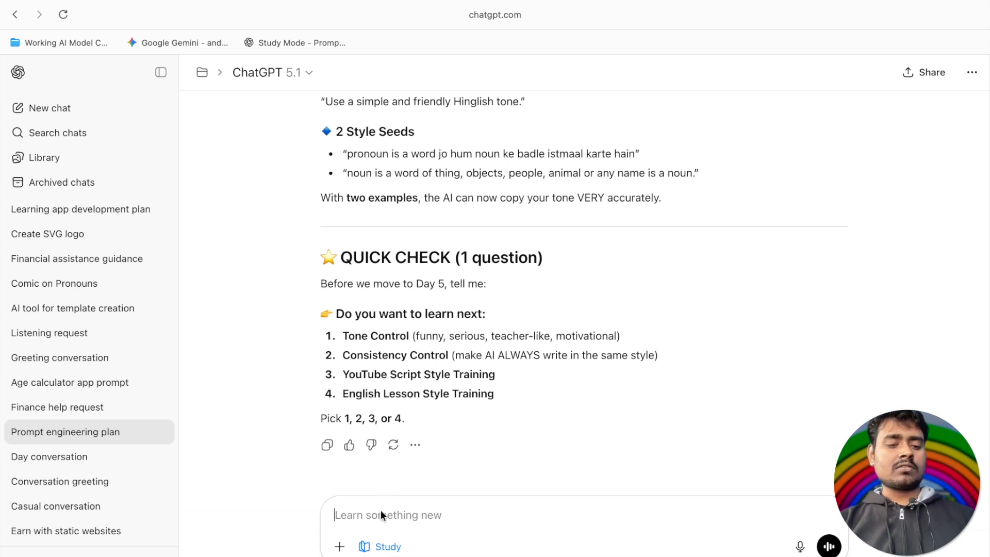
{"action": "type", "text": "1."}
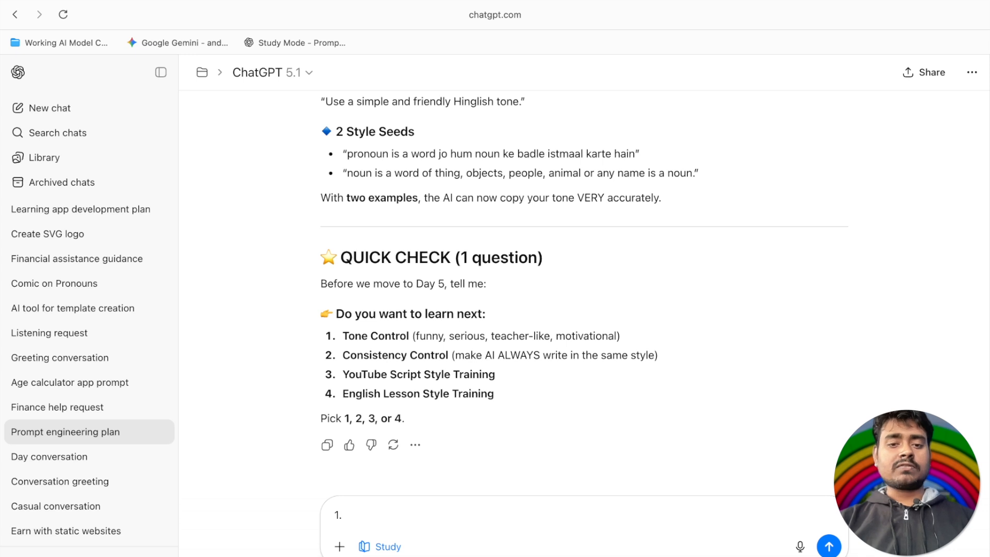
{"action": "key", "text": "Return"}
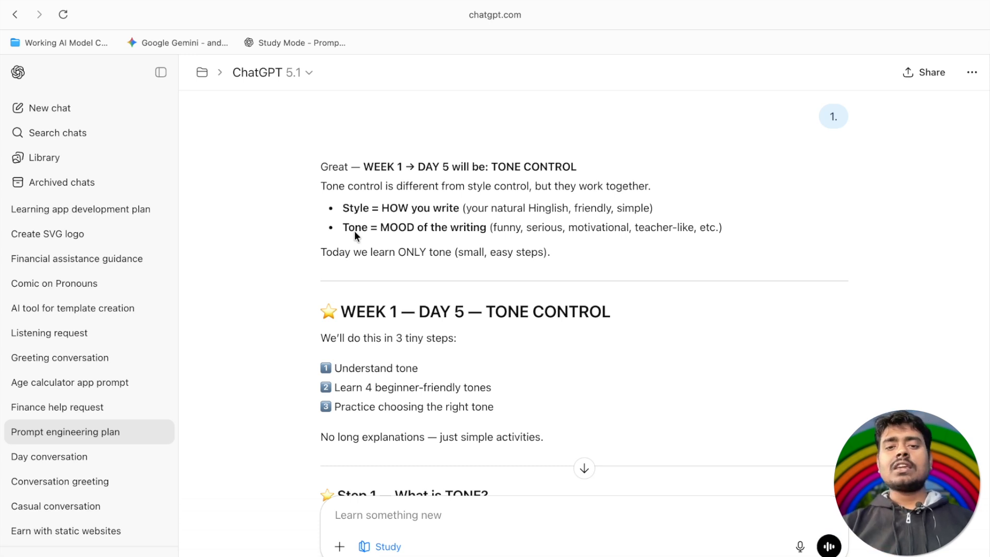
Read the Day 5 Tone Control lesson, covering the meaning of tone, the four common tones and the Step 3 Tiny Exercise
{"action": "double_click", "coordinate": [529, 227]}
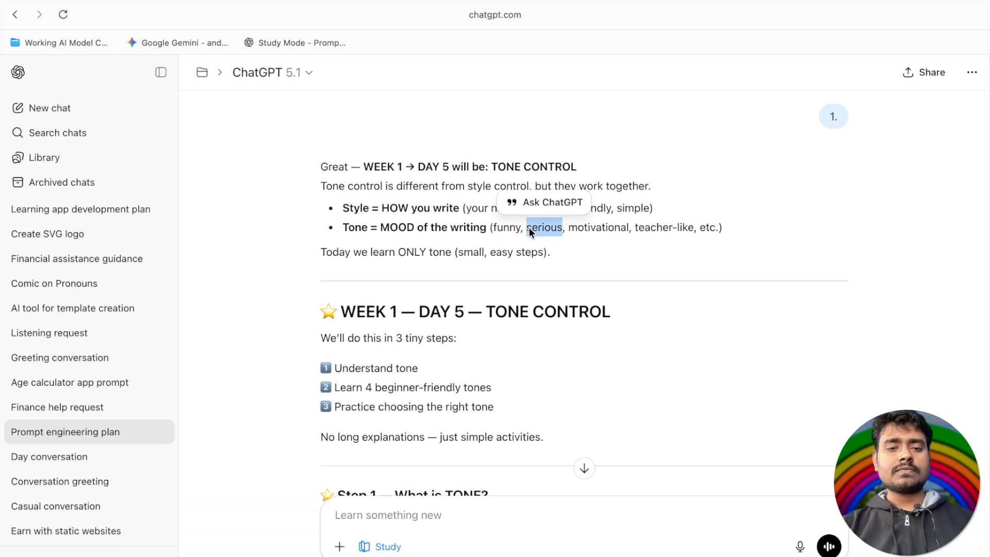
{"action": "scroll", "coordinate": [460, 278], "scroll_direction": "down", "scroll_amount": 2}
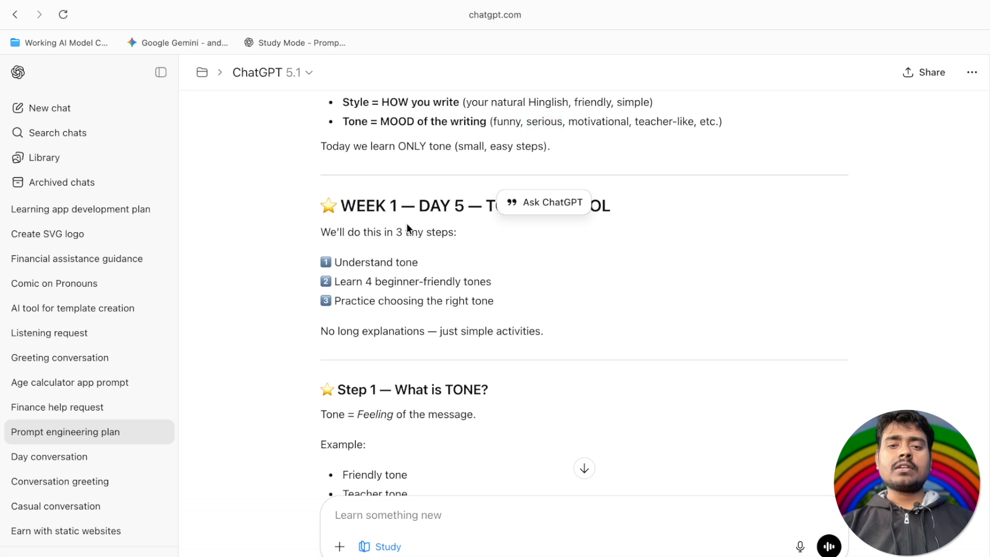
{"action": "left_click", "coordinate": [406, 223]}
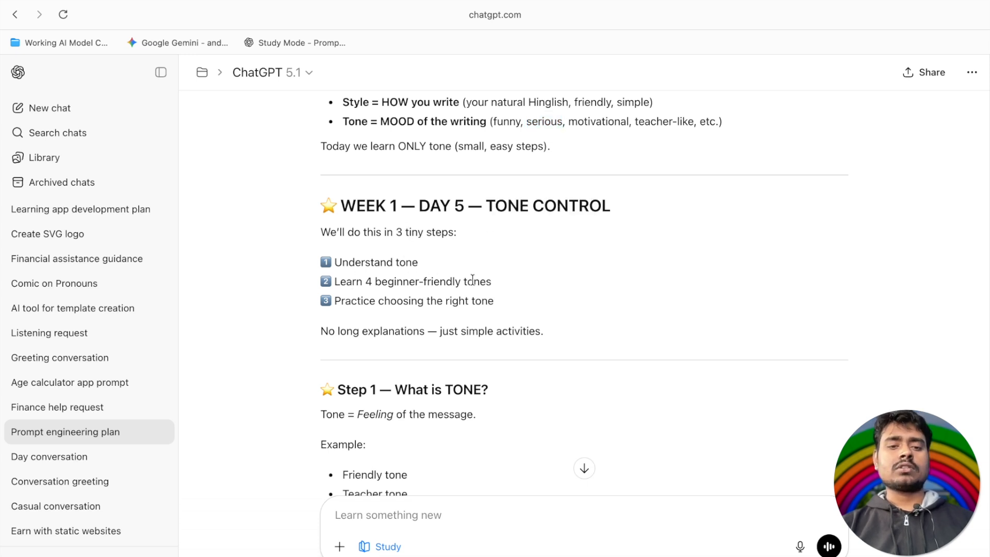
{"action": "scroll", "coordinate": [473, 308], "scroll_direction": "down", "scroll_amount": 2}
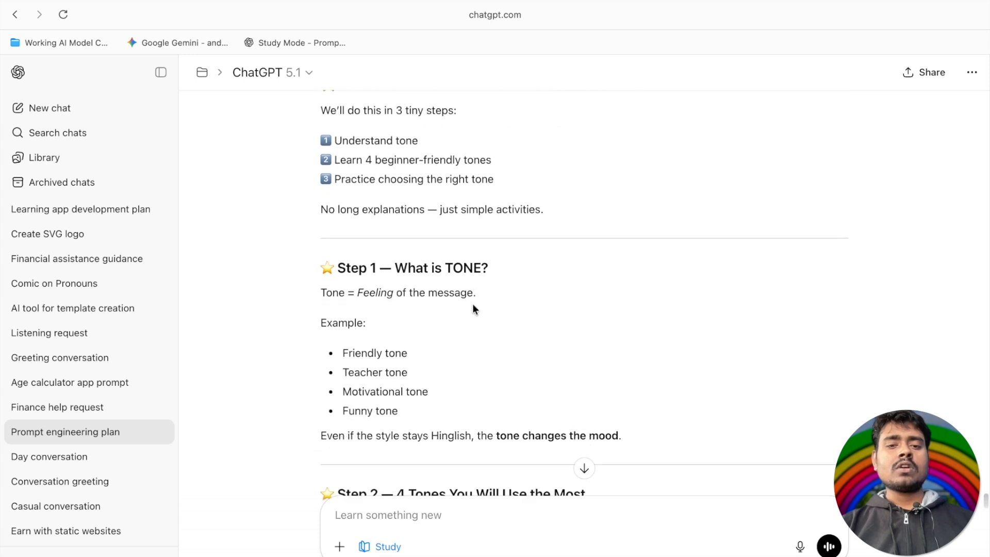
{"action": "scroll", "coordinate": [474, 308], "scroll_direction": "down", "scroll_amount": 2}
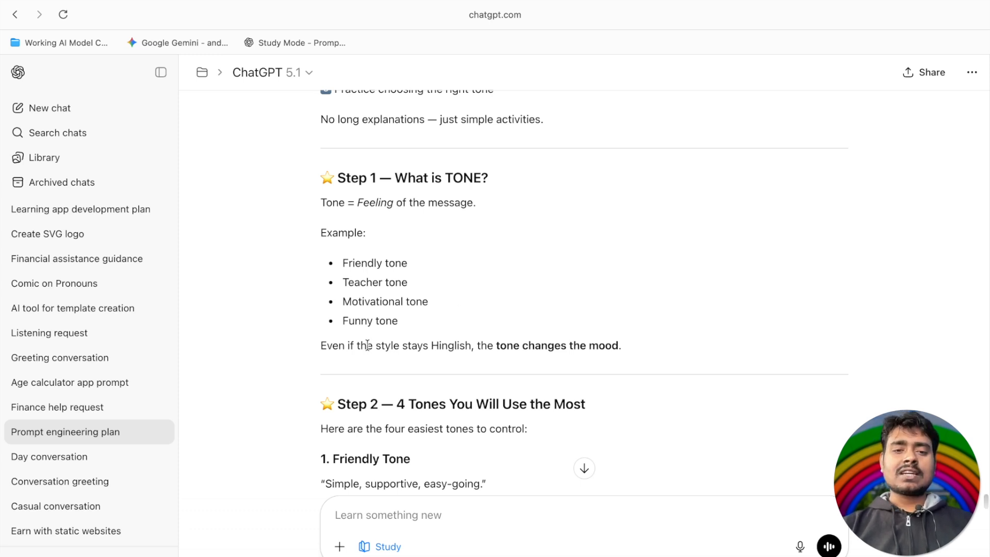
{"action": "scroll", "coordinate": [371, 343], "scroll_direction": "down", "scroll_amount": 1}
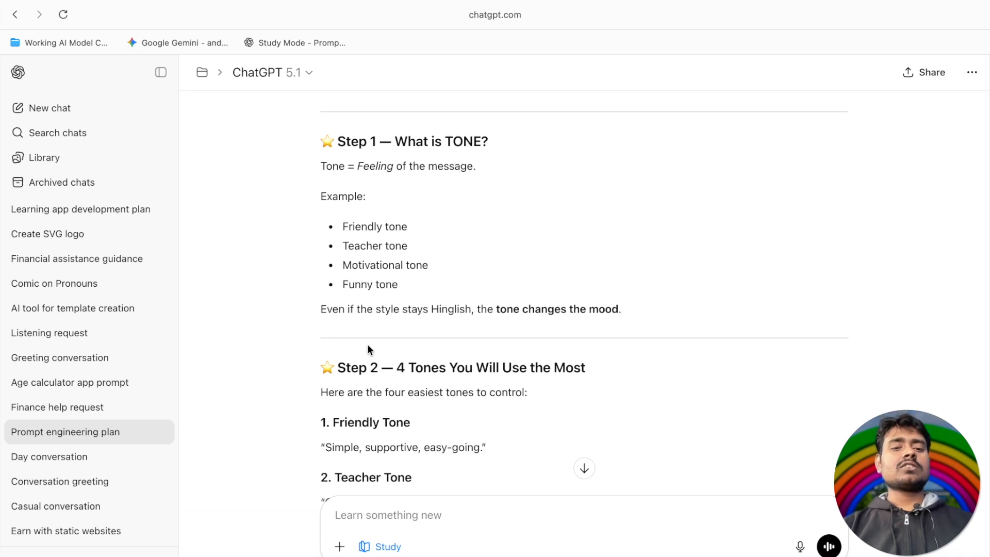
{"action": "scroll", "coordinate": [368, 372], "scroll_direction": "down", "scroll_amount": 2}
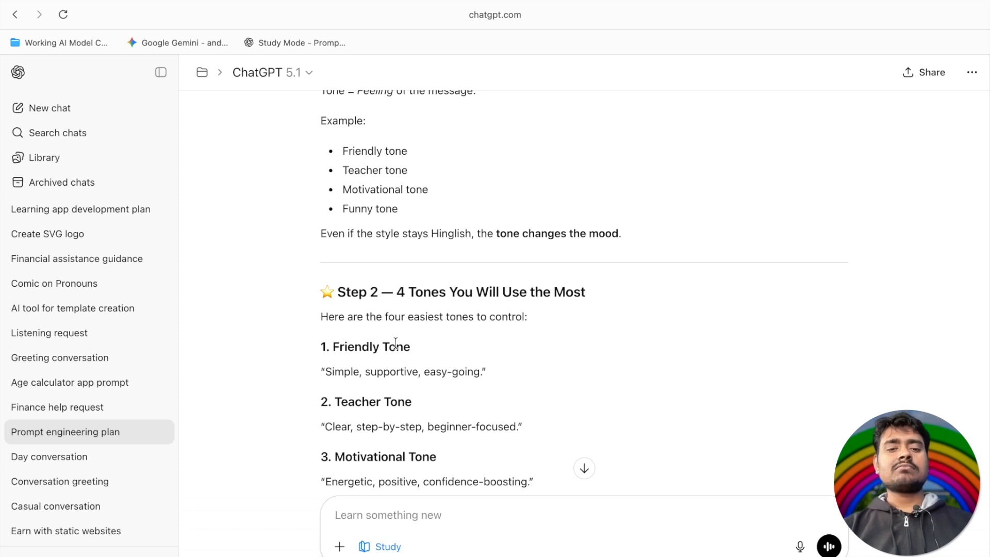
{"action": "scroll", "coordinate": [395, 342], "scroll_direction": "down", "scroll_amount": 3}
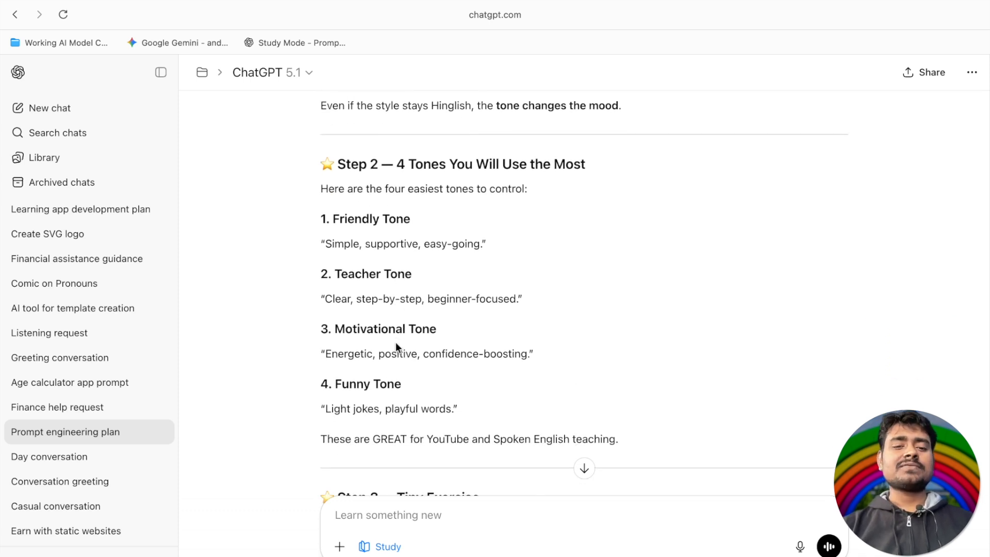
{"action": "scroll", "coordinate": [396, 347], "scroll_direction": "down", "scroll_amount": 2}
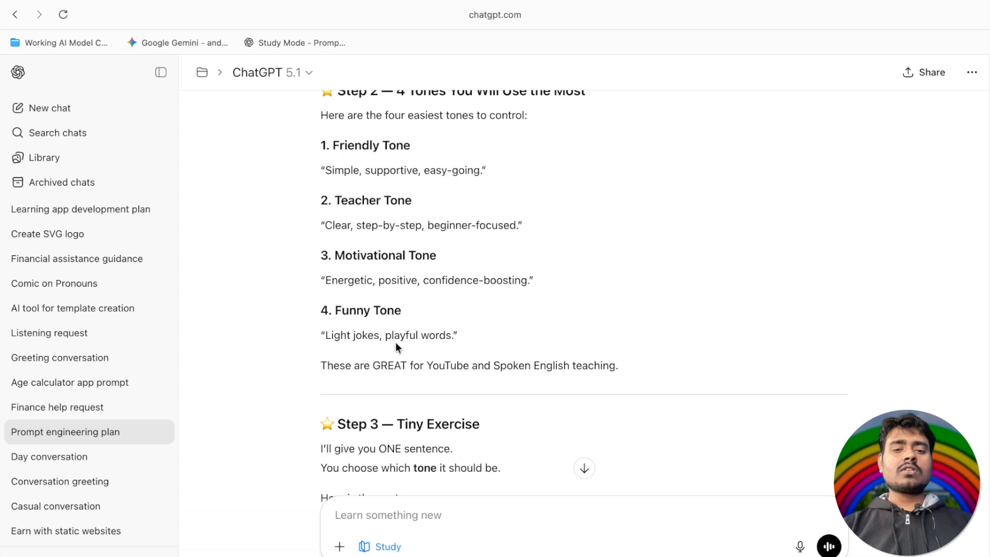
{"action": "scroll", "coordinate": [395, 342], "scroll_direction": "down", "scroll_amount": 3}
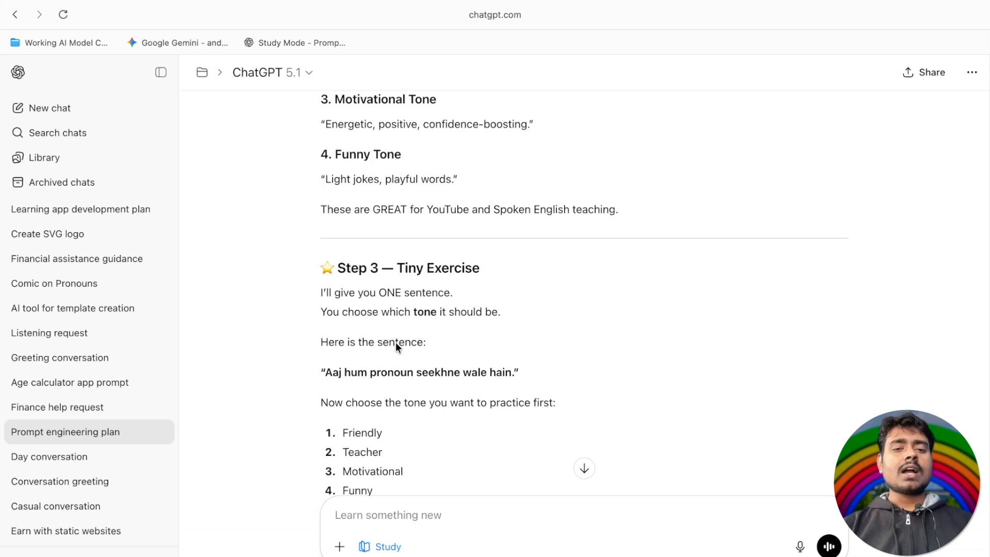
{"action": "scroll", "coordinate": [395, 342], "scroll_direction": "down", "scroll_amount": 1}
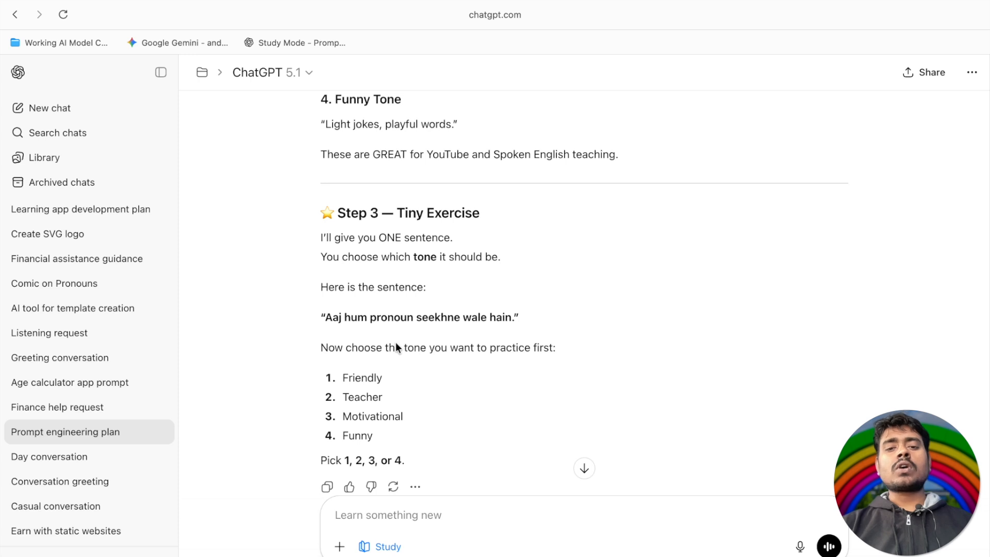
{"action": "scroll", "coordinate": [395, 342], "scroll_direction": "down", "scroll_amount": 2}
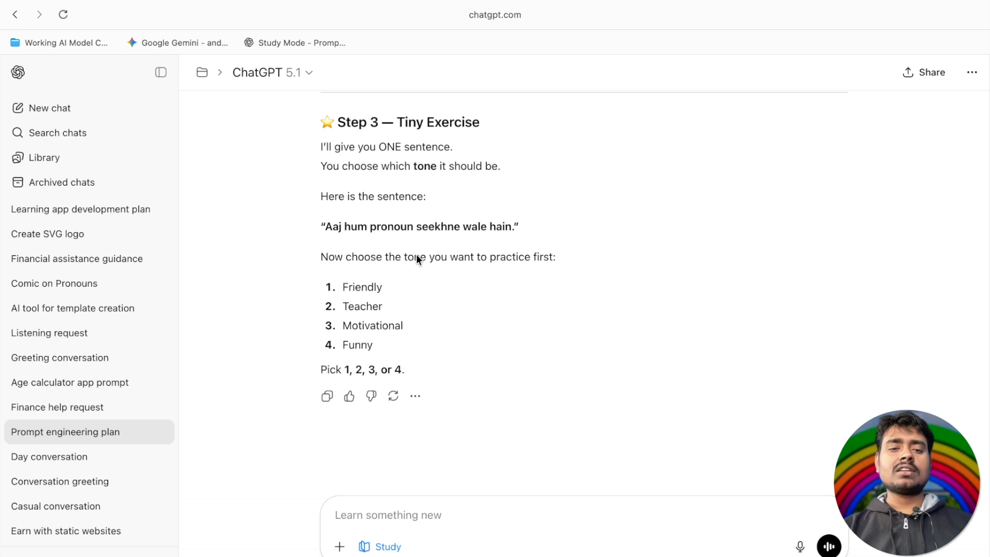
Review the tone options and answer the Step 3 exercise with "2." to practise the Teacher tone
{"action": "double_click", "coordinate": [351, 307]}
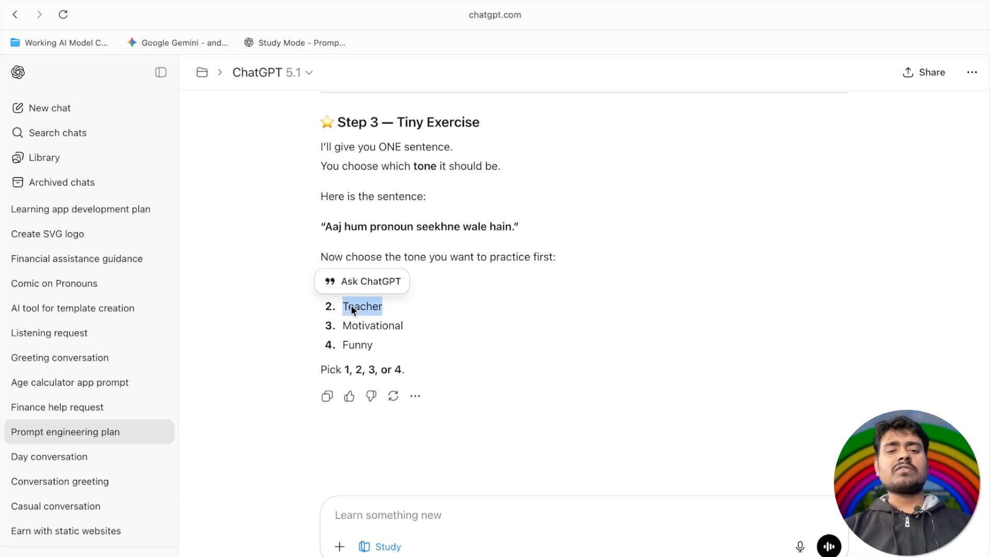
{"action": "double_click", "coordinate": [371, 330]}
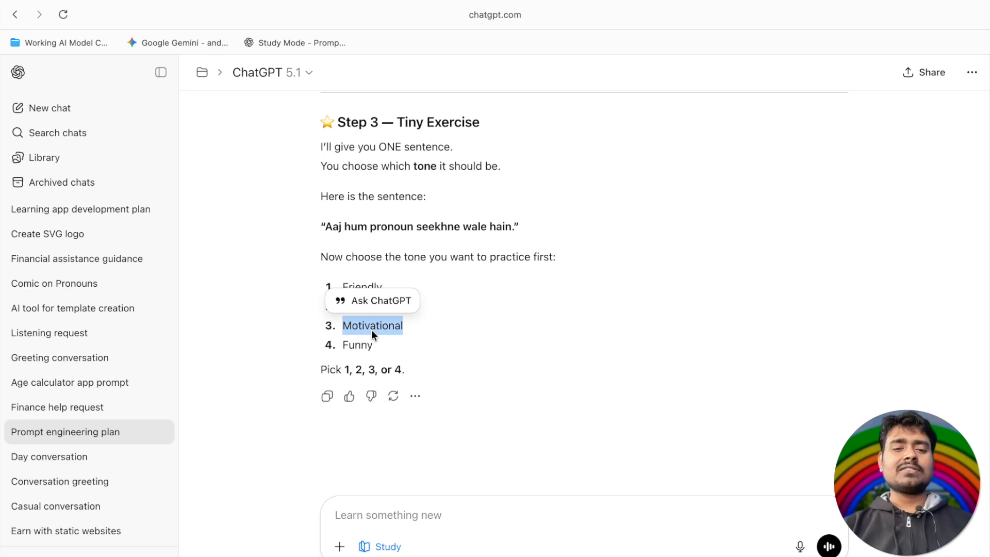
{"action": "double_click", "coordinate": [355, 345]}
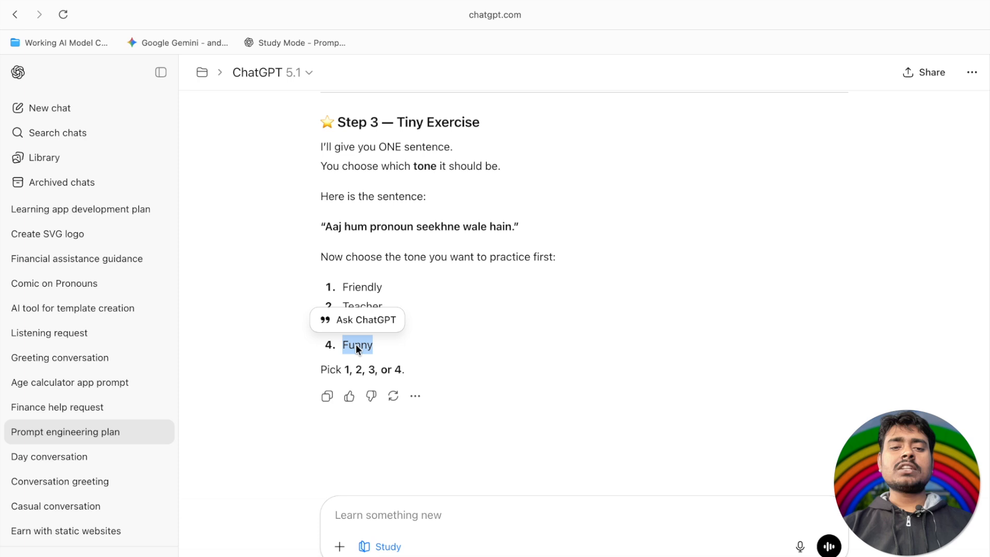
{"action": "double_click", "coordinate": [373, 306]}
{"action": "left_click", "coordinate": [361, 508]}
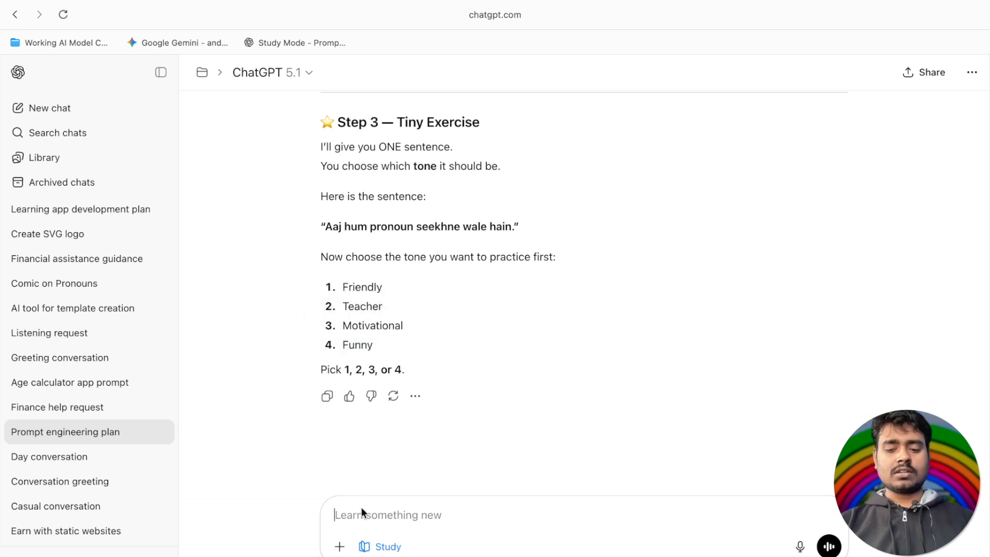
{"action": "type", "text": "2."}
{"action": "key", "text": "Return"}
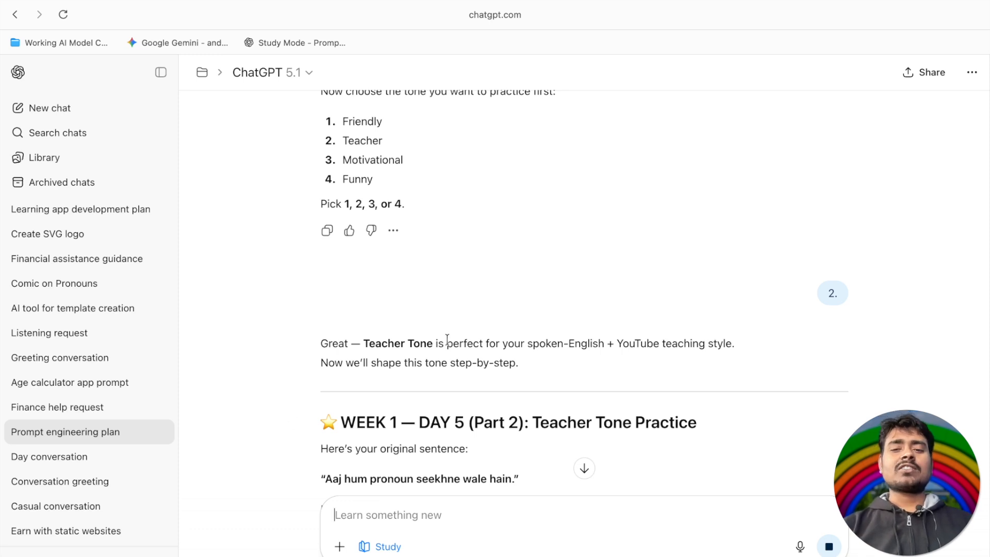
Read the start of the Day 5 (Part 2) Teacher Tone Practice, examining each point of the Teacher Tone Pattern
{"action": "scroll", "coordinate": [447, 338], "scroll_direction": "down", "scroll_amount": 2}
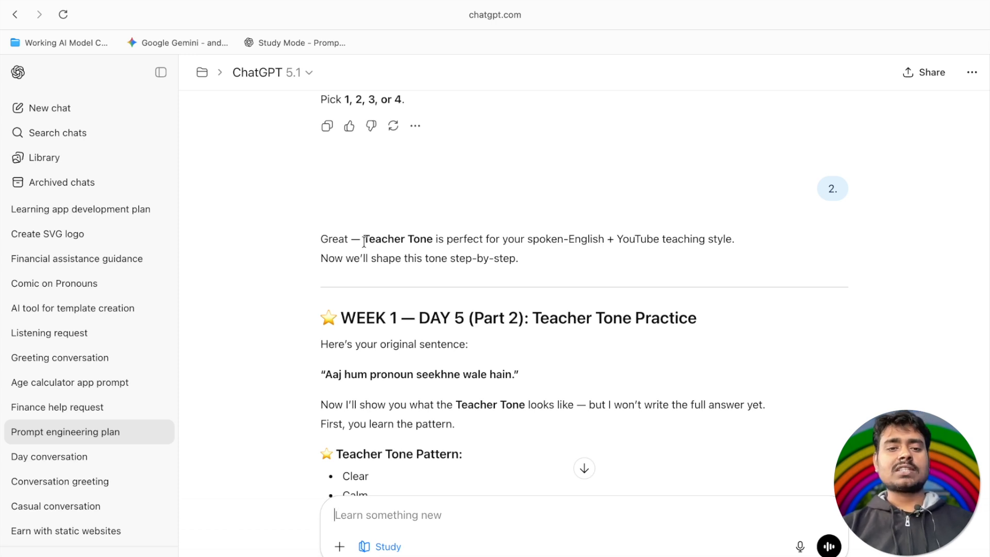
{"action": "scroll", "coordinate": [350, 306], "scroll_direction": "down", "scroll_amount": 2}
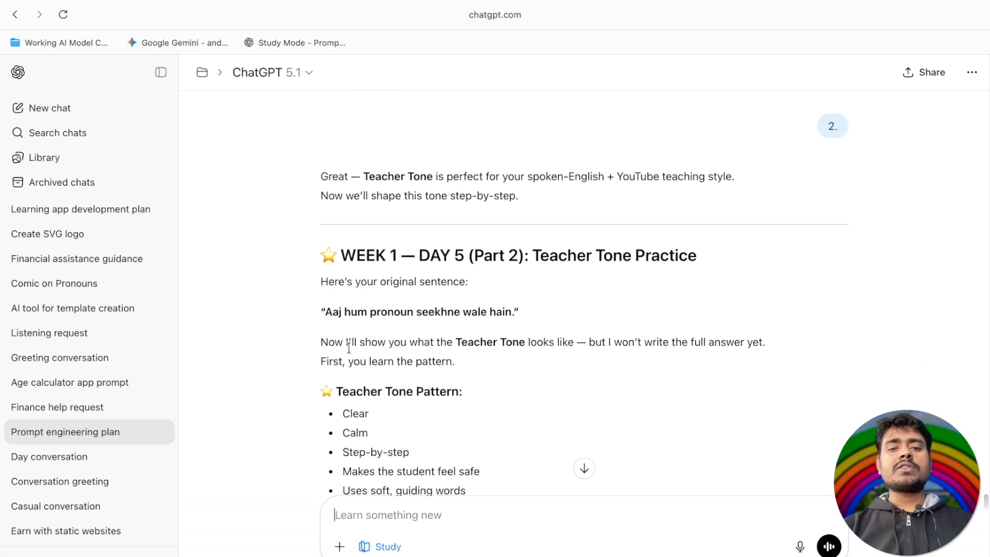
{"action": "scroll", "coordinate": [349, 343], "scroll_direction": "down", "scroll_amount": 1}
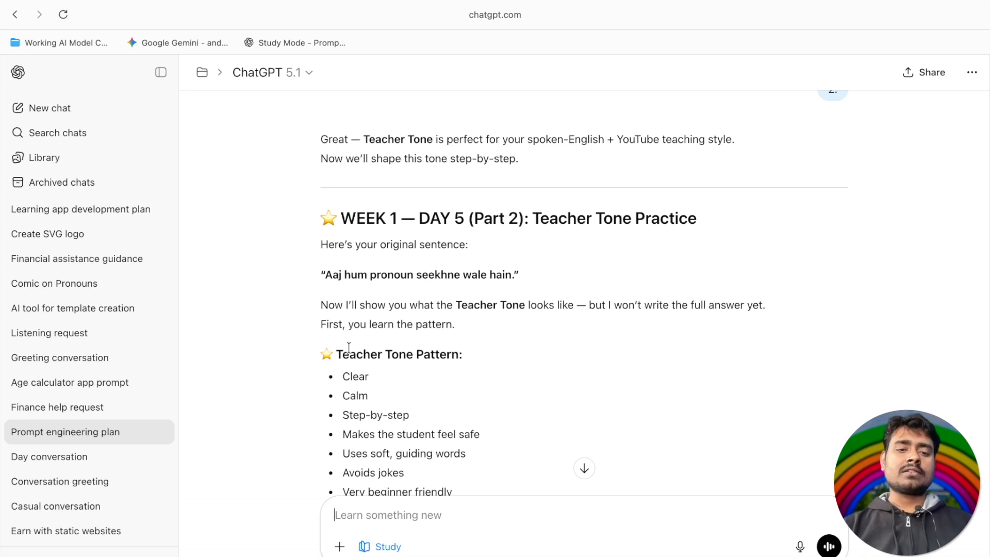
{"action": "scroll", "coordinate": [427, 363], "scroll_direction": "down", "scroll_amount": 2}
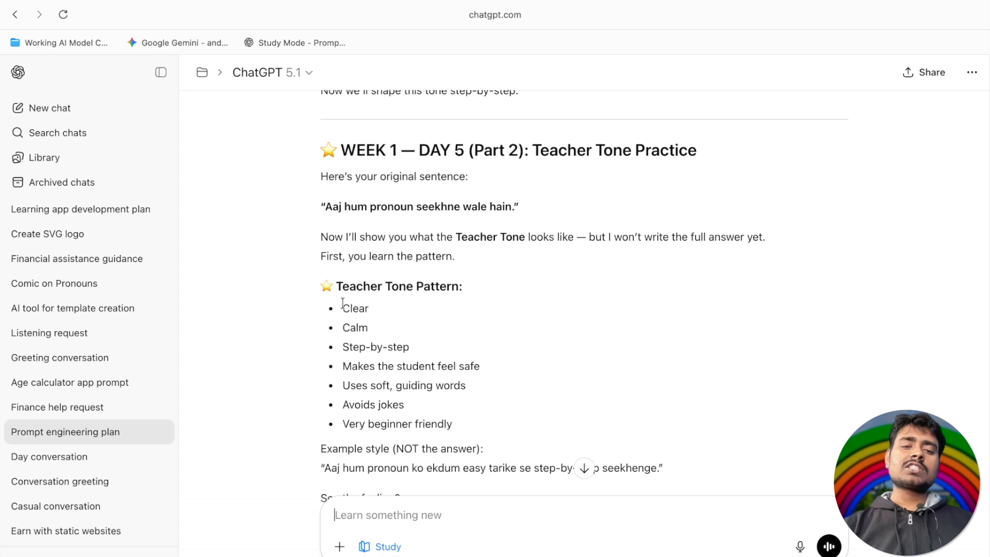
{"action": "left_click_drag", "start_coordinate": [342, 303], "coordinate": [453, 426]}
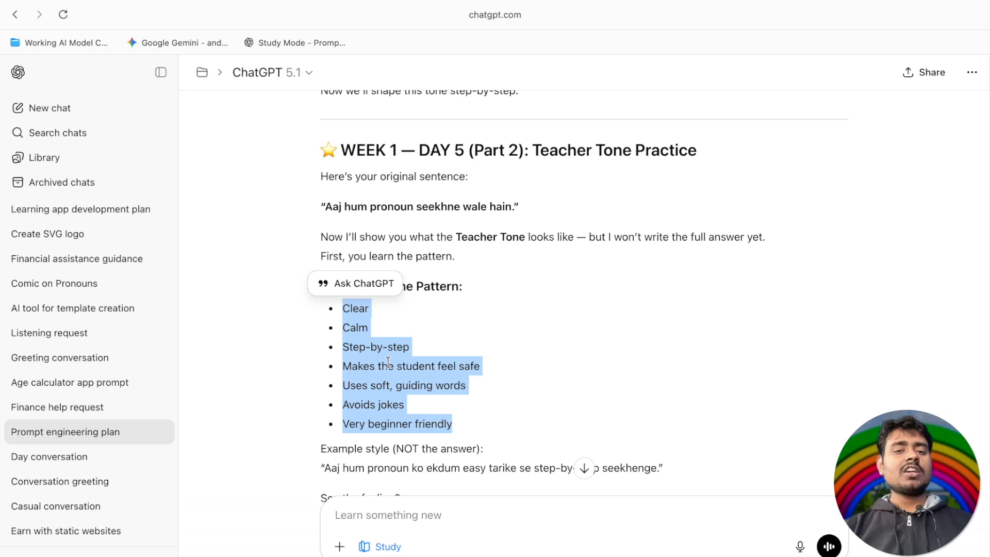
{"action": "left_click", "coordinate": [468, 282]}
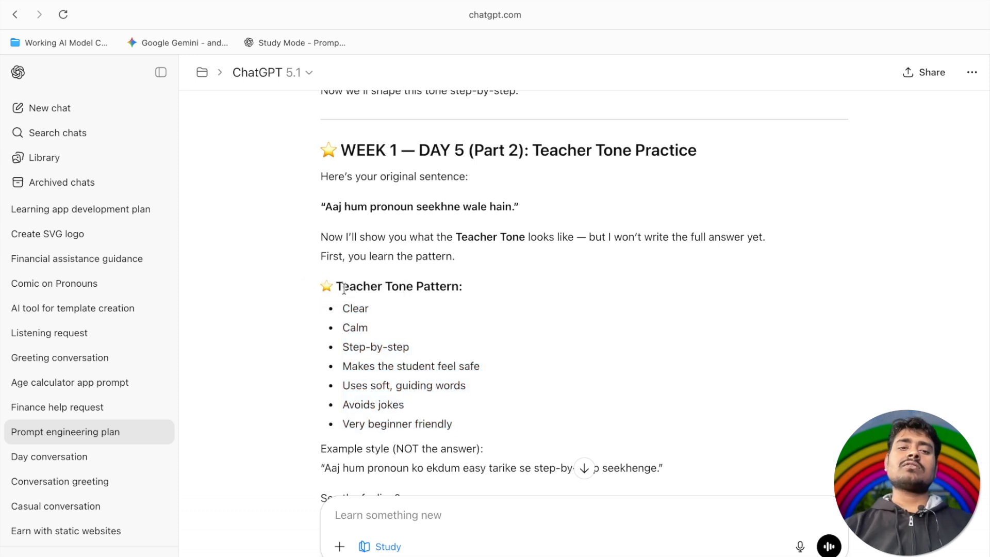
{"action": "double_click", "coordinate": [393, 348]}
{"action": "left_click", "coordinate": [376, 415]}
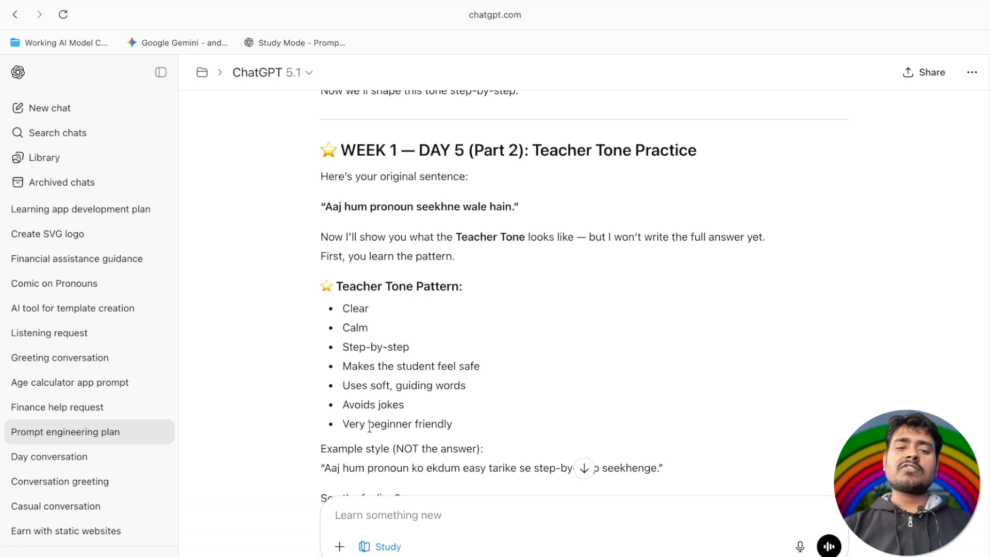
{"action": "triple_click", "coordinate": [369, 425]}
{"action": "left_click", "coordinate": [400, 320]}
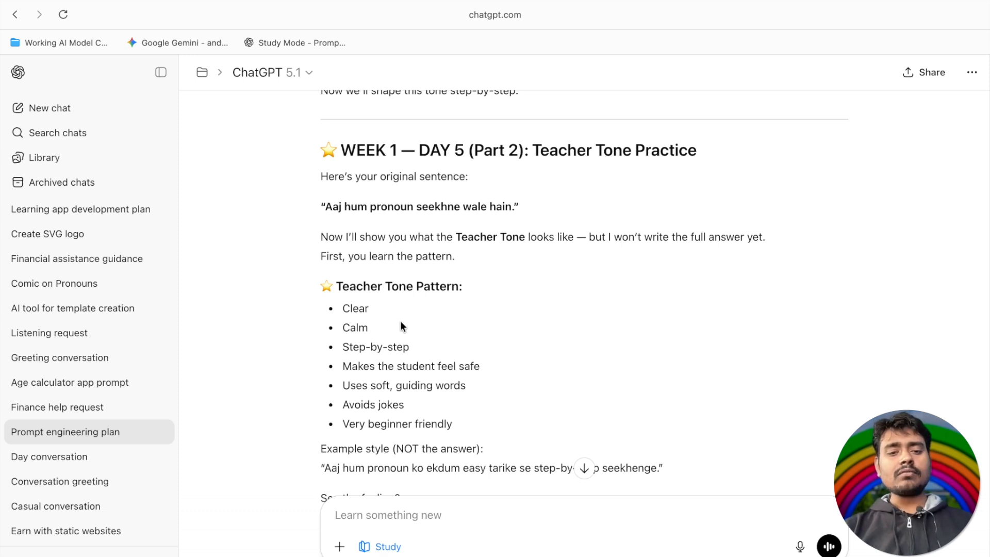
Examine the teacher tone example and the Your Turn exercise, including its wording requirements and fill-in example format
{"action": "scroll", "coordinate": [400, 321], "scroll_direction": "down", "scroll_amount": 2}
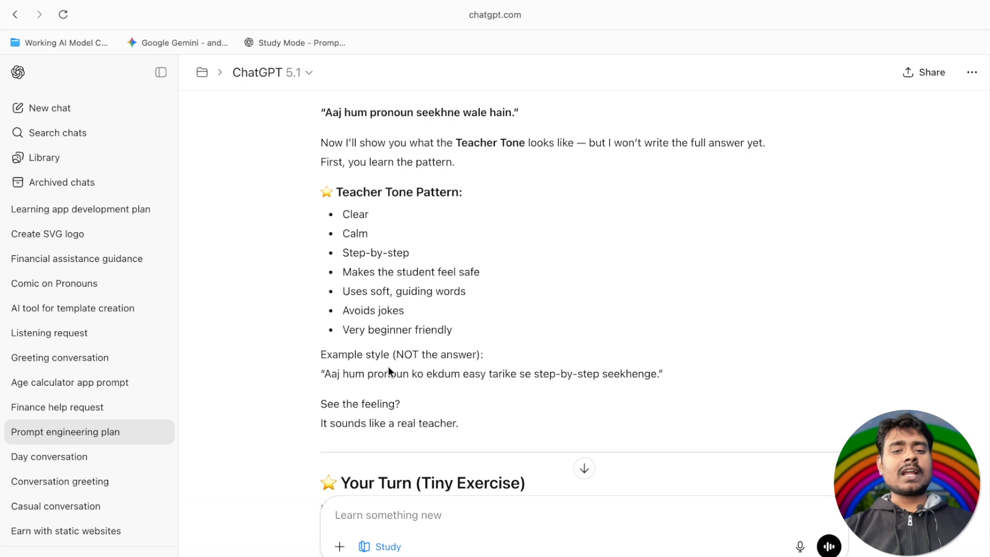
{"action": "scroll", "coordinate": [390, 371], "scroll_direction": "down", "scroll_amount": 1}
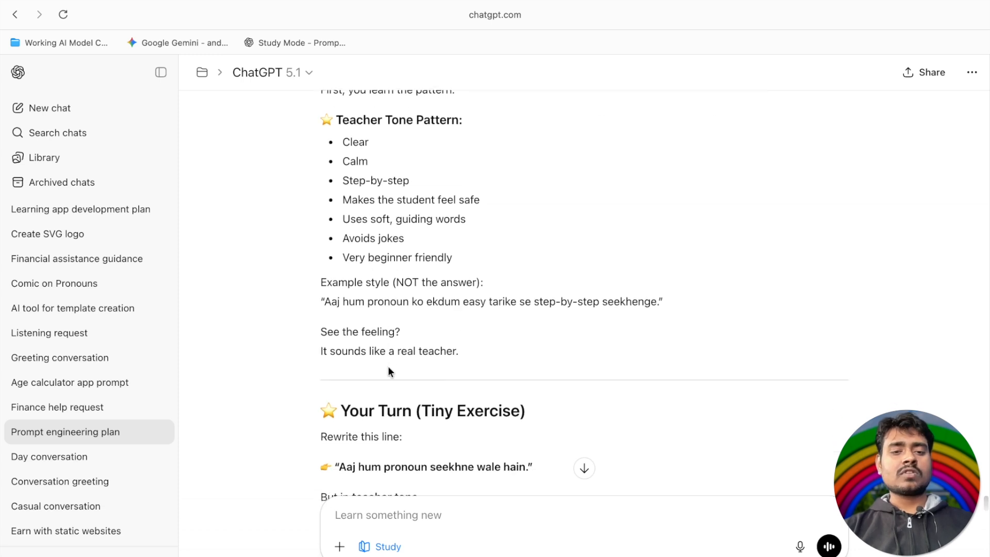
{"action": "scroll", "coordinate": [388, 366], "scroll_direction": "down", "scroll_amount": 3}
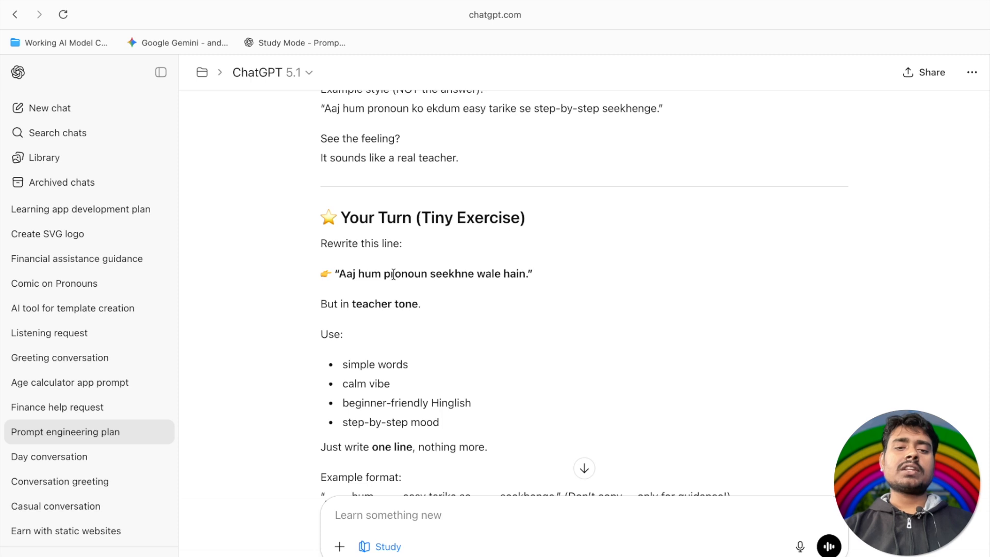
{"action": "scroll", "coordinate": [393, 274], "scroll_direction": "down", "scroll_amount": 3}
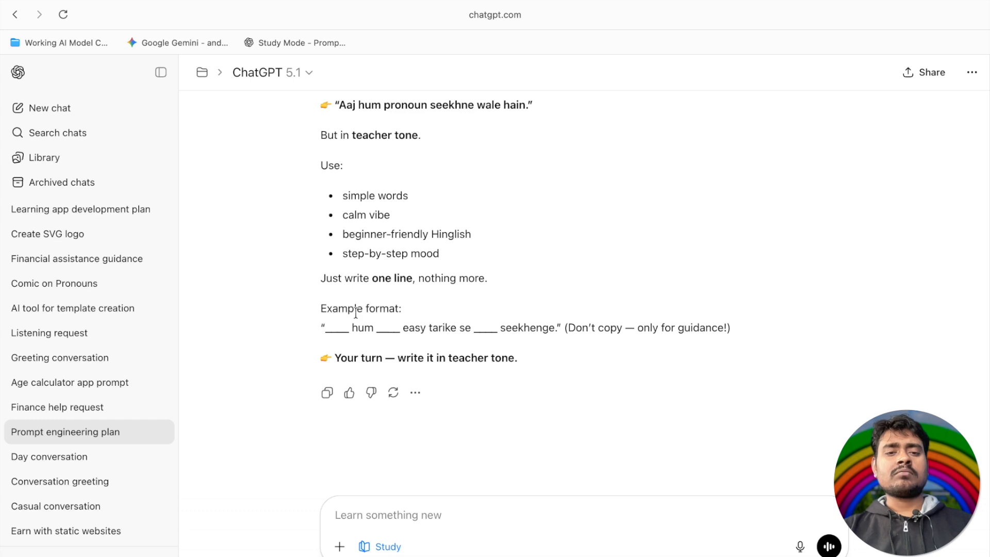
{"action": "double_click", "coordinate": [332, 328]}
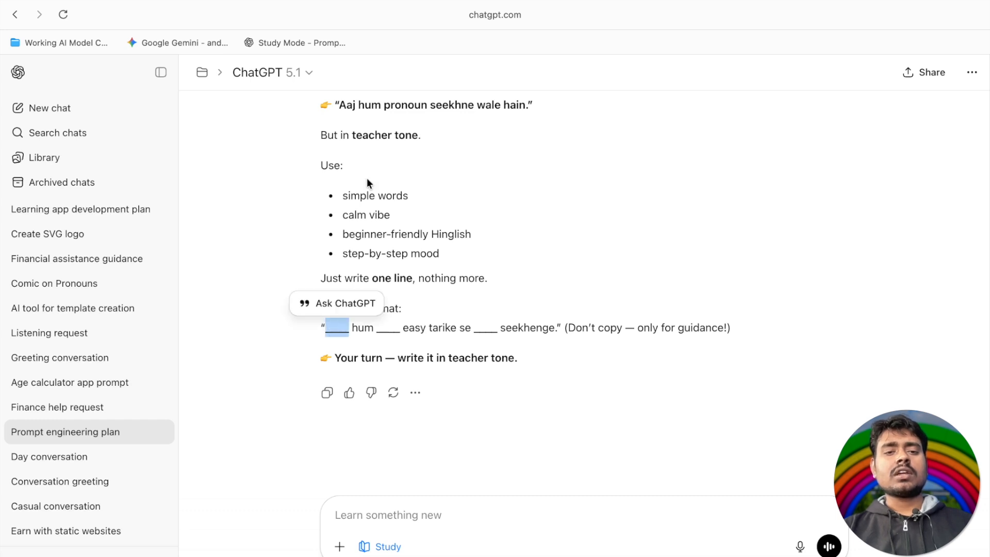
{"action": "double_click", "coordinate": [328, 165]}
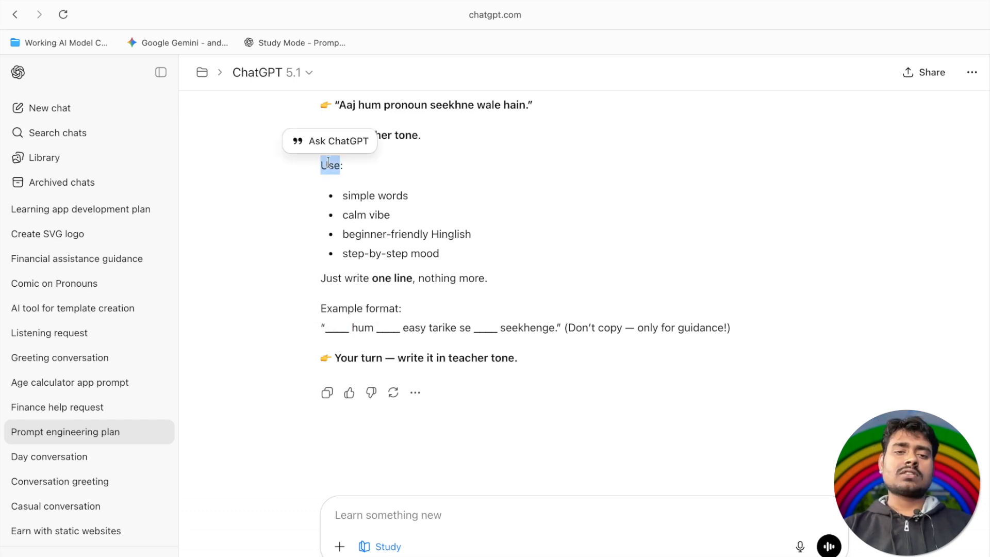
{"action": "left_click", "coordinate": [377, 193]}
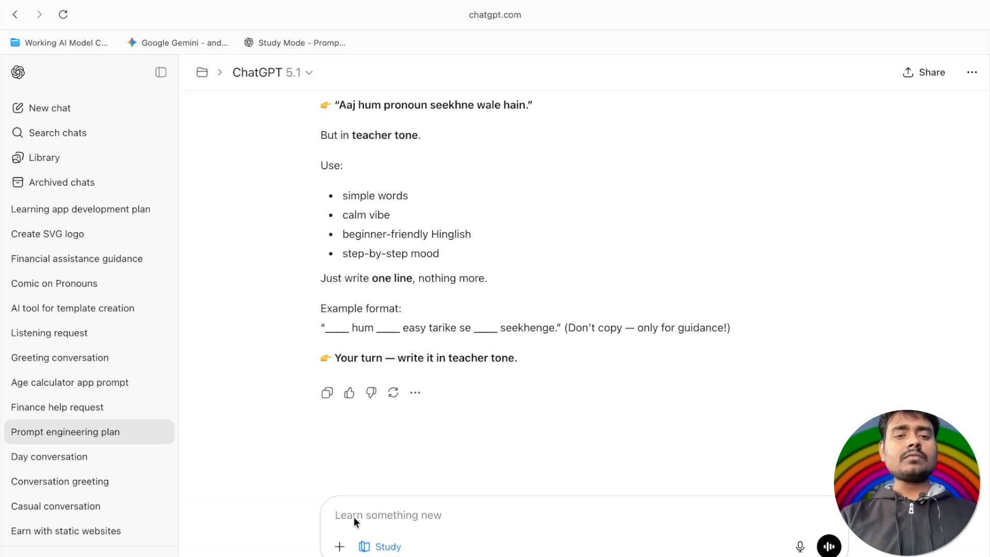
Begin the teacher tone exercise reply with "in simple words and beginner-friendly hinglish style"
{"action": "type", "text": "in simp"}
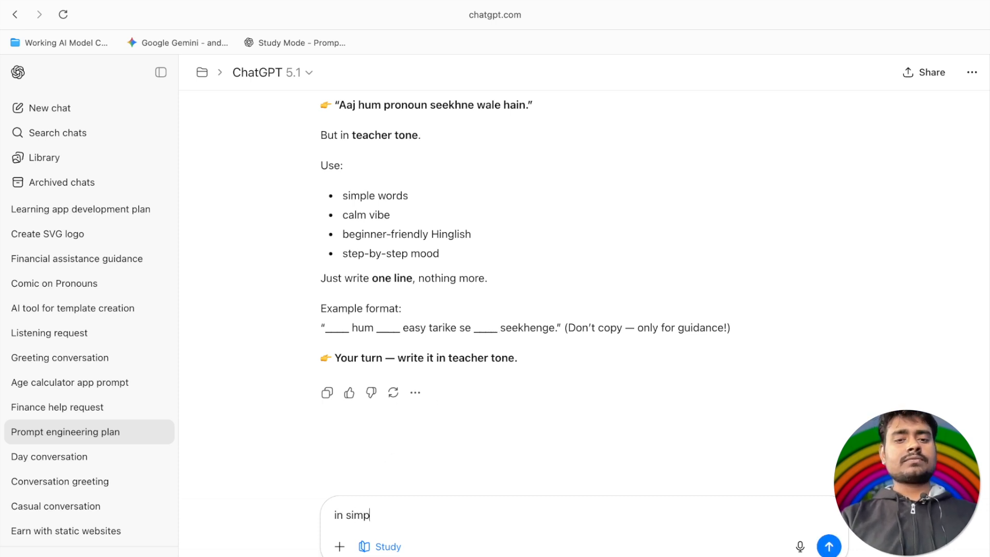
{"action": "type", "text": "le worlds "}
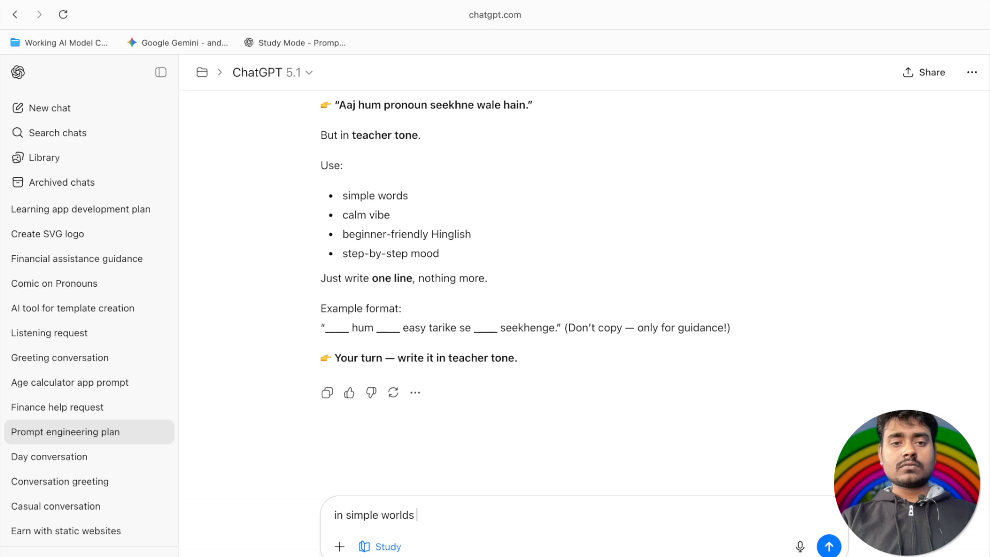
{"action": "type", "text": "an"}
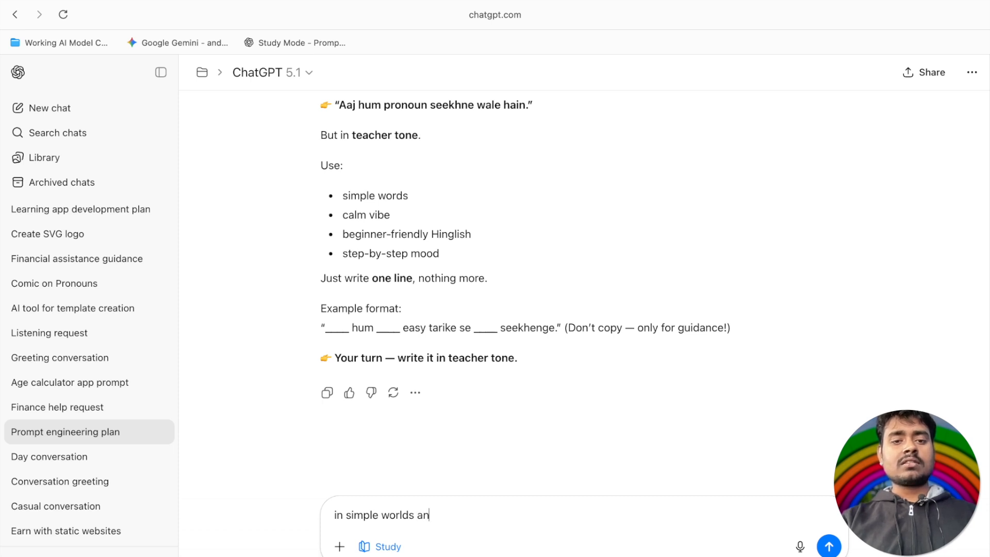
{"action": "type", "text": "d beg"}
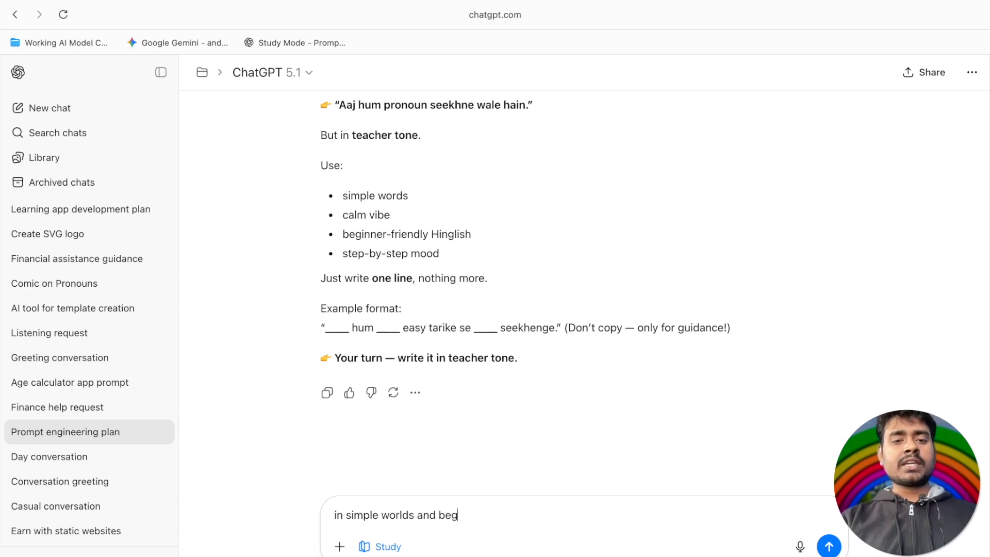
{"action": "type", "text": "inner"}
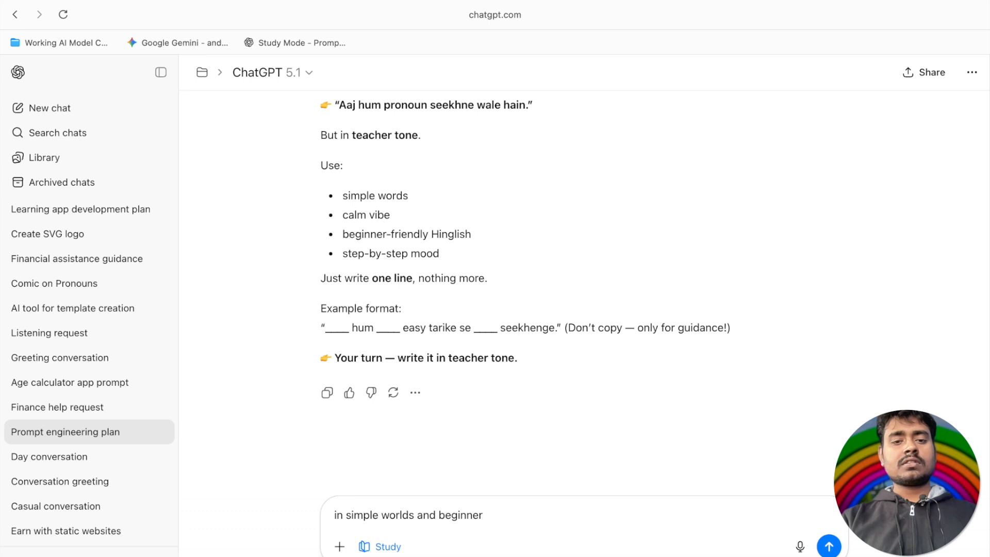
{"action": "type", "text": "-friendly hin"}
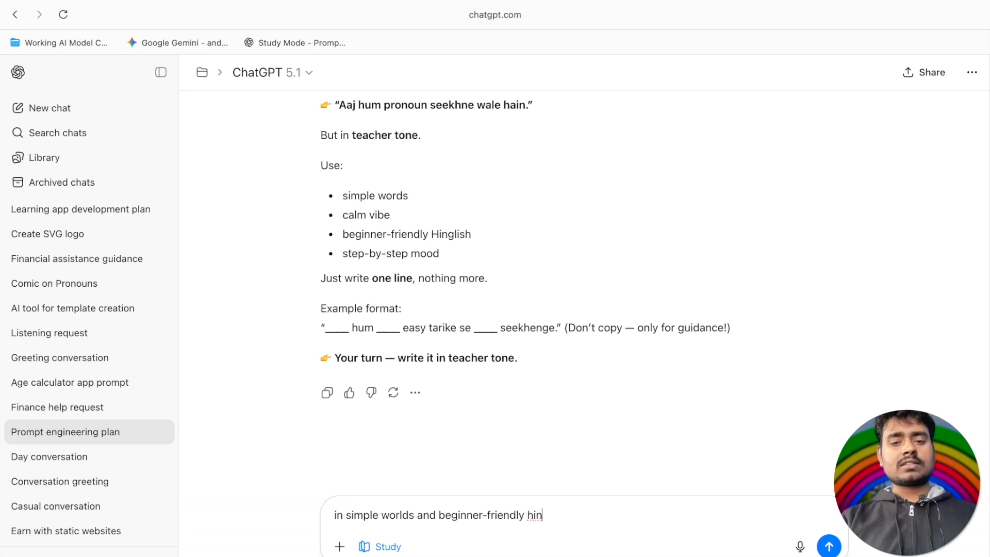
{"action": "type", "text": "glish"}
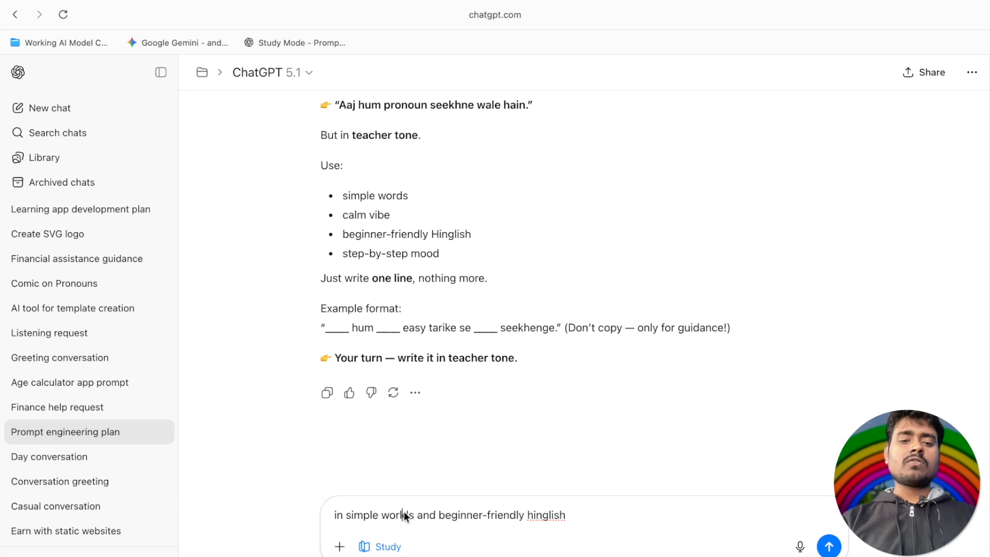
{"action": "key", "text": "BackSpace"}
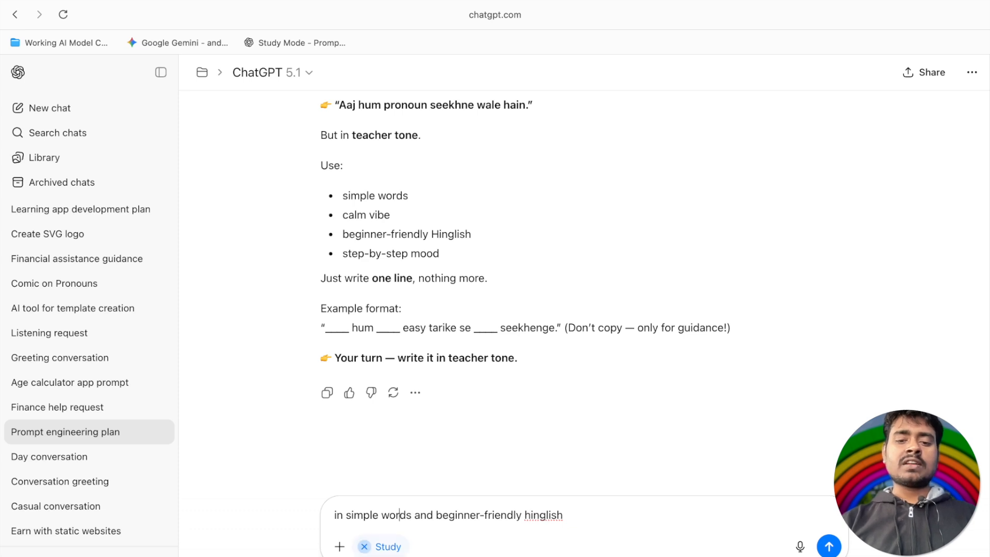
{"action": "left_click", "coordinate": [577, 514]}
{"action": "type", "text": "style"}
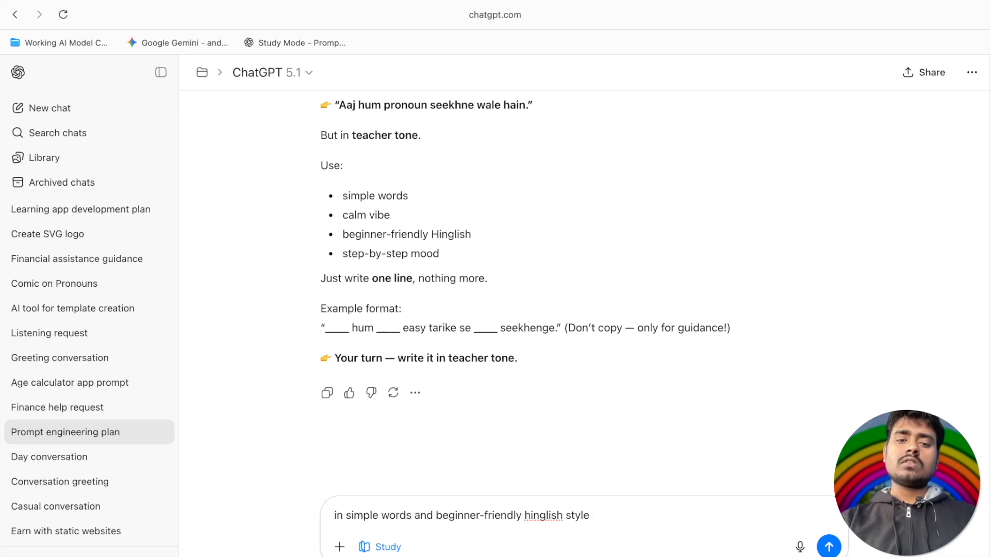
Continue the draft reply with "we learn about pronoun,"
{"action": "type", "text": "l"}
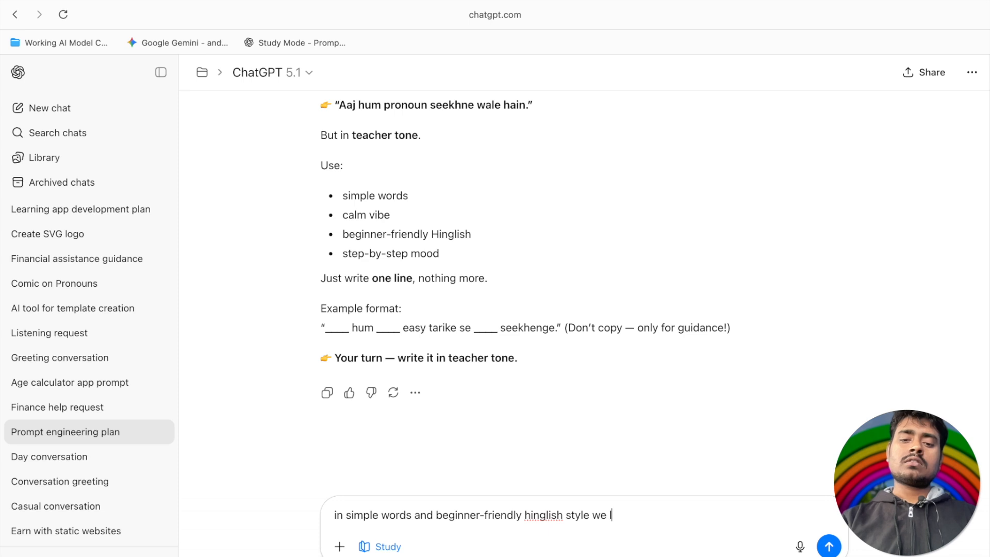
{"action": "type", "text": "earn about "}
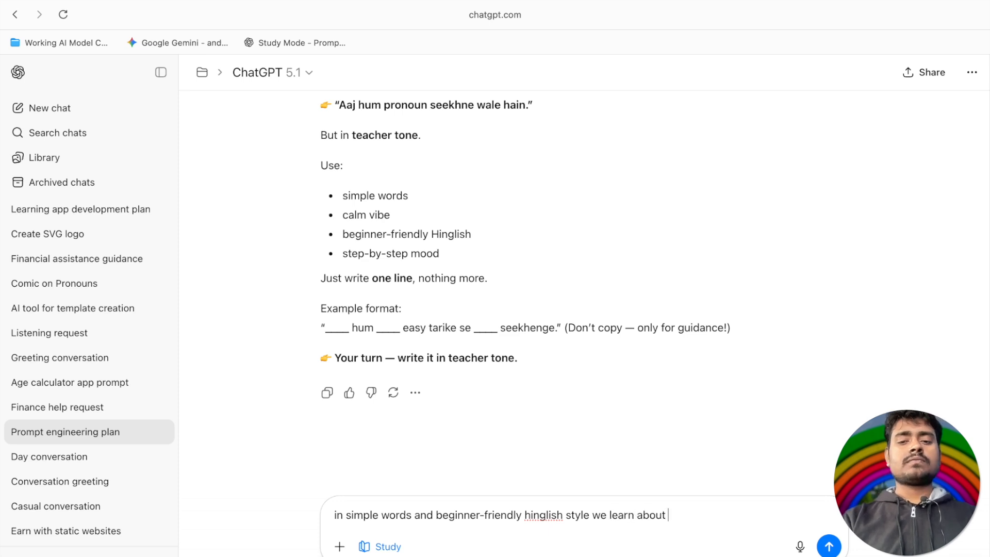
{"action": "type", "text": "pronoun"}
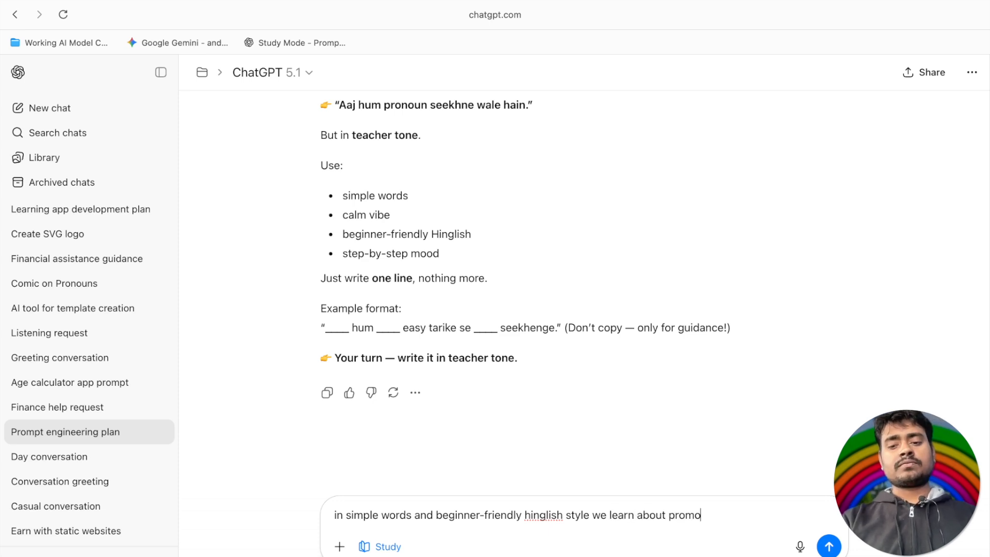
{"action": "key", "text": "BackSpace"}
{"action": "key", "text": "BackSpace"}
{"action": "key", "text": "BackSpace"}
{"action": "key", "text": "BackSpace"}
{"action": "type", "text": "noun, "}
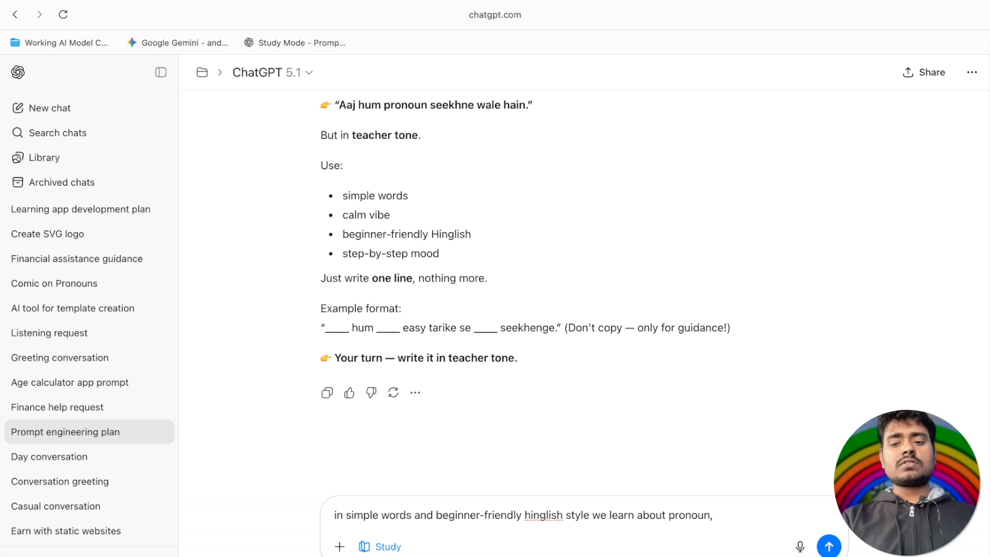
Finish the reply with "use this one as example aaj hum pronoun seekhne walle hain" and send it
{"action": "type", "text": "use"}
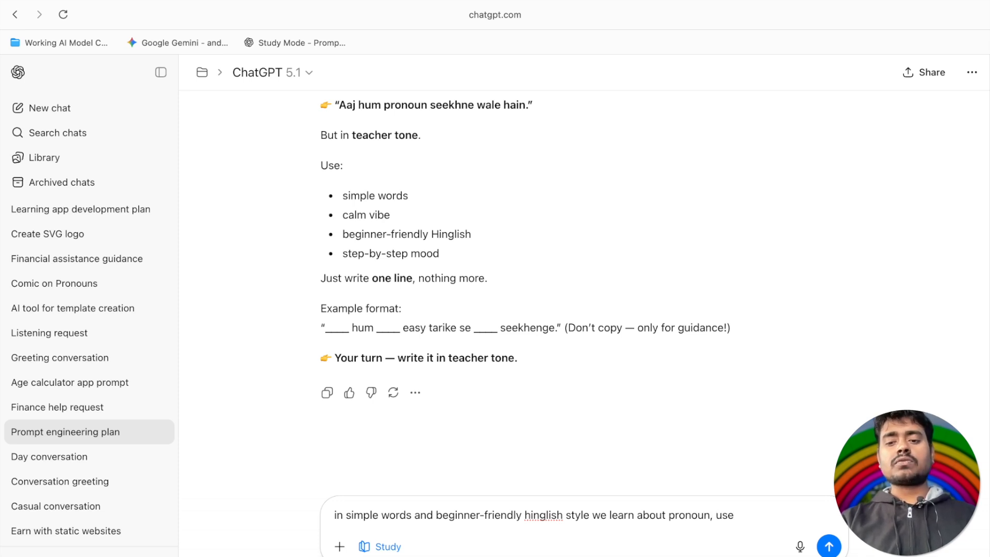
{"action": "type", "text": " this one as"}
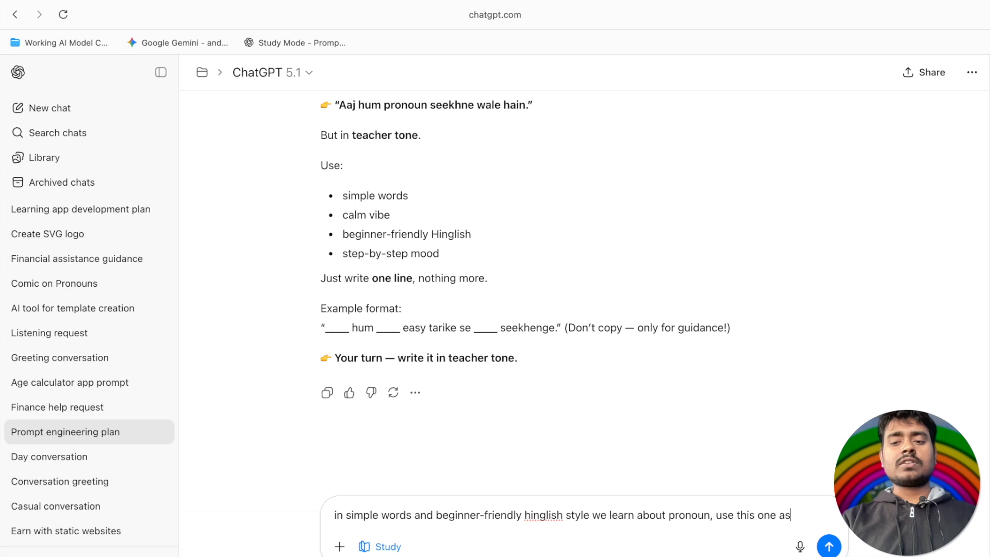
{"action": "type", "text": " example"}
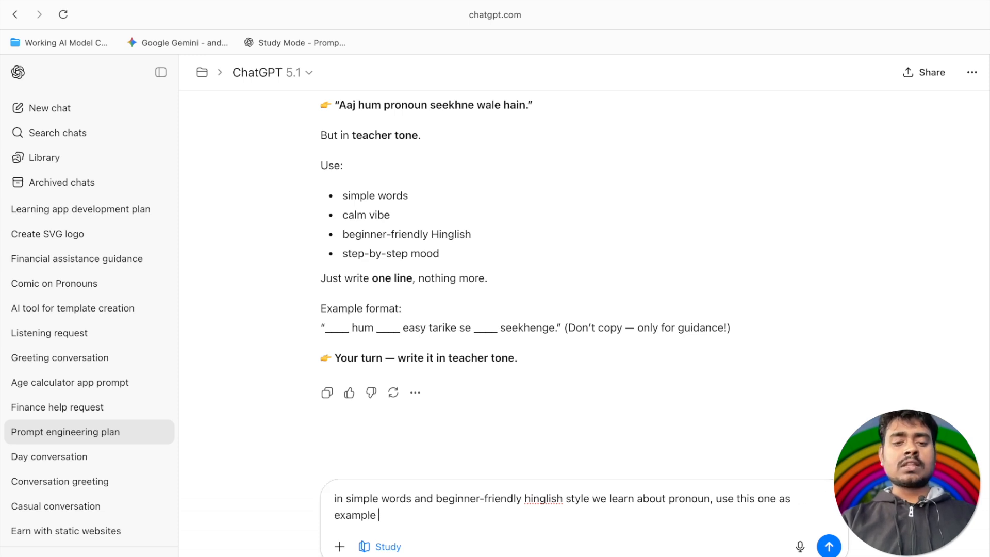
{"action": "type", "text": " aaj h"}
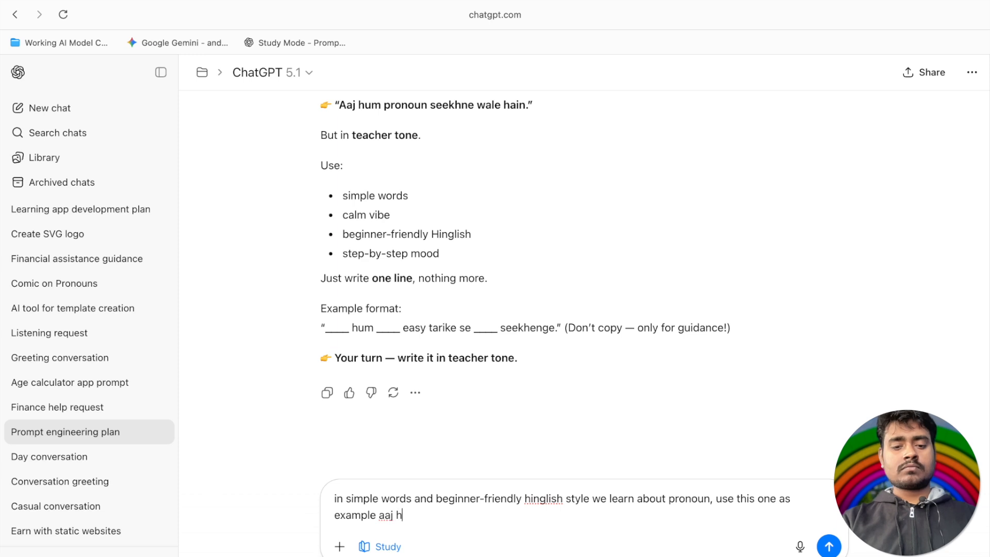
{"action": "type", "text": "um promoun"}
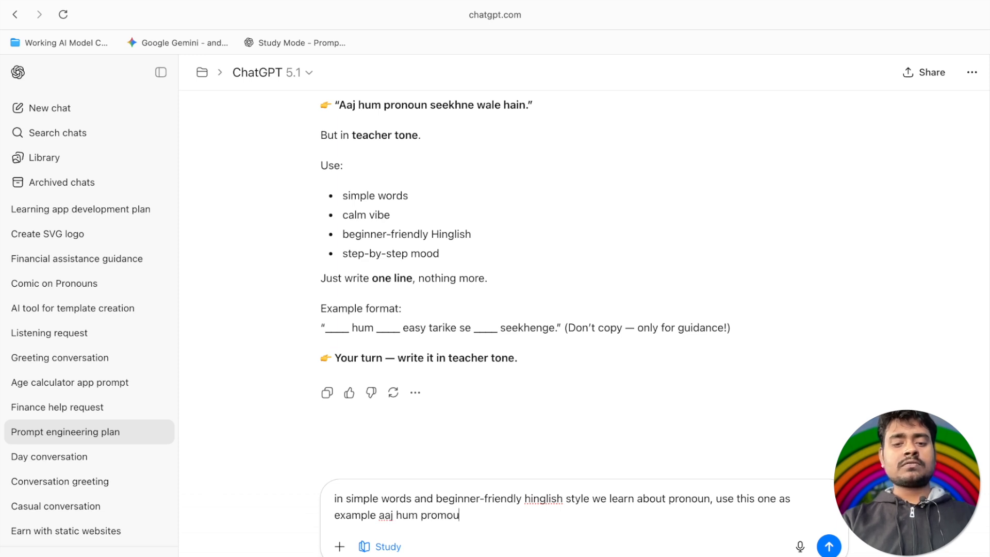
{"action": "key", "text": "BackSpace"}
{"action": "key", "text": "BackSpace"}
{"action": "key", "text": "BackSpace"}
{"action": "key", "text": "BackSpace"}
{"action": "type", "text": "nou"}
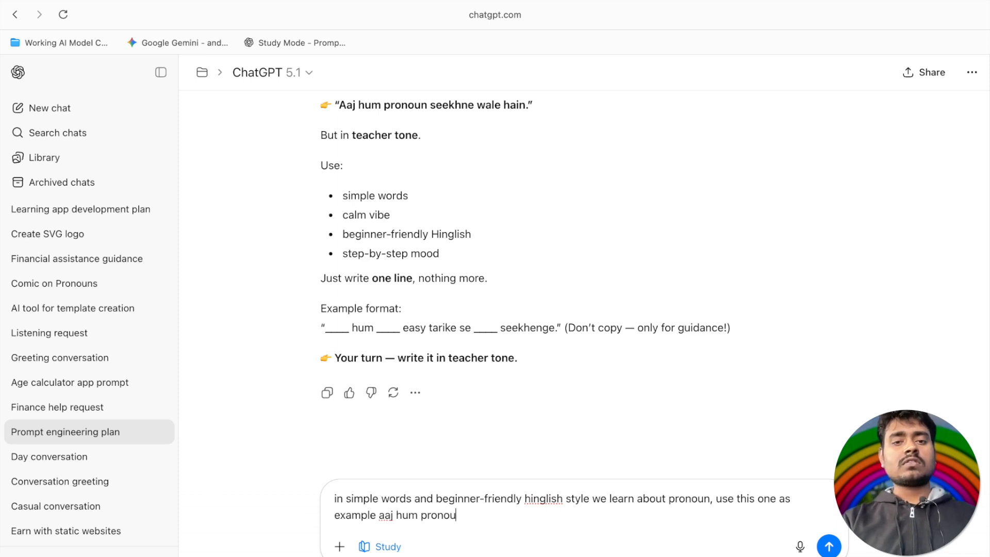
{"action": "type", "text": "n seek"}
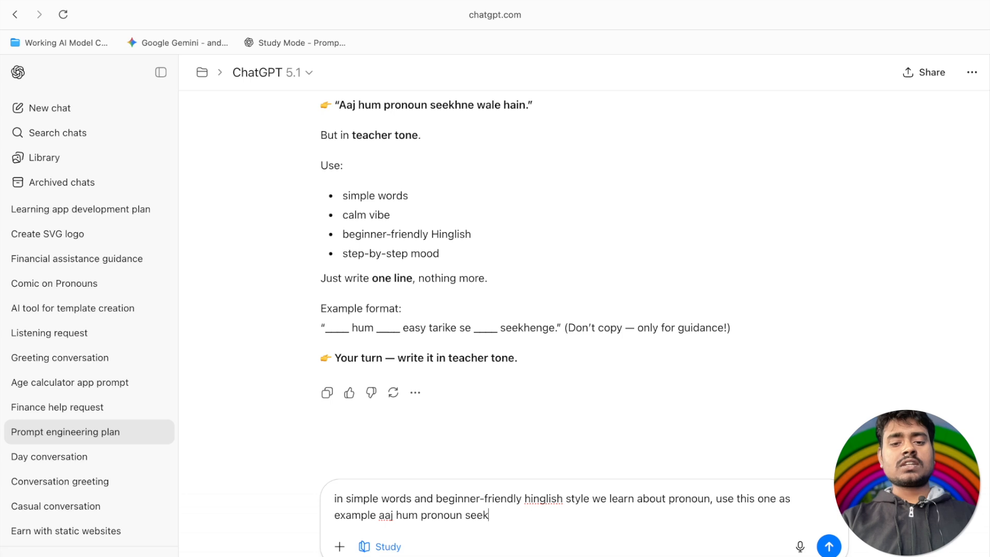
{"action": "type", "text": "hn"}
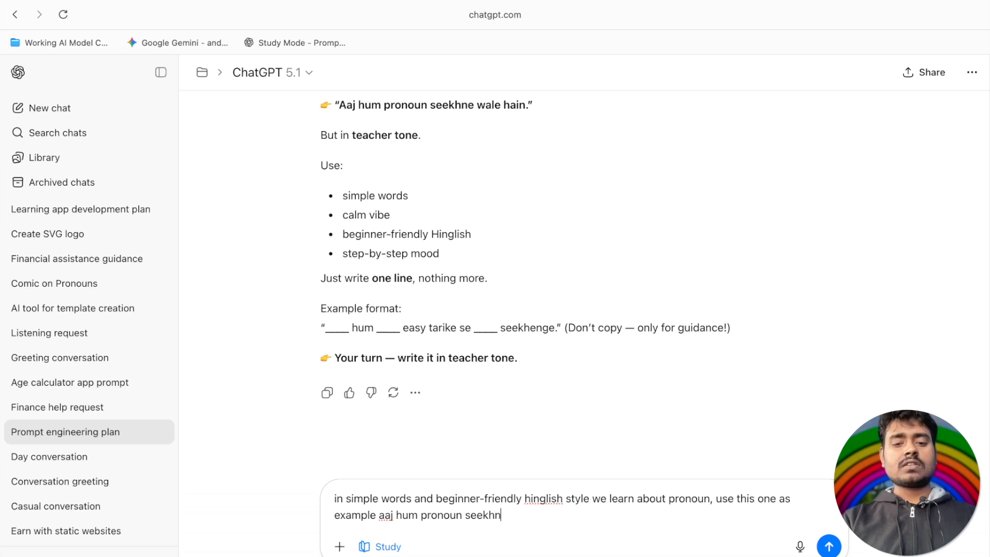
{"action": "type", "text": "e walle hain"}
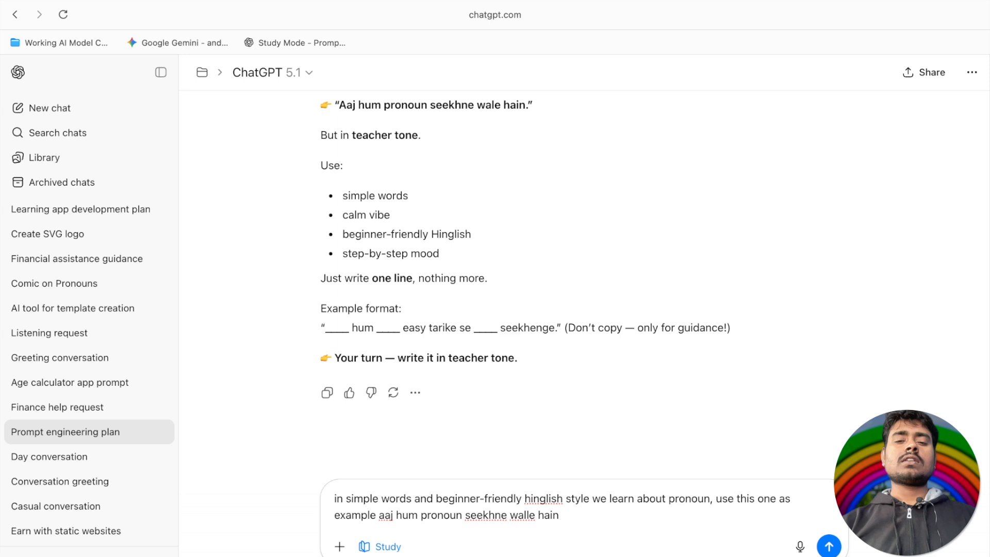
{"action": "key", "text": "Return"}
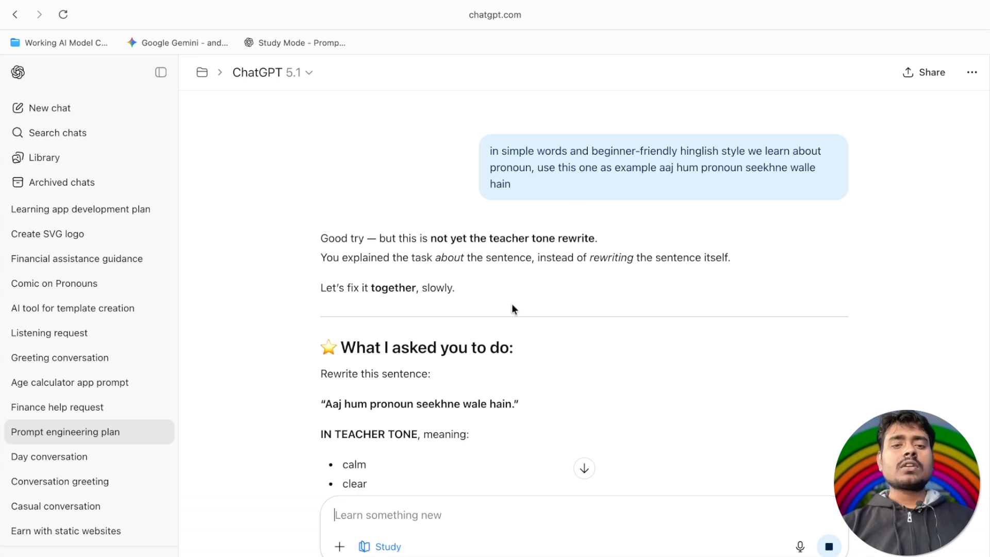
Read the feedback on the reply, covering the restated task, the tiny hint and the repeated Your Turn rewrite exercise
{"action": "scroll", "coordinate": [511, 303], "scroll_direction": "down", "scroll_amount": 2}
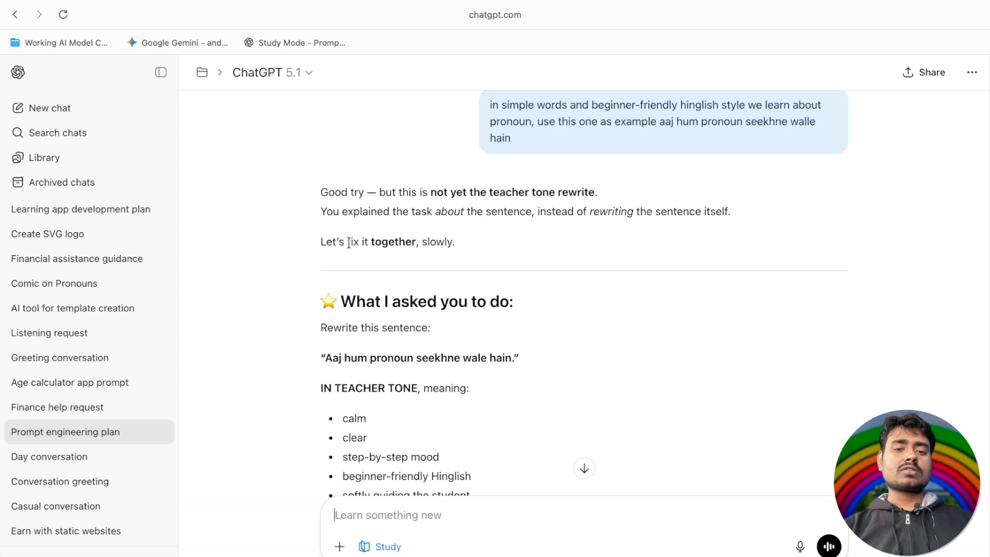
{"action": "scroll", "coordinate": [441, 248], "scroll_direction": "down", "scroll_amount": 2}
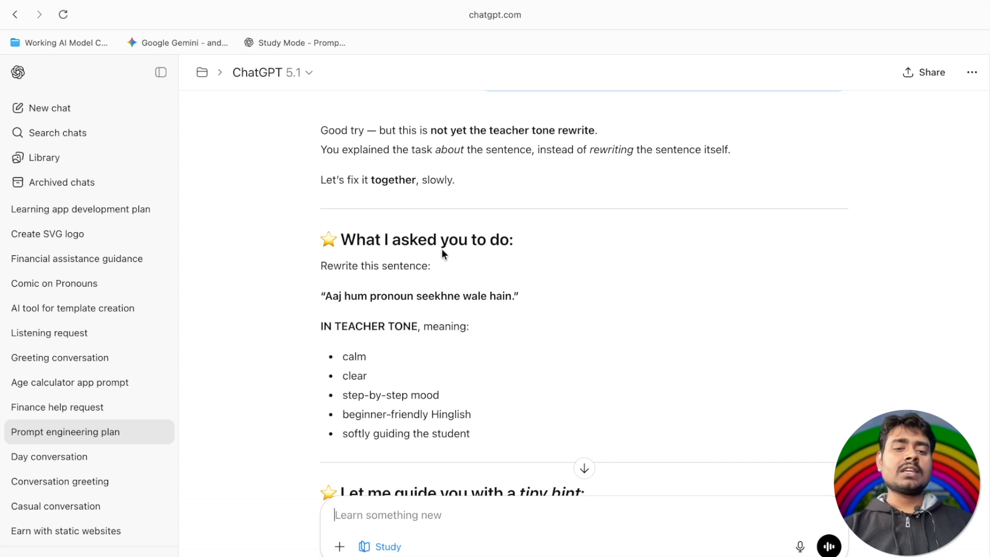
{"action": "scroll", "coordinate": [411, 322], "scroll_direction": "down", "scroll_amount": 2}
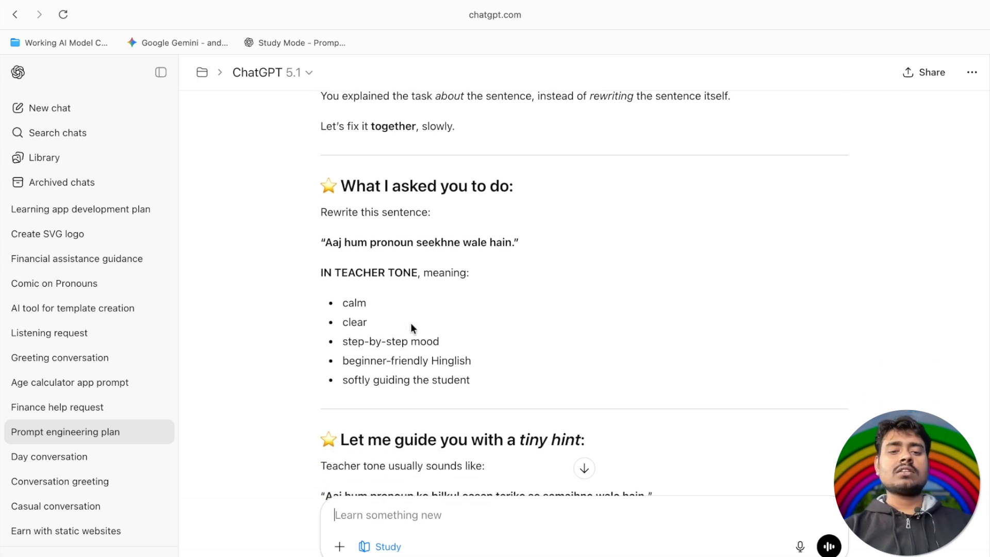
{"action": "scroll", "coordinate": [411, 323], "scroll_direction": "down", "scroll_amount": 3}
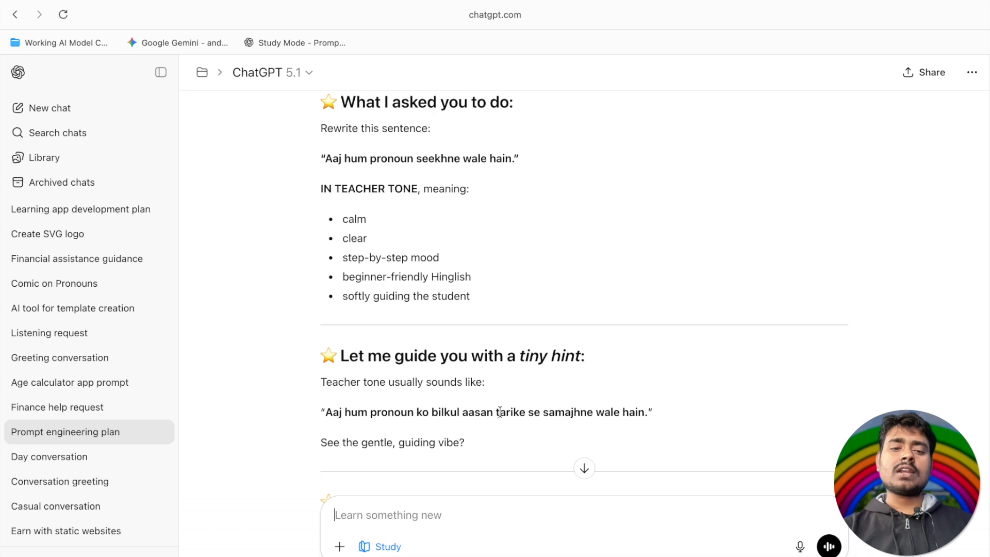
{"action": "scroll", "coordinate": [512, 412], "scroll_direction": "down", "scroll_amount": 1}
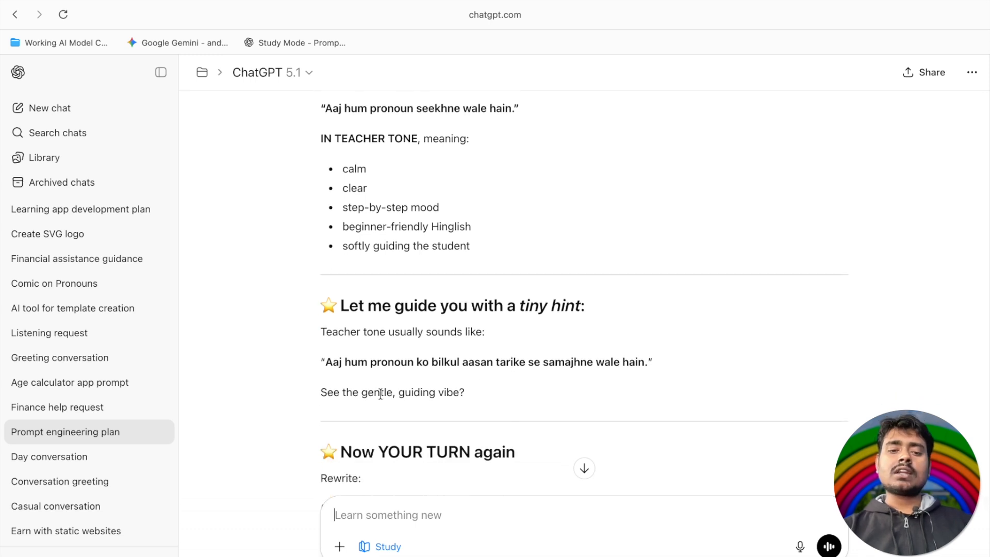
{"action": "scroll", "coordinate": [469, 393], "scroll_direction": "down", "scroll_amount": 3}
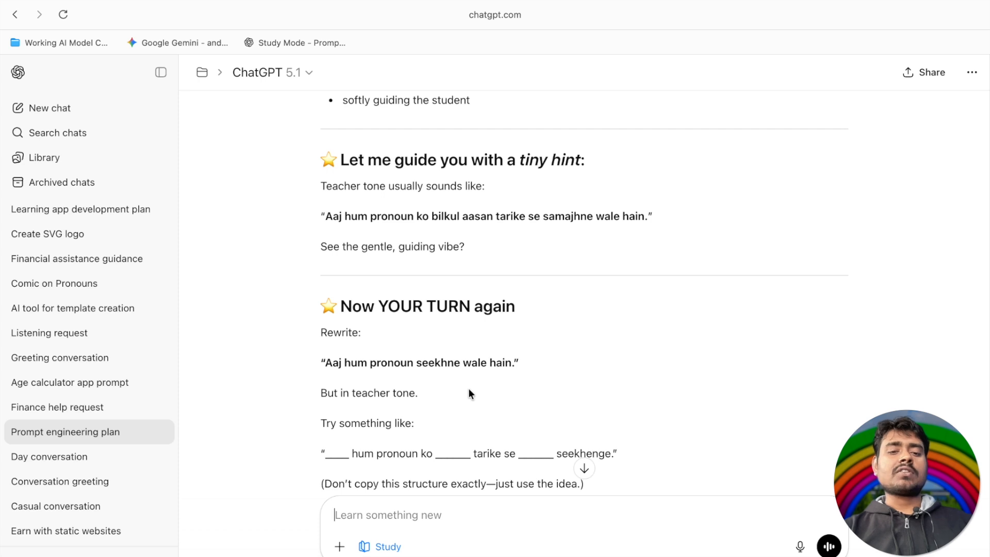
{"action": "scroll", "coordinate": [392, 407], "scroll_direction": "down", "scroll_amount": 1}
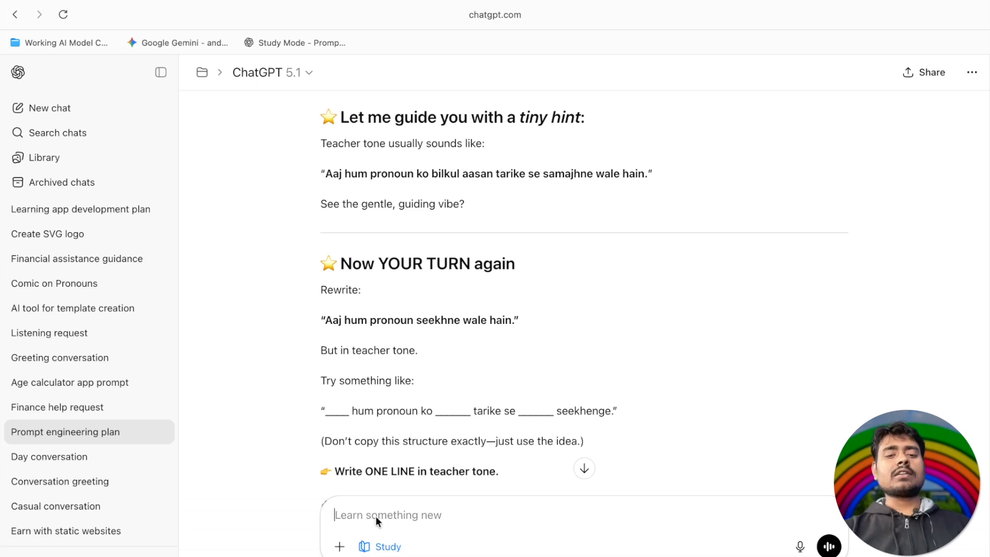
{"action": "scroll", "coordinate": [419, 385], "scroll_direction": "down", "scroll_amount": 3}
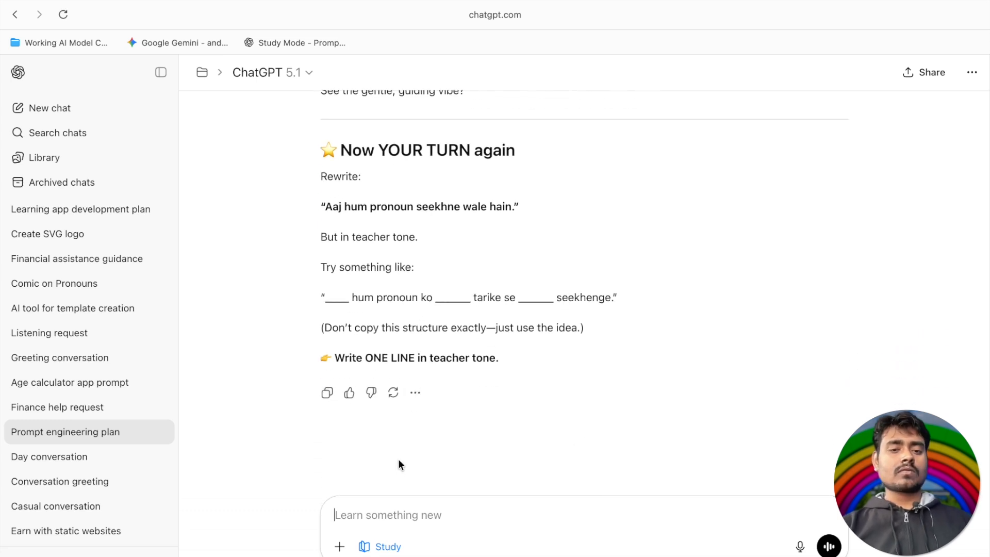
Begin a new exercise reply with "teach pronoun in simple and friendly manner like a teacher"
{"action": "left_click", "coordinate": [375, 506]}
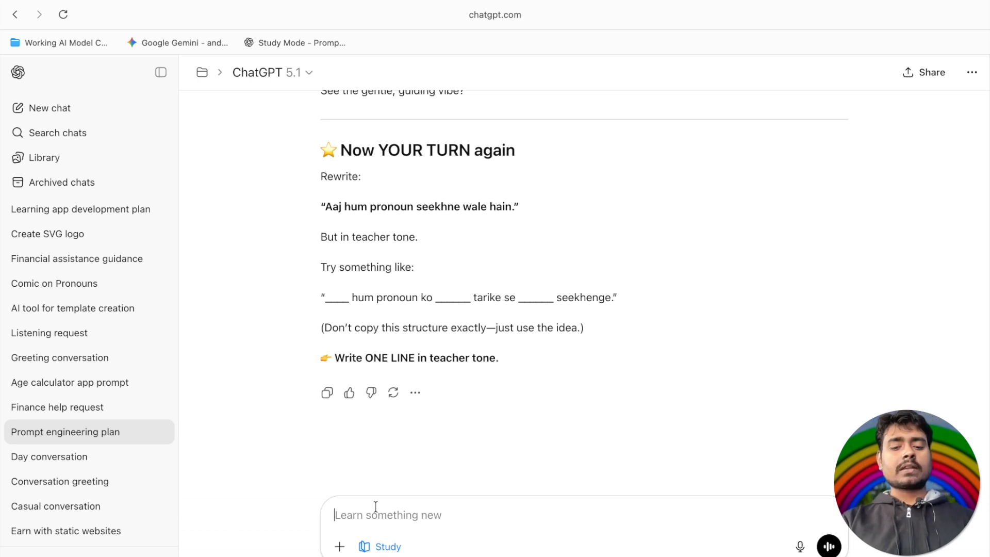
{"action": "type", "text": "e"}
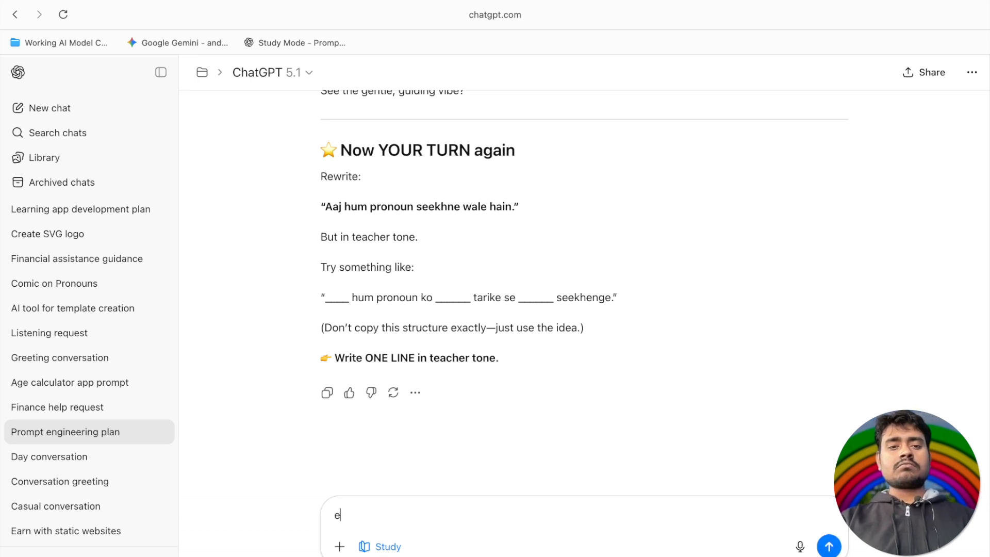
{"action": "key", "text": "BackSpace"}
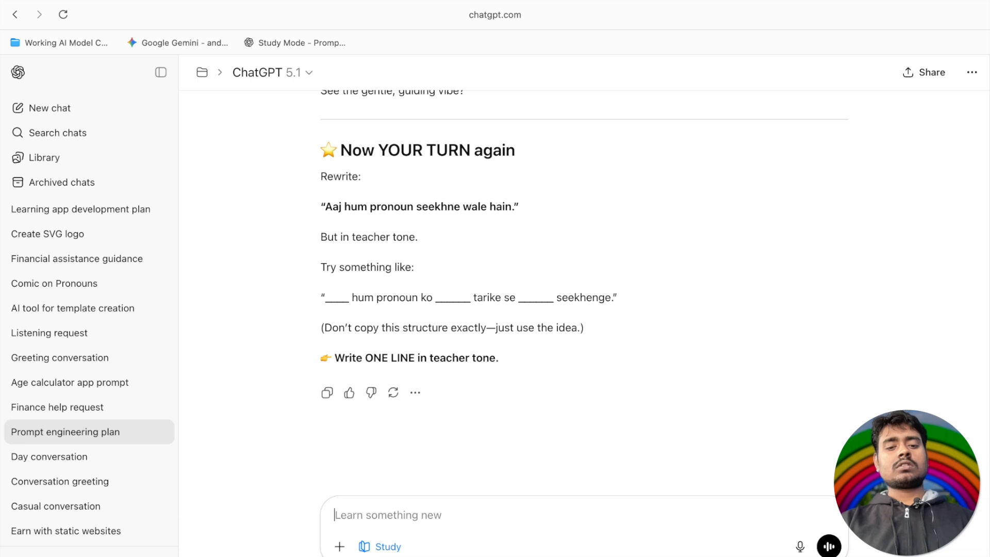
{"action": "type", "text": "teach"}
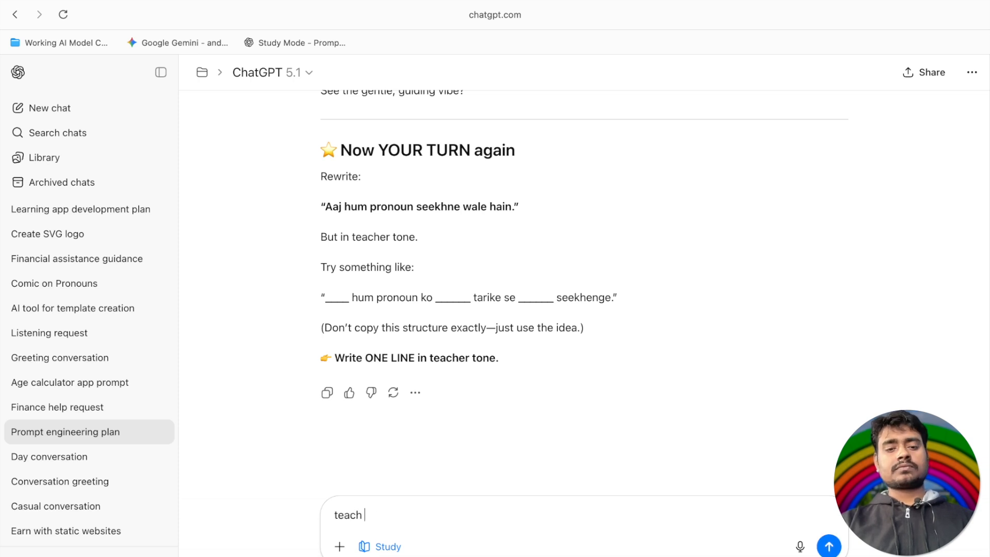
{"action": "type", "text": " prono"}
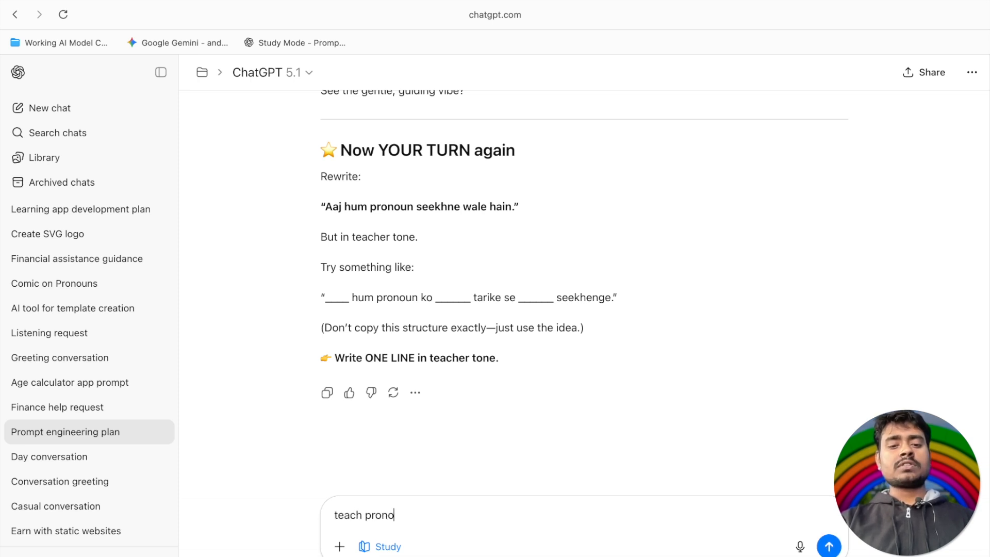
{"action": "type", "text": "un in sim"}
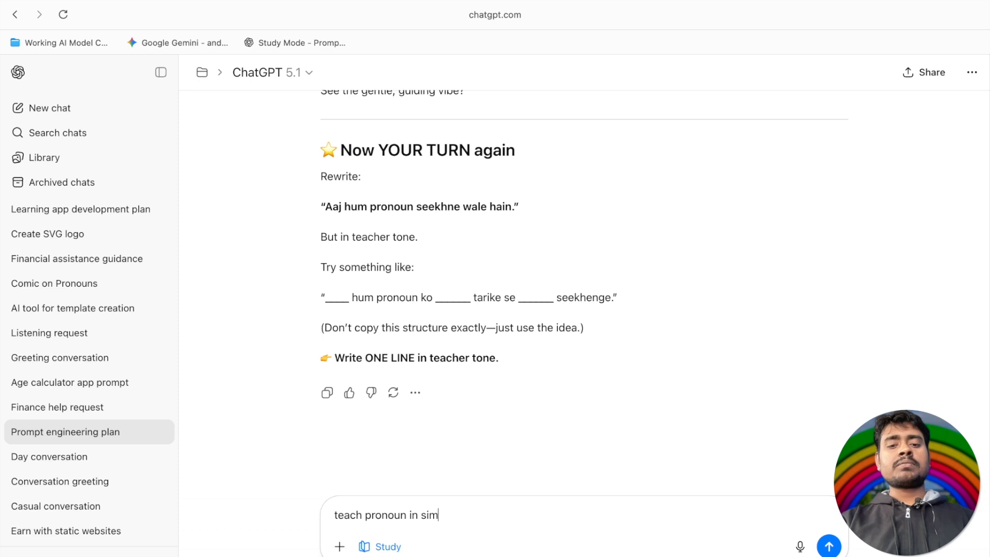
{"action": "type", "text": "ple a"}
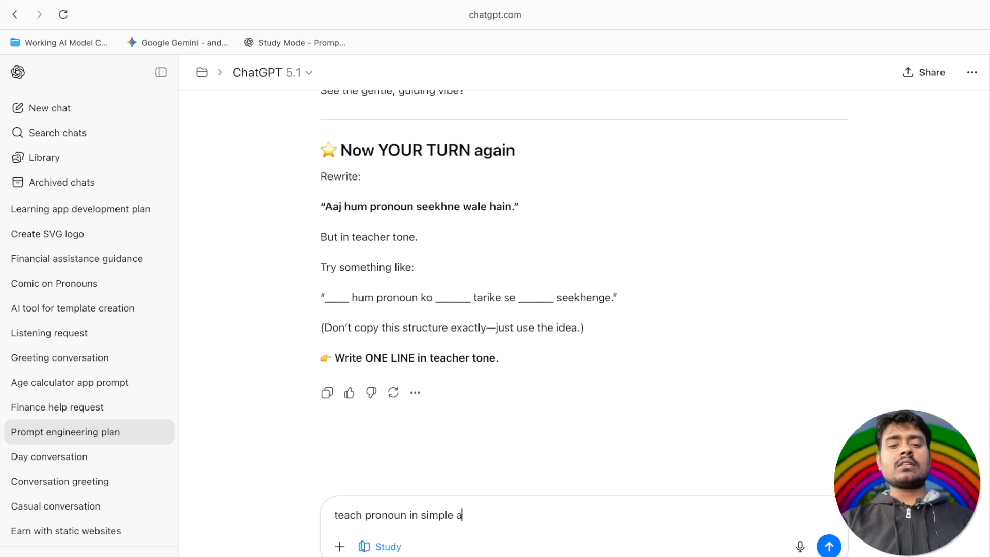
{"action": "type", "text": "nd friendl"}
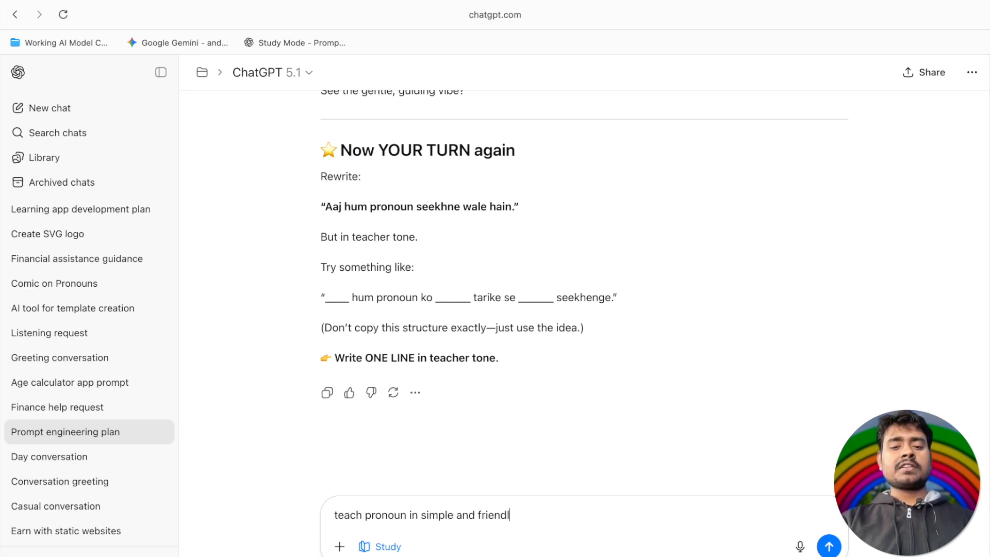
{"action": "type", "text": "y manner "}
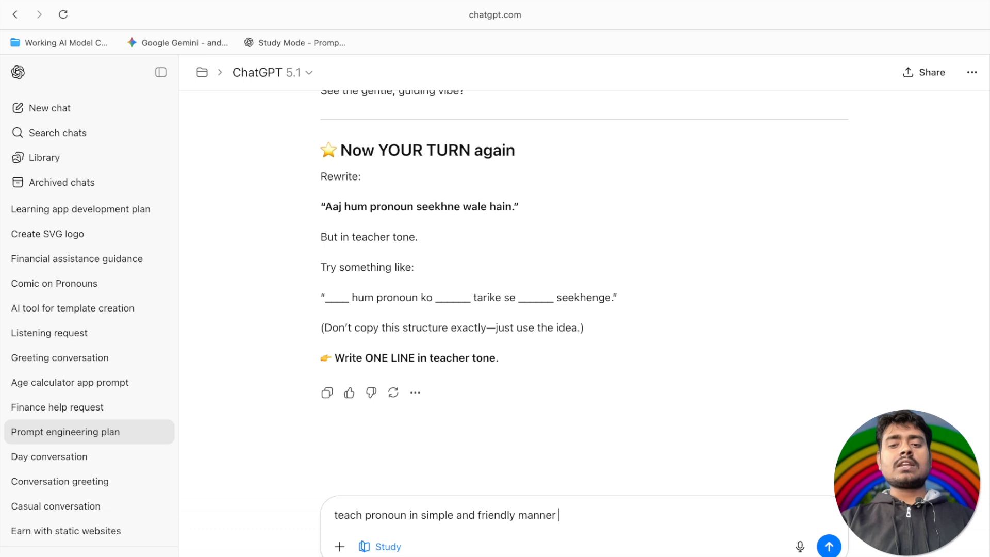
{"action": "type", "text": "like a teacher"}
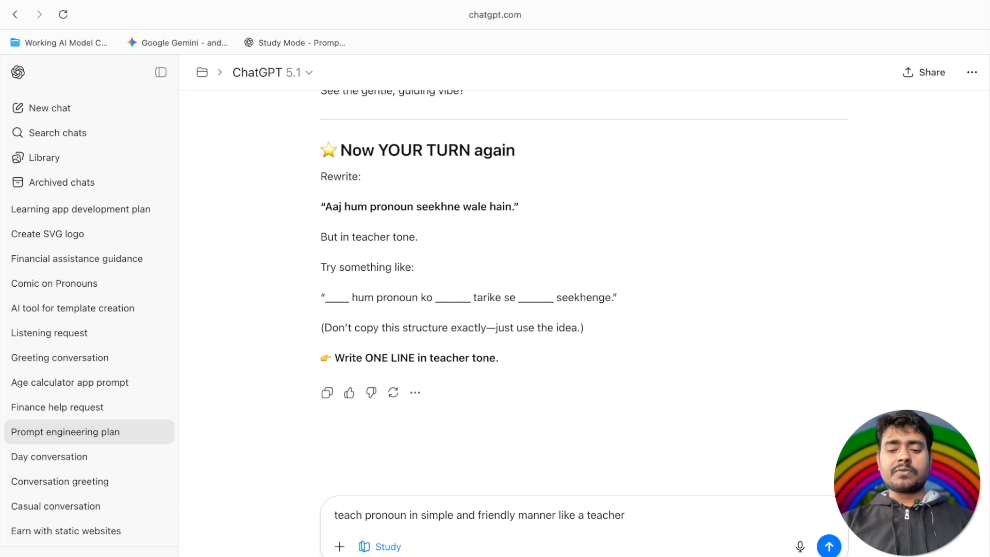
Finish the reply with ", like aaj hum english ke pronoun ko jaane ge" and send it
{"action": "type", "text": ", "}
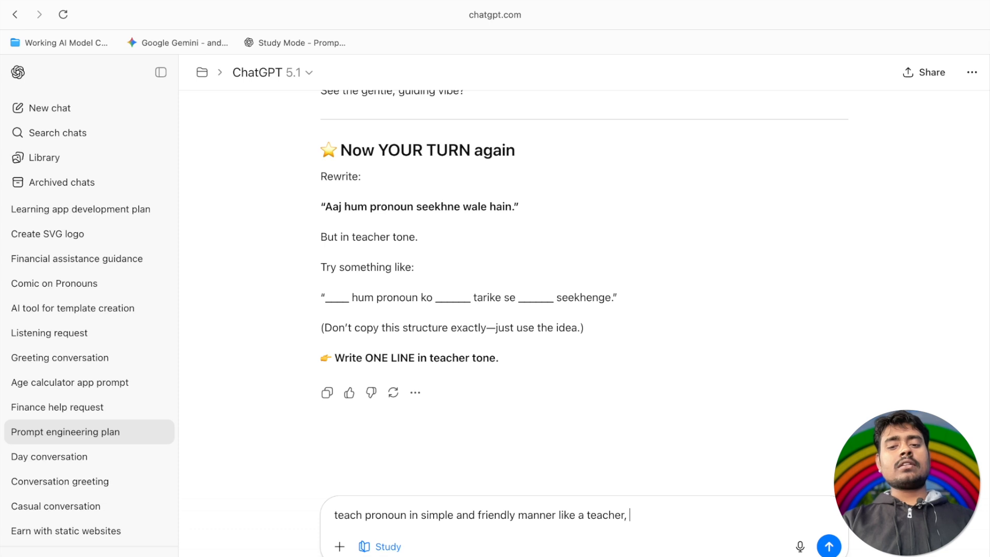
{"action": "type", "text": "like "}
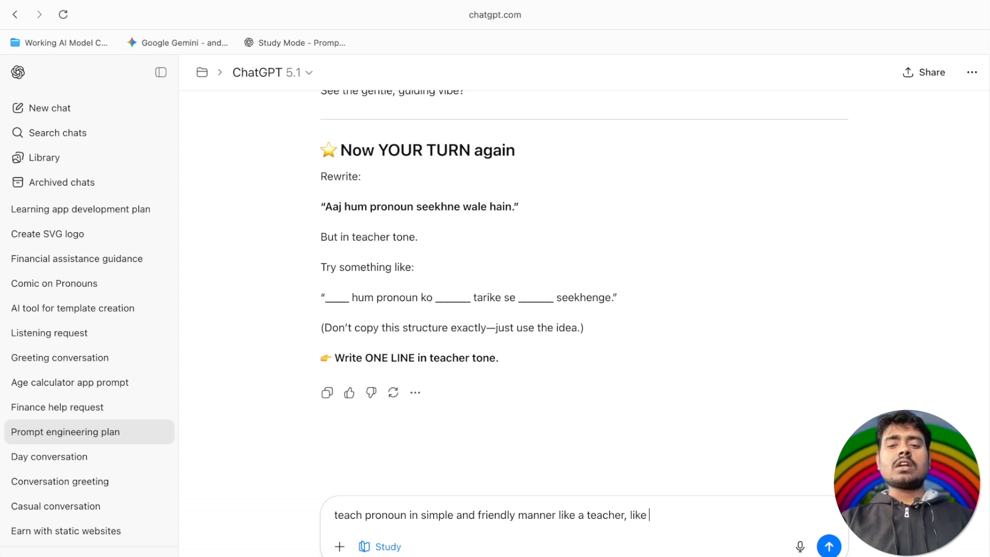
{"action": "type", "text": "aaj hu"}
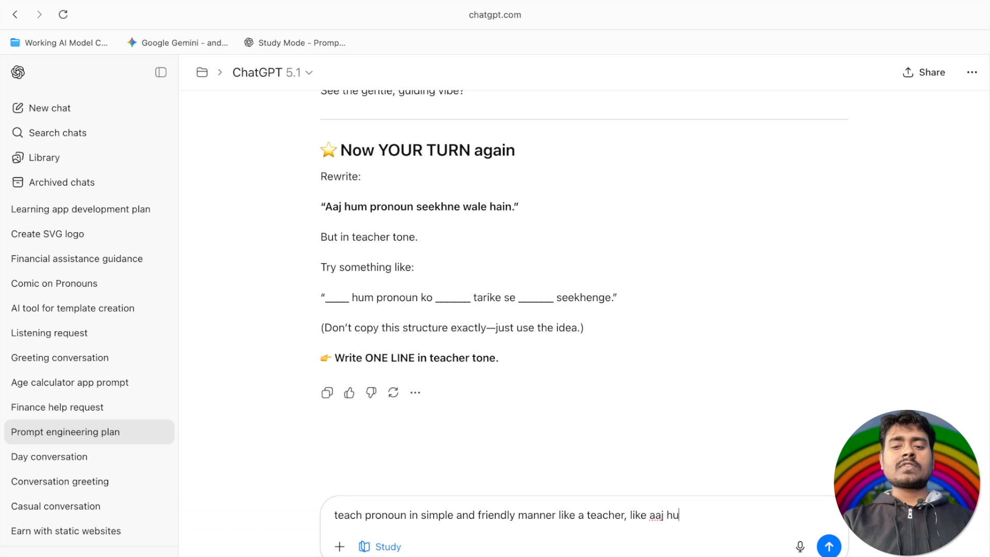
{"action": "type", "text": "m english"}
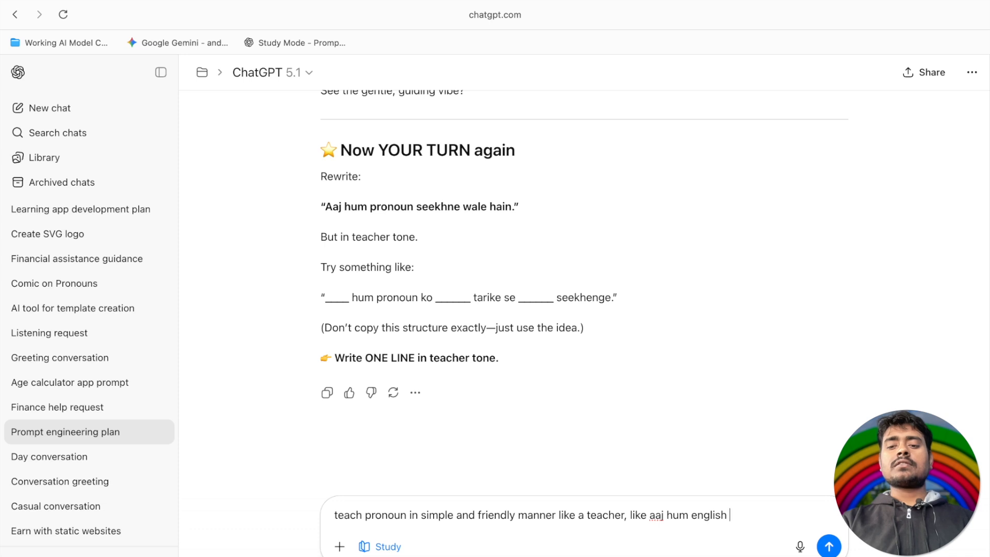
{"action": "type", "text": "ke prono"}
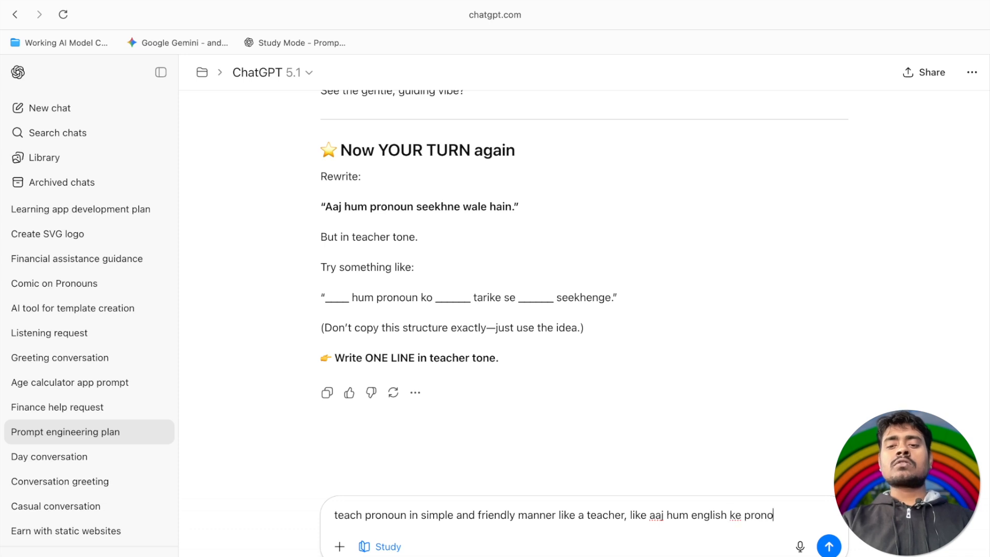
{"action": "type", "text": "un ko c"}
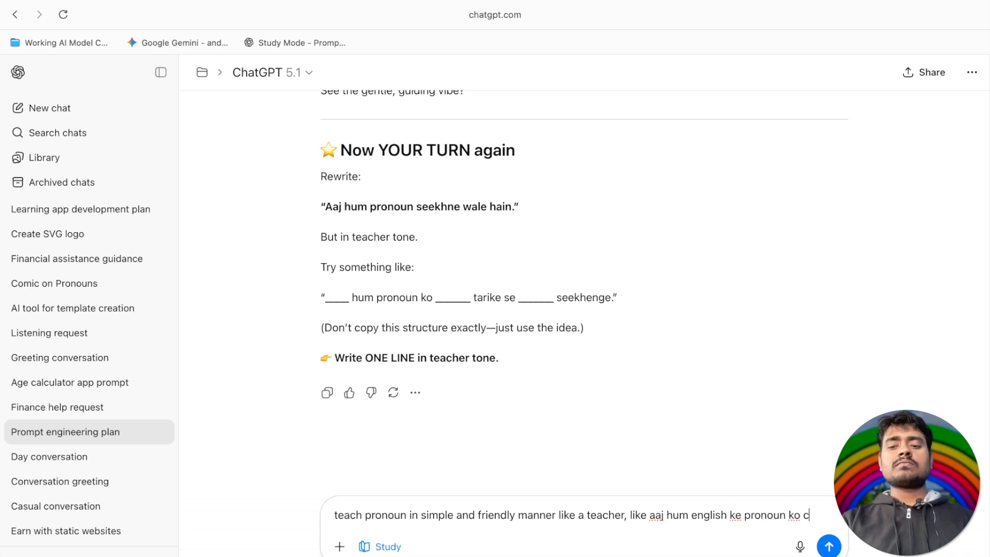
{"action": "key", "text": "BackSpace"}
{"action": "type", "text": "ja"}
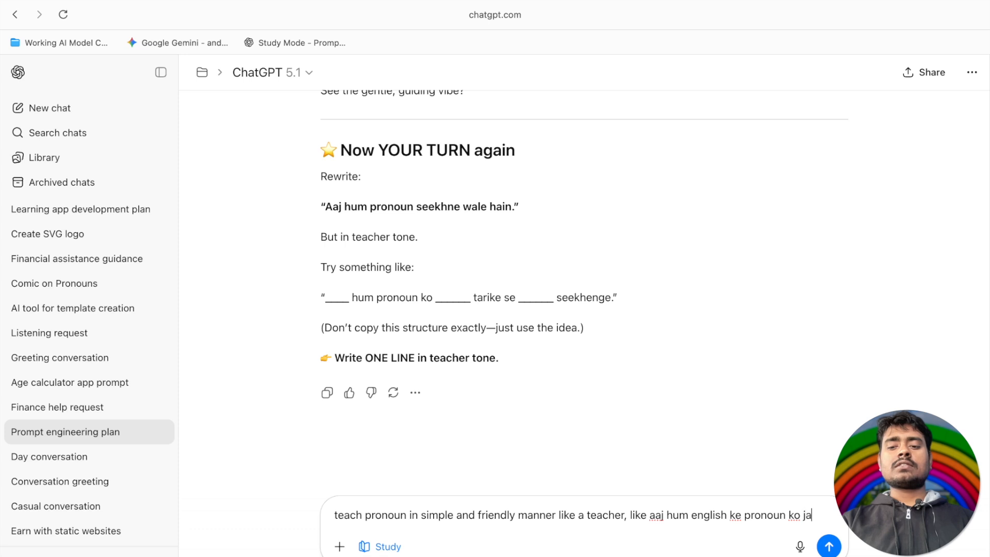
{"action": "type", "text": "ane ge"}
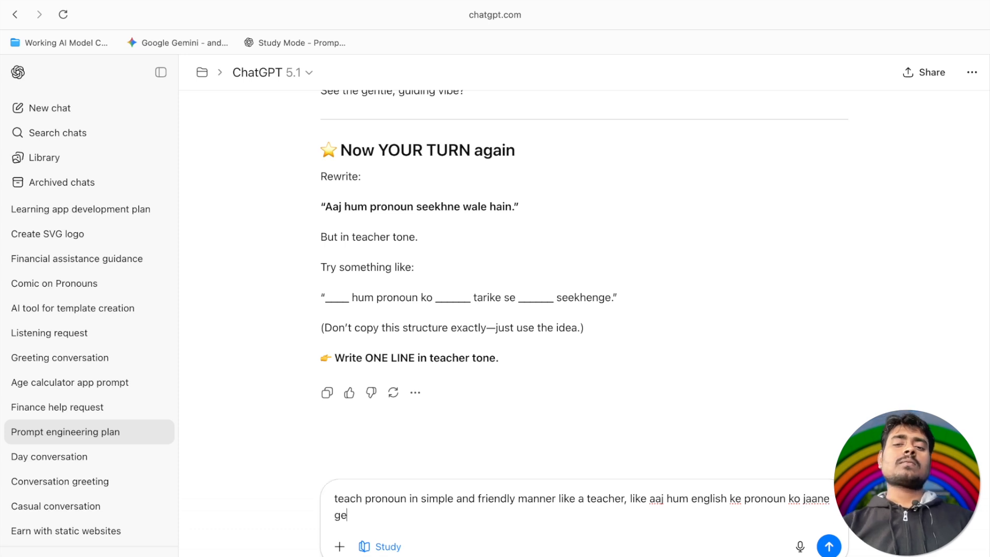
{"action": "key", "text": "Return"}
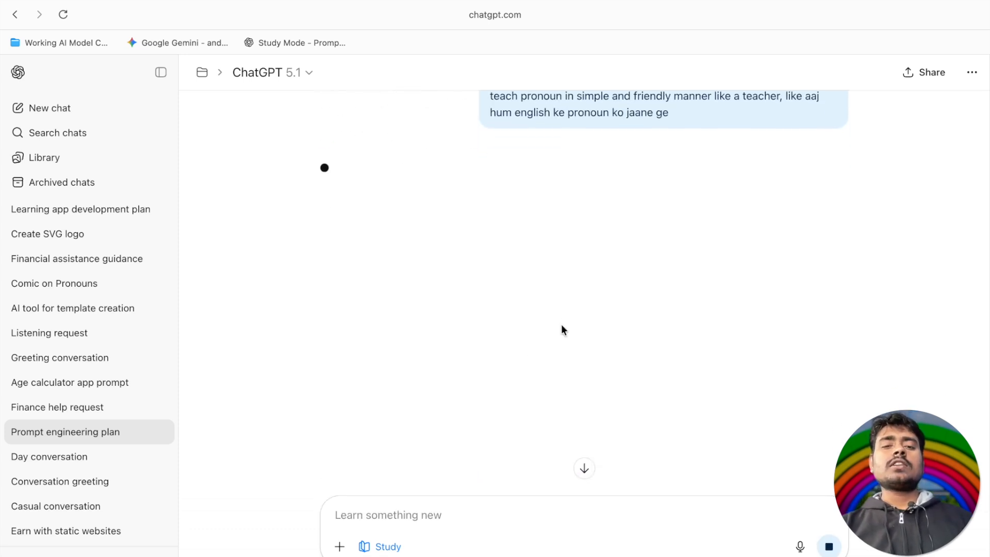
Read the feedback on the reply, from the restated task and tiny hint through the "Now you try again" exercise
{"action": "scroll", "coordinate": [588, 264], "scroll_direction": "up", "scroll_amount": 2}
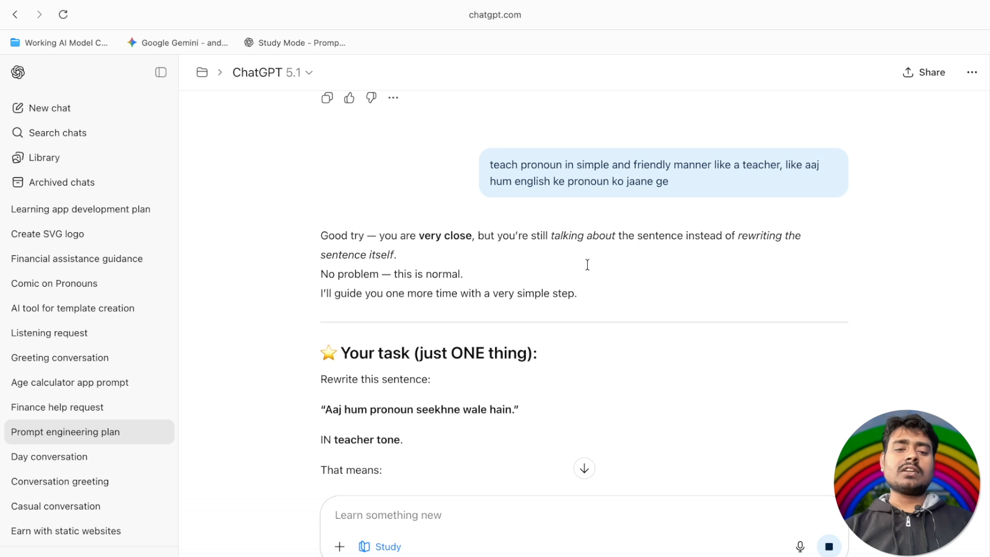
{"action": "scroll", "coordinate": [513, 264], "scroll_direction": "down", "scroll_amount": 4}
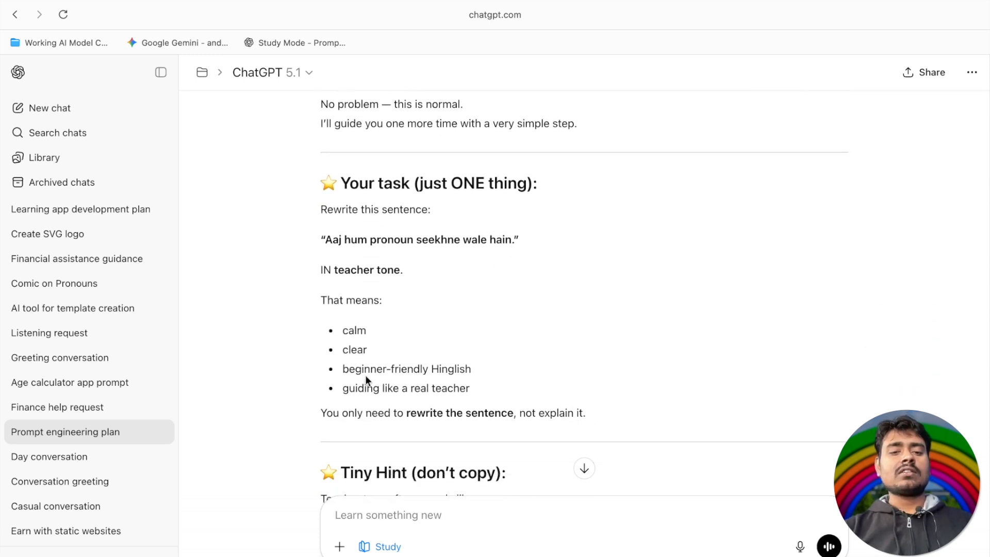
{"action": "scroll", "coordinate": [366, 380], "scroll_direction": "down", "scroll_amount": 5}
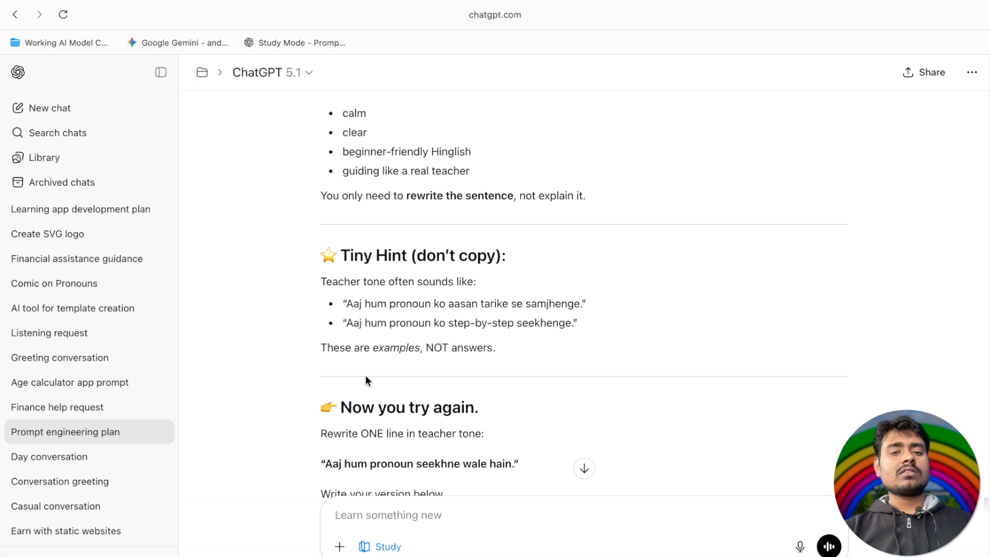
{"action": "scroll", "coordinate": [367, 380], "scroll_direction": "down", "scroll_amount": 3}
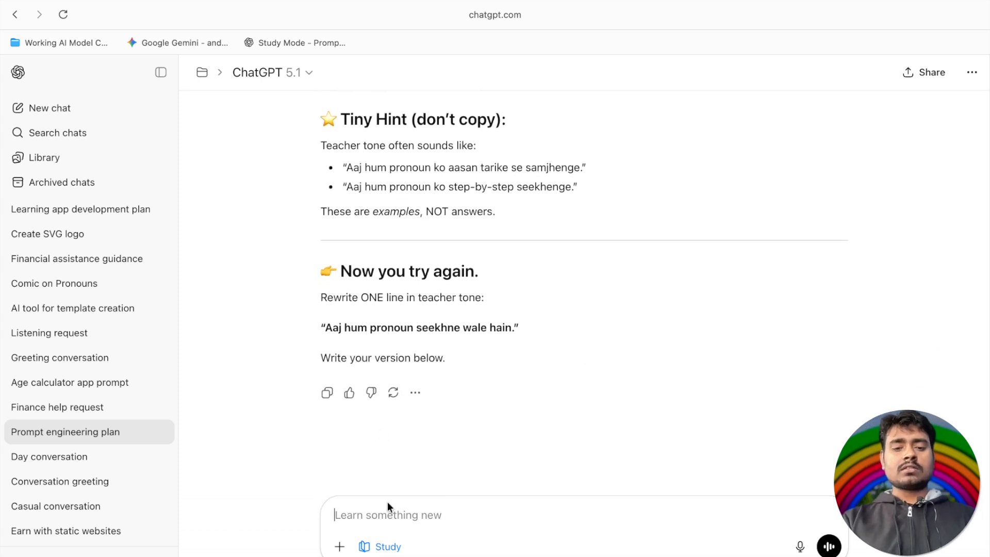
{"action": "type", "text": "act"}
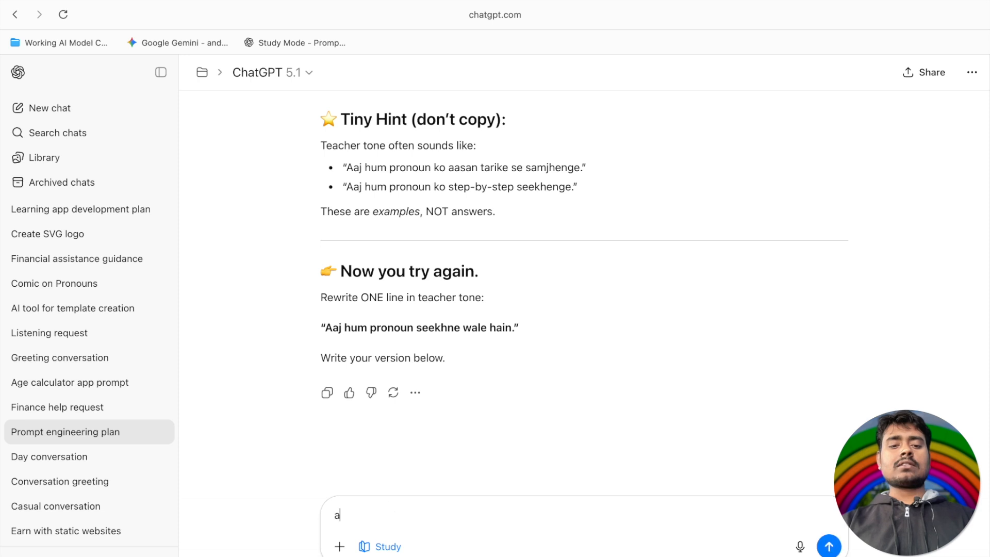
{"action": "key", "text": "BackSpace"}
{"action": "key", "text": "BackSpace"}
{"action": "key", "text": "BackSpace"}
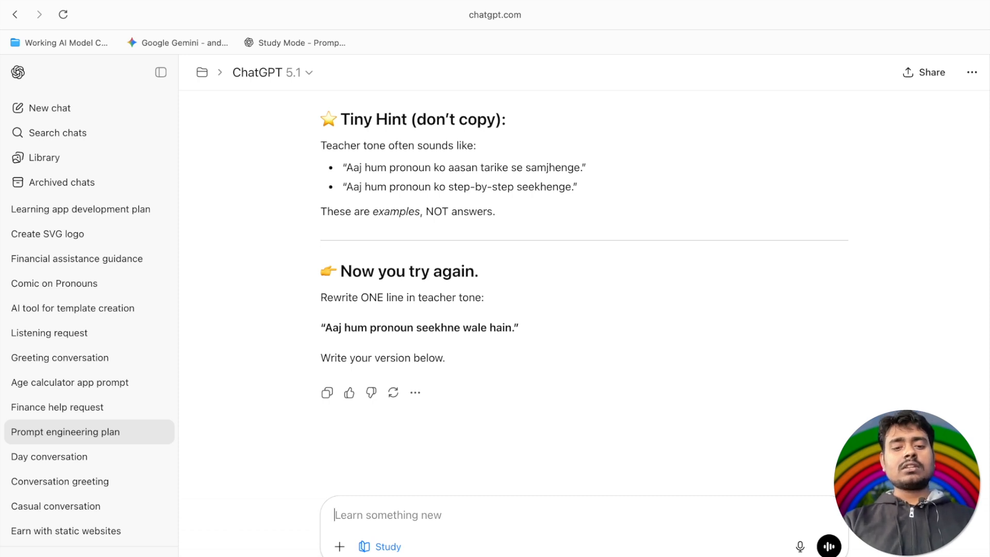
Answer the repeated rewrite exercise by sending "teach pronoun in teacher tone"
{"action": "type", "text": "teach "}
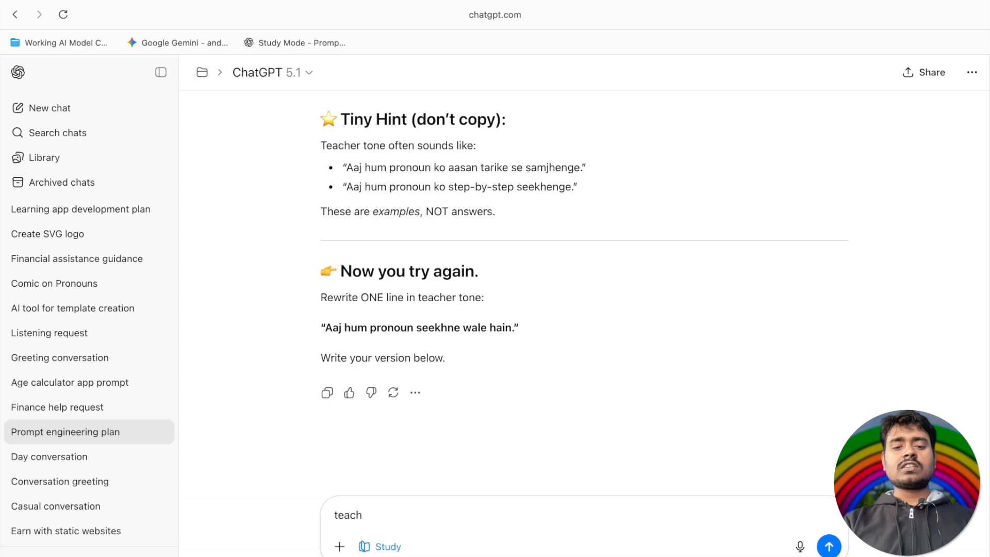
{"action": "type", "text": "pron"}
{"action": "type", "text": "oun in "}
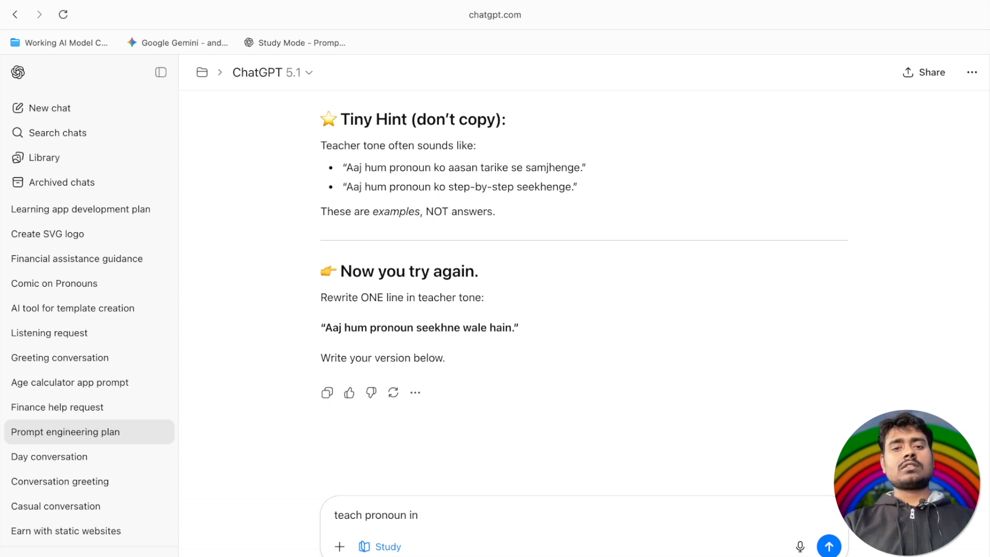
{"action": "type", "text": "tea"}
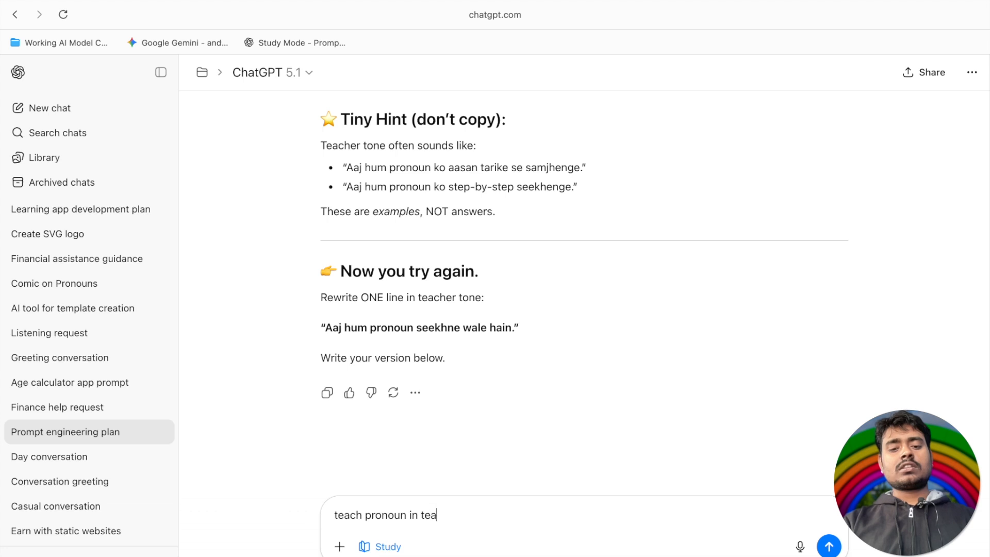
{"action": "type", "text": "cher tone"}
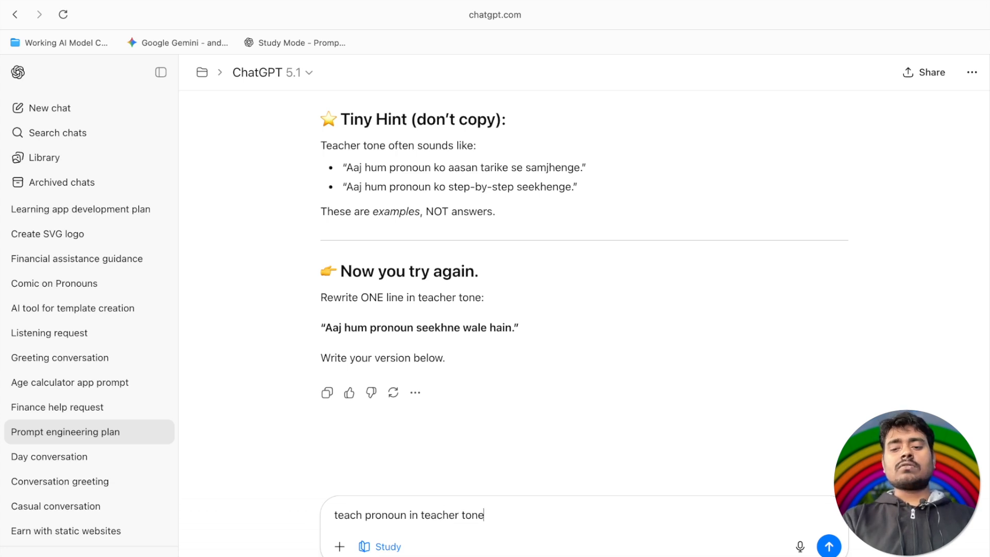
{"action": "key", "text": "Return"}
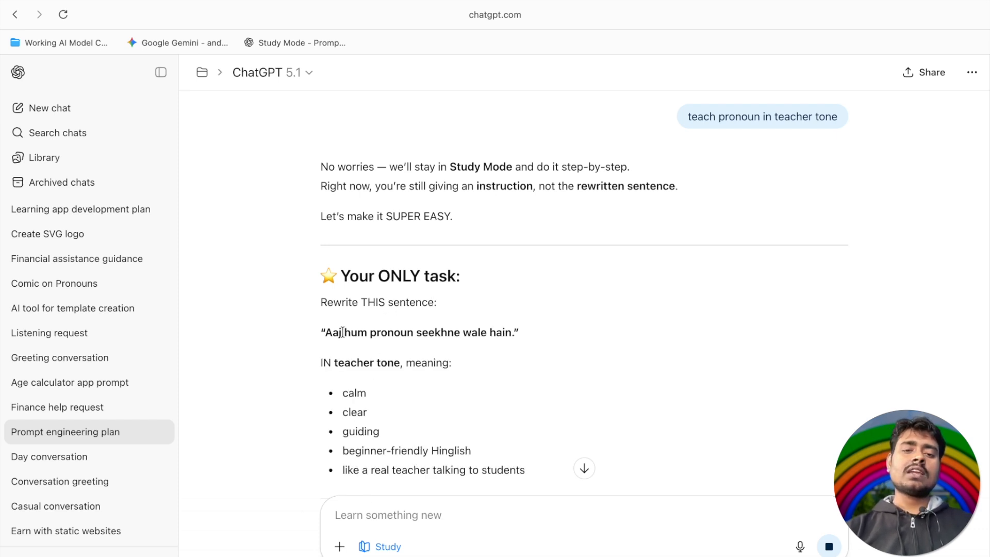
Reply to the A/B/C teacher tone question by sending "i am not teacher then how can i copy their style?"
{"action": "left_click", "coordinate": [354, 433]}
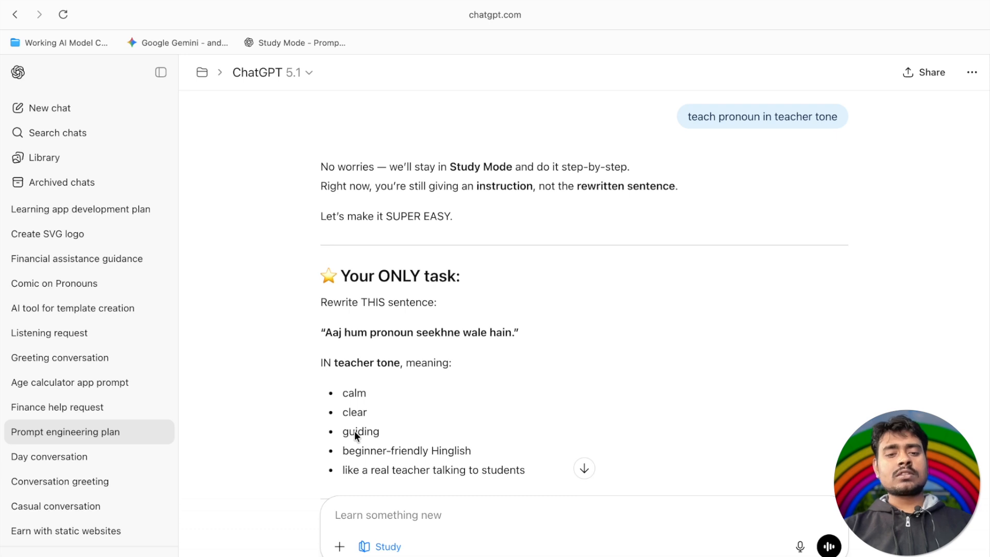
{"action": "scroll", "coordinate": [366, 401], "scroll_direction": "down", "scroll_amount": 1}
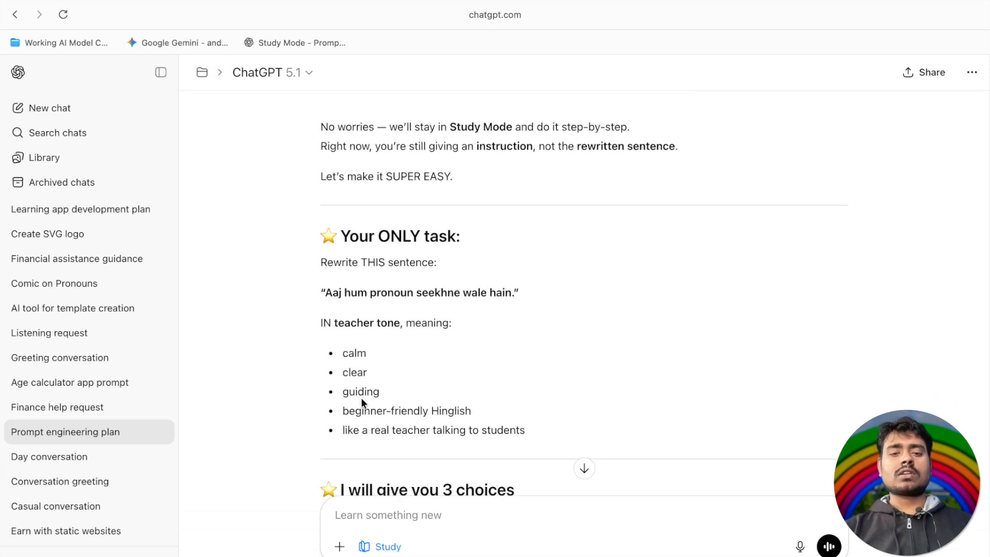
{"action": "scroll", "coordinate": [361, 398], "scroll_direction": "down", "scroll_amount": 5}
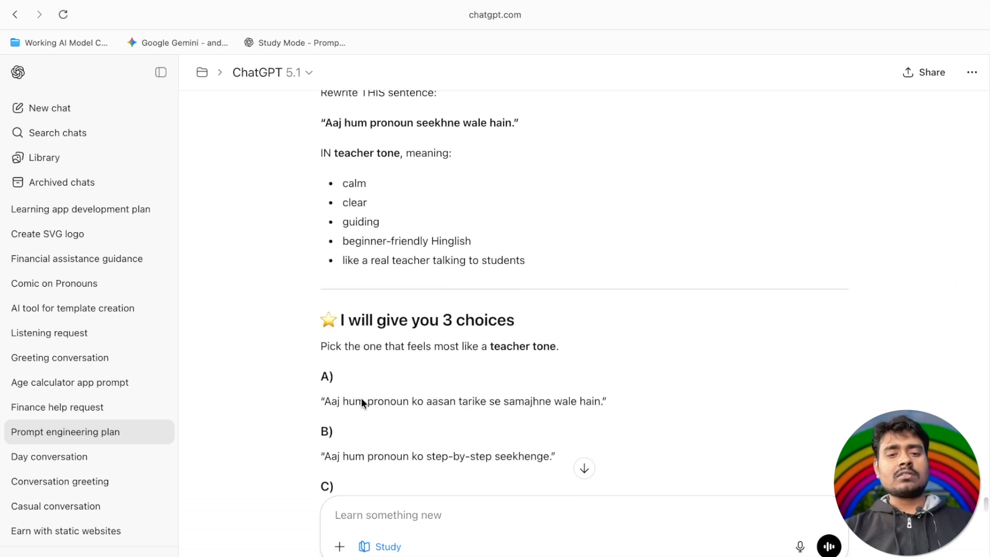
{"action": "scroll", "coordinate": [361, 398], "scroll_direction": "down", "scroll_amount": 2}
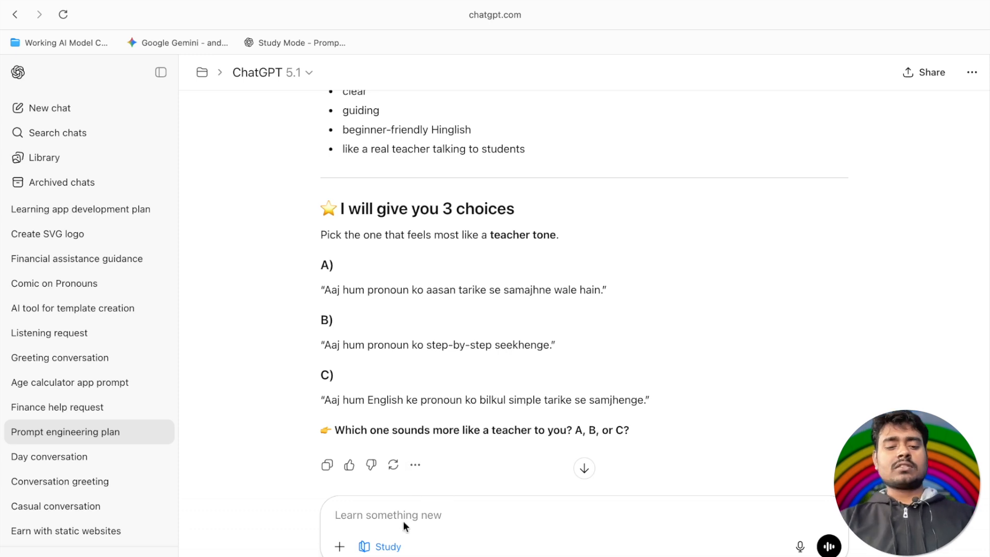
{"action": "type", "text": "i a"}
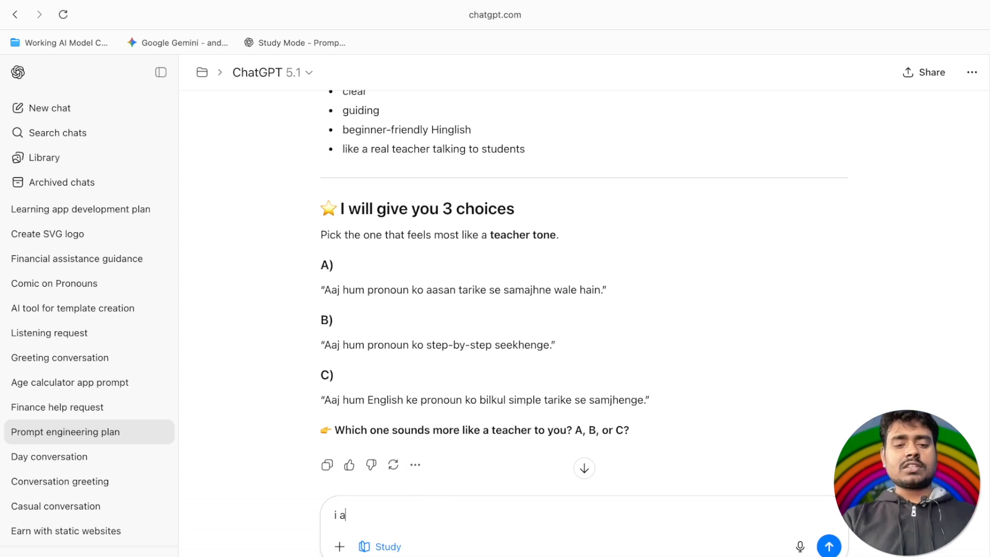
{"action": "type", "text": "m not teacher"}
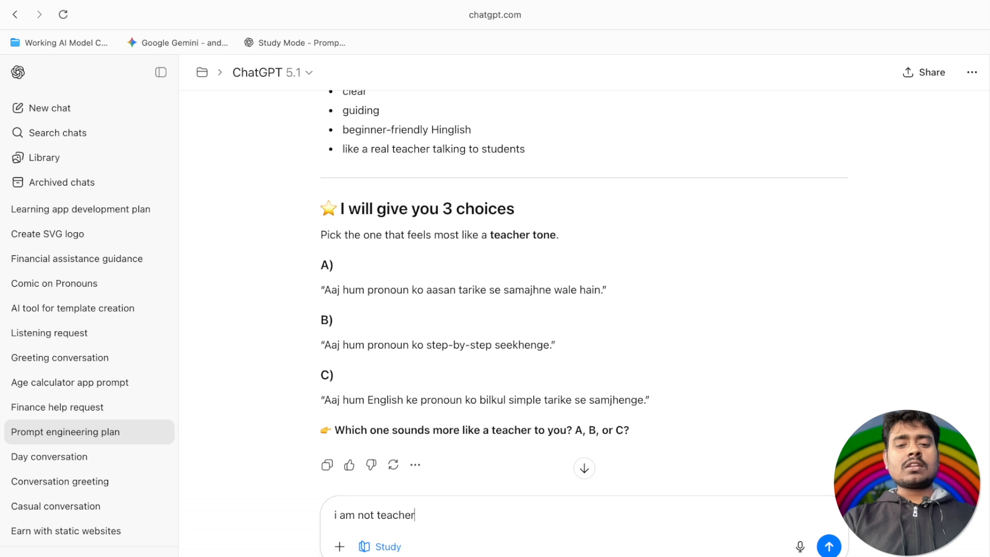
{"action": "type", "text": " then how can o"}
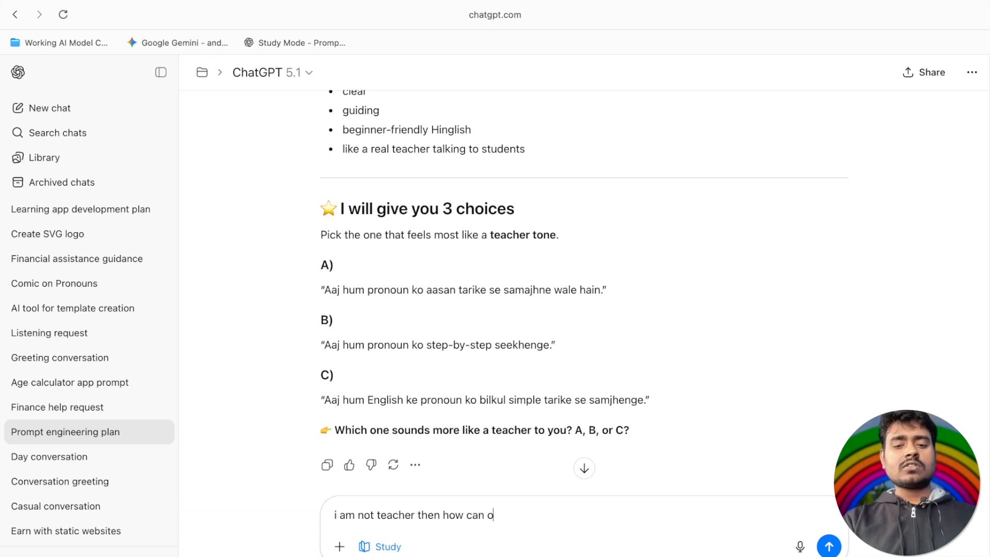
{"action": "key", "text": "BackSpace"}
{"action": "type", "text": "i "}
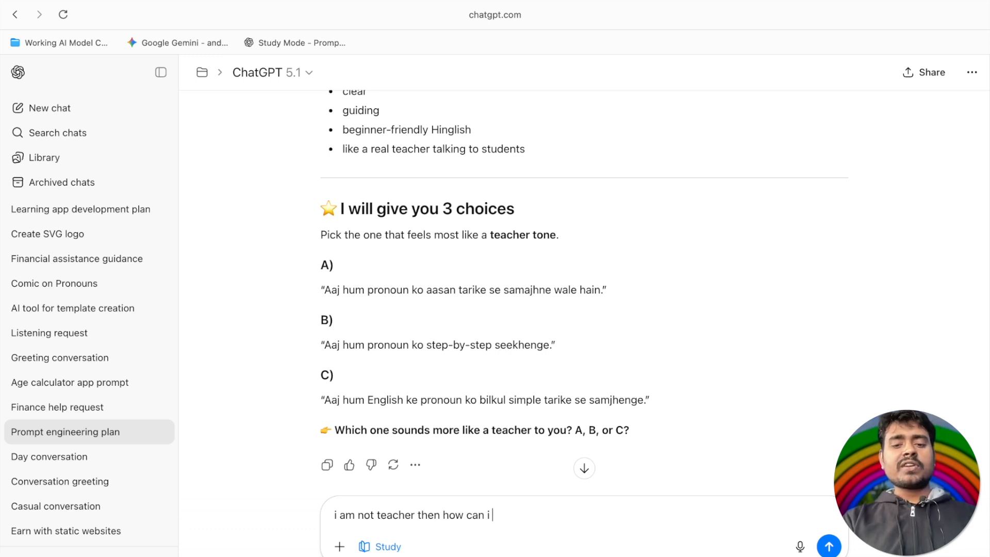
{"action": "type", "text": "copy thei"}
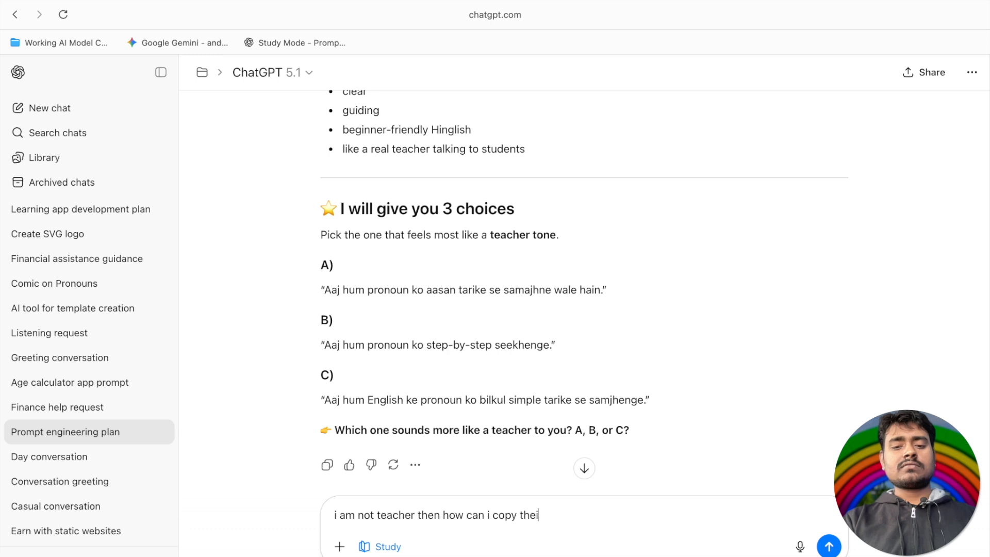
{"action": "type", "text": "r style"}
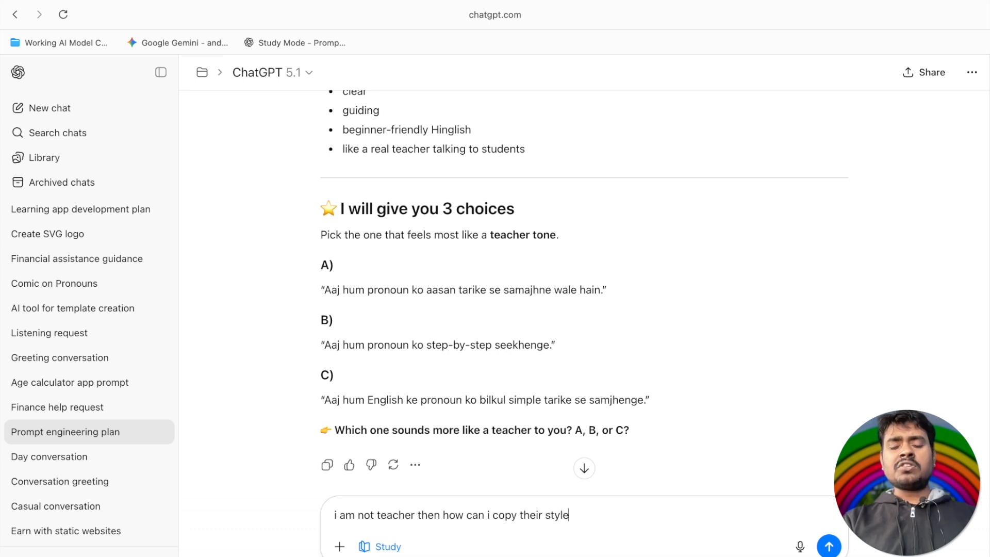
{"action": "type", "text": "?"}
{"action": "key", "text": "Return"}
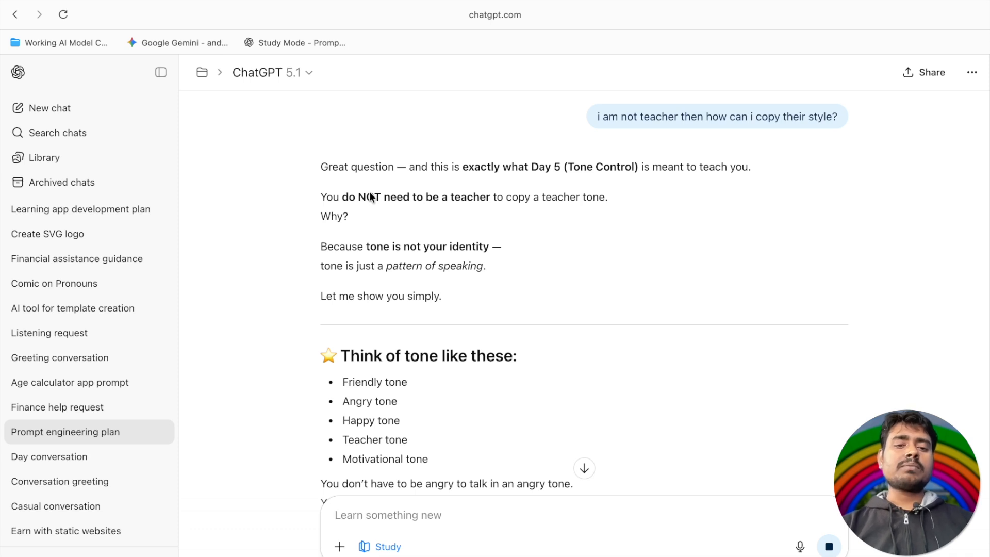
Read the explanation of copying a teacher's tone, from the list of tones through the example to the choices for what to learn next
{"action": "scroll", "coordinate": [404, 305], "scroll_direction": "down", "scroll_amount": 3}
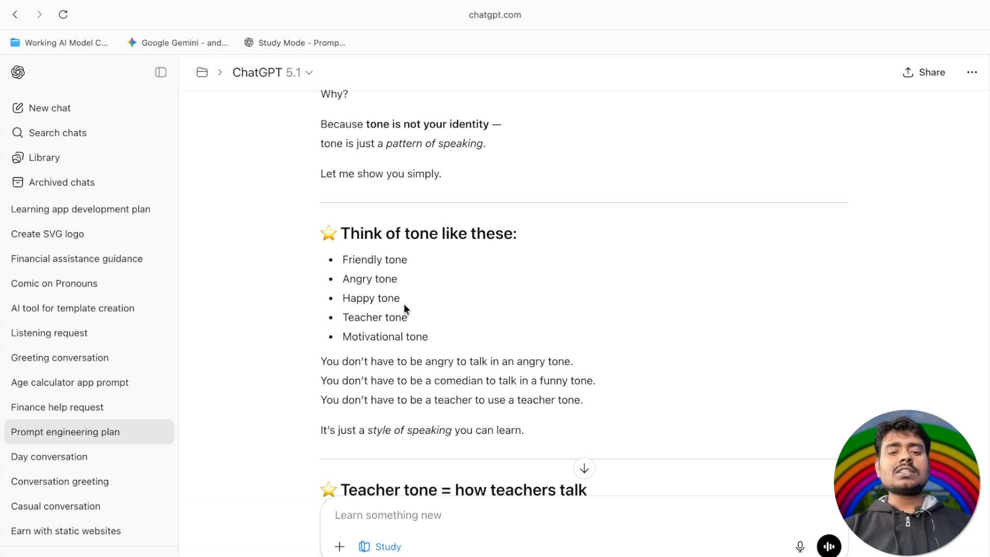
{"action": "scroll", "coordinate": [390, 366], "scroll_direction": "down", "scroll_amount": 1}
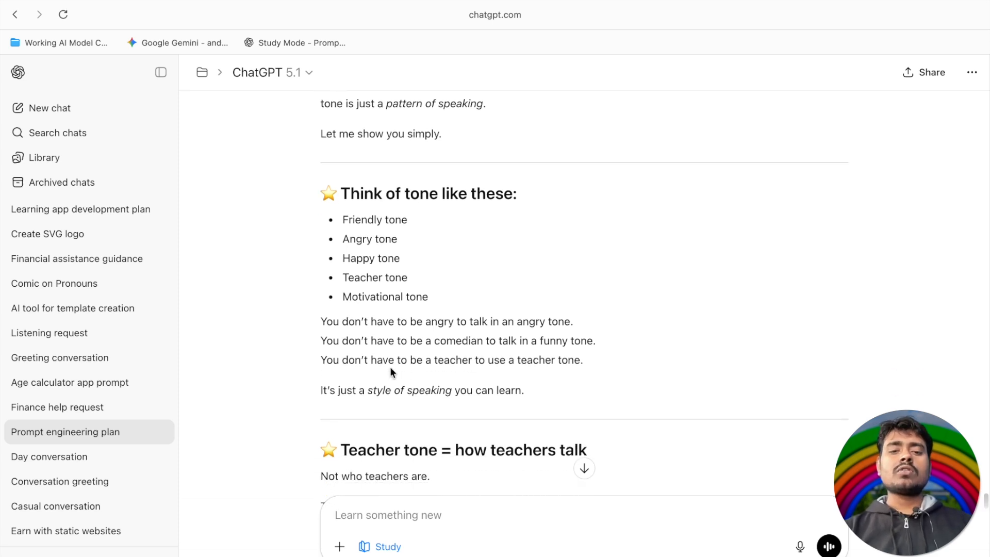
{"action": "scroll", "coordinate": [389, 367], "scroll_direction": "down", "scroll_amount": 4}
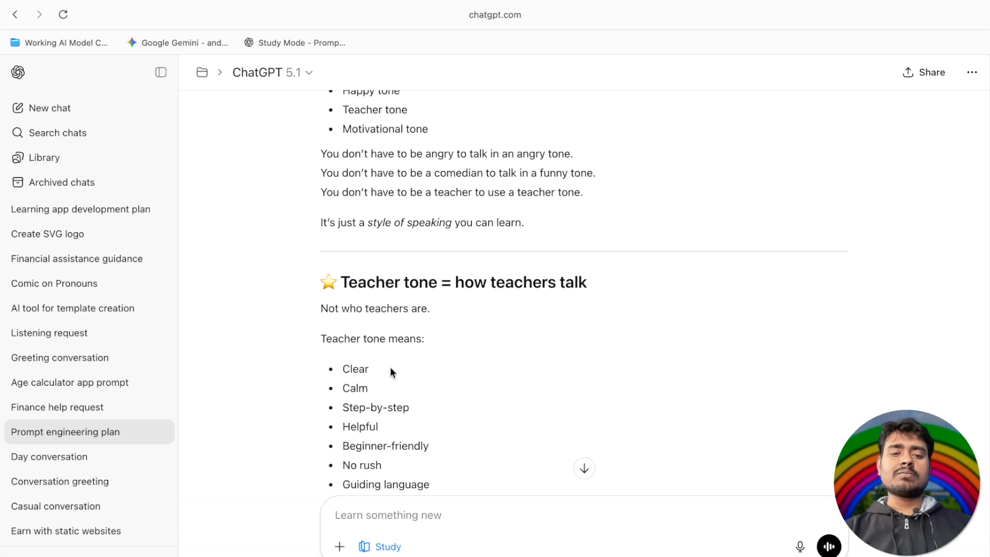
{"action": "scroll", "coordinate": [390, 367], "scroll_direction": "down", "scroll_amount": 2}
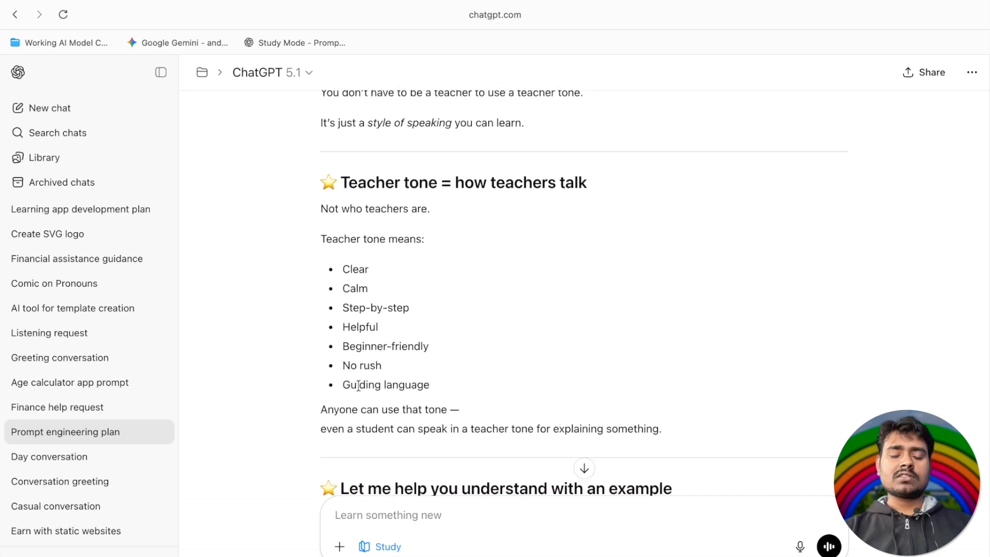
{"action": "scroll", "coordinate": [422, 384], "scroll_direction": "down", "scroll_amount": 3}
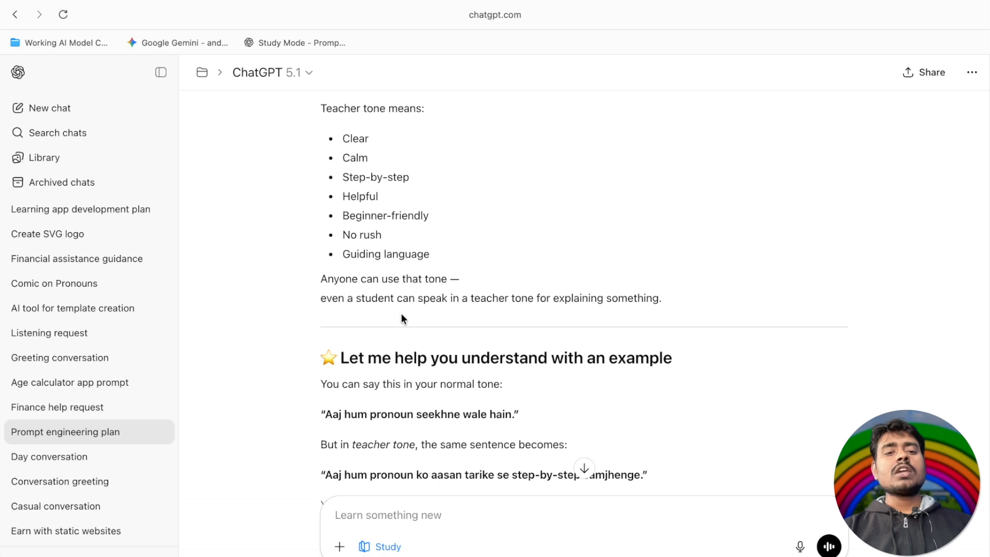
{"action": "scroll", "coordinate": [401, 314], "scroll_direction": "down", "scroll_amount": 2}
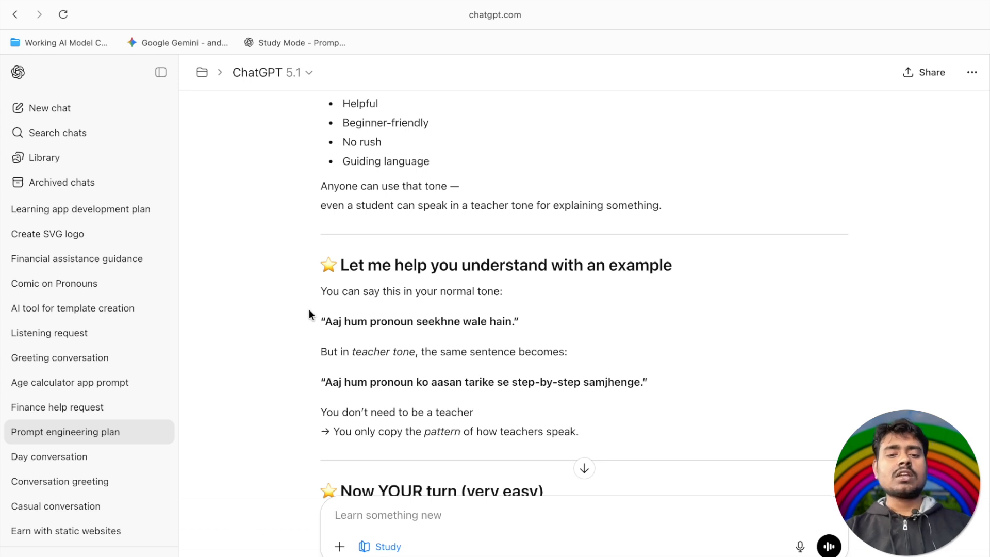
{"action": "scroll", "coordinate": [310, 313], "scroll_direction": "down", "scroll_amount": 3}
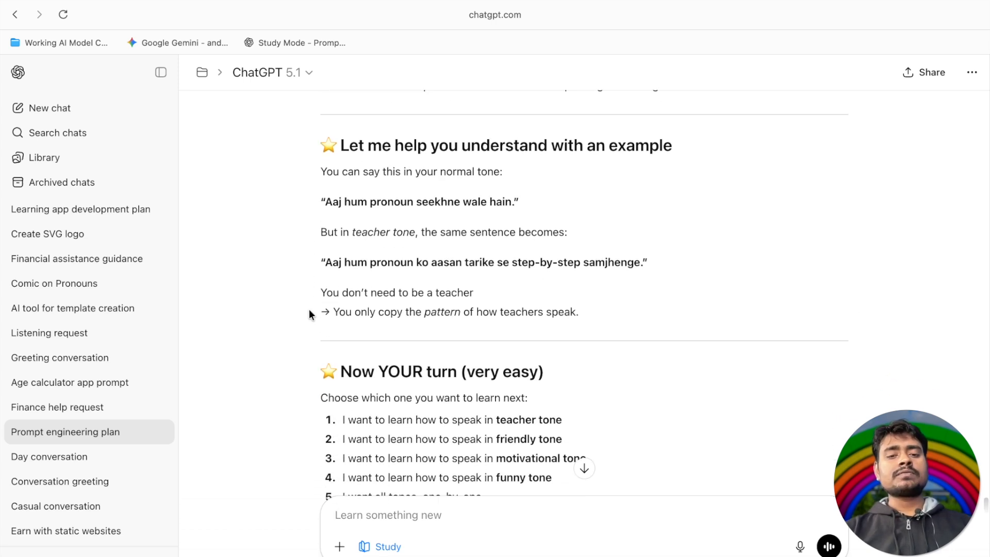
{"action": "scroll", "coordinate": [309, 313], "scroll_direction": "down", "scroll_amount": 2}
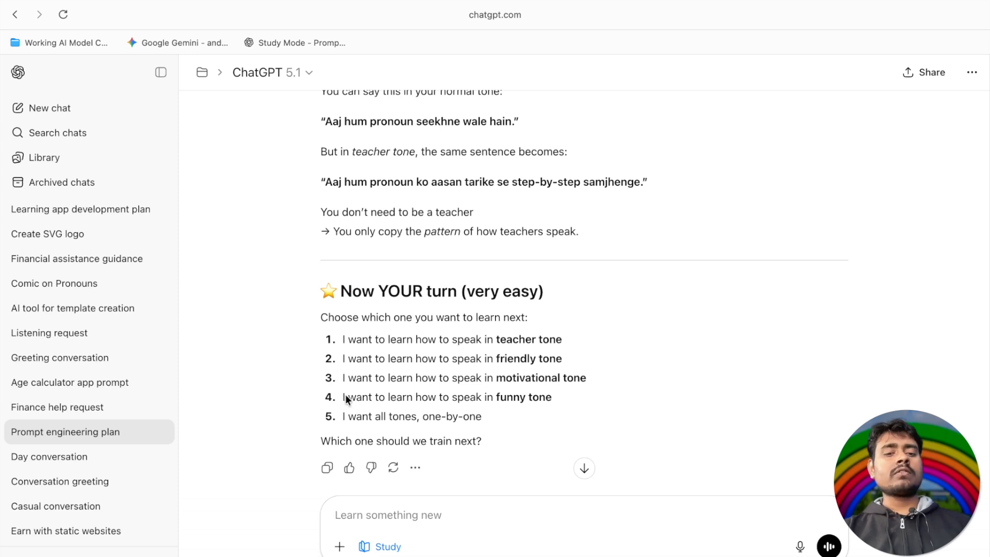
Choose the teacher tone training by answering the list of options with "1"
{"action": "scroll", "coordinate": [344, 394], "scroll_direction": "down", "scroll_amount": 1}
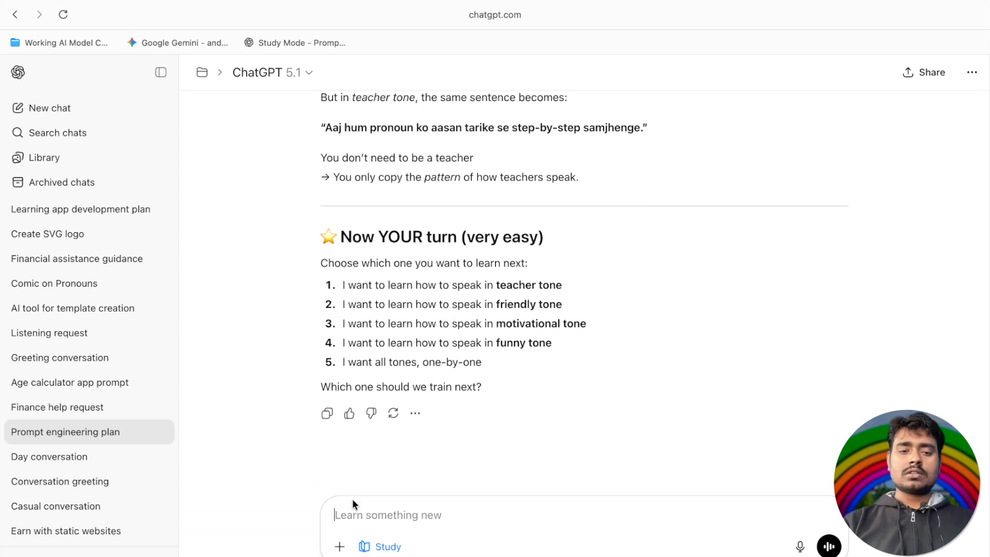
{"action": "type", "text": "1"}
{"action": "key", "text": "Return"}
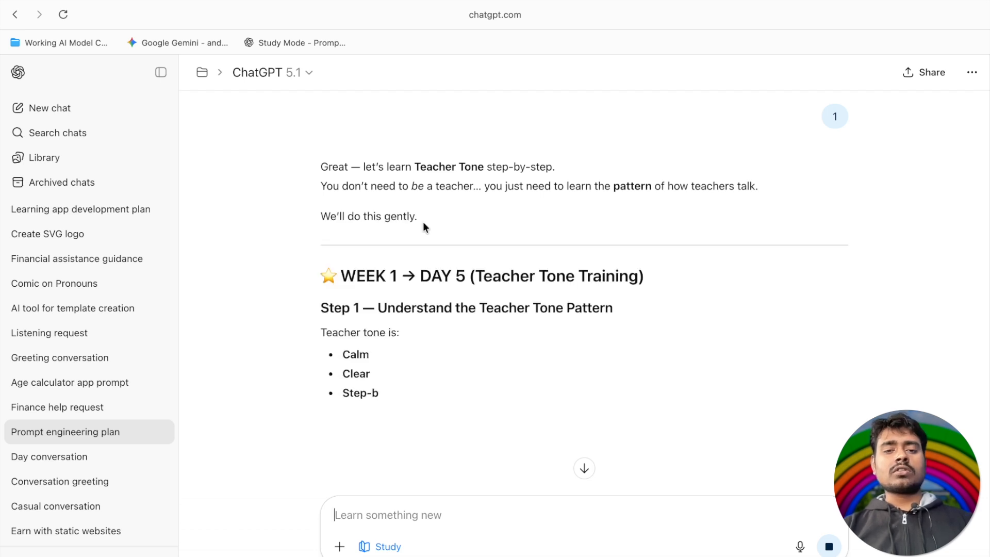
Read the Teacher Tone Training lesson from Step 1's tone pattern through the three ready-made lines in Step 3
{"action": "scroll", "coordinate": [455, 299], "scroll_direction": "down", "scroll_amount": 2}
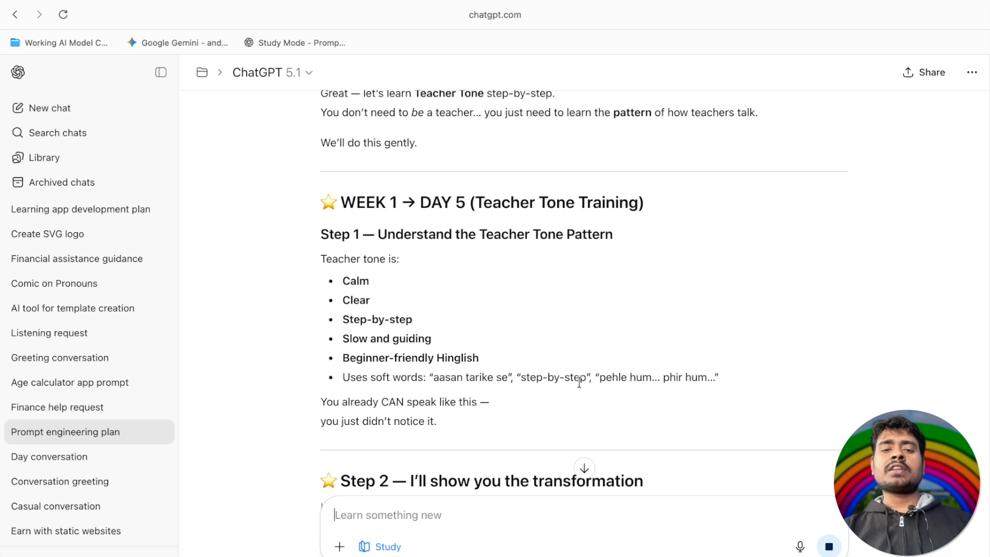
{"action": "scroll", "coordinate": [697, 379], "scroll_direction": "down", "scroll_amount": 3}
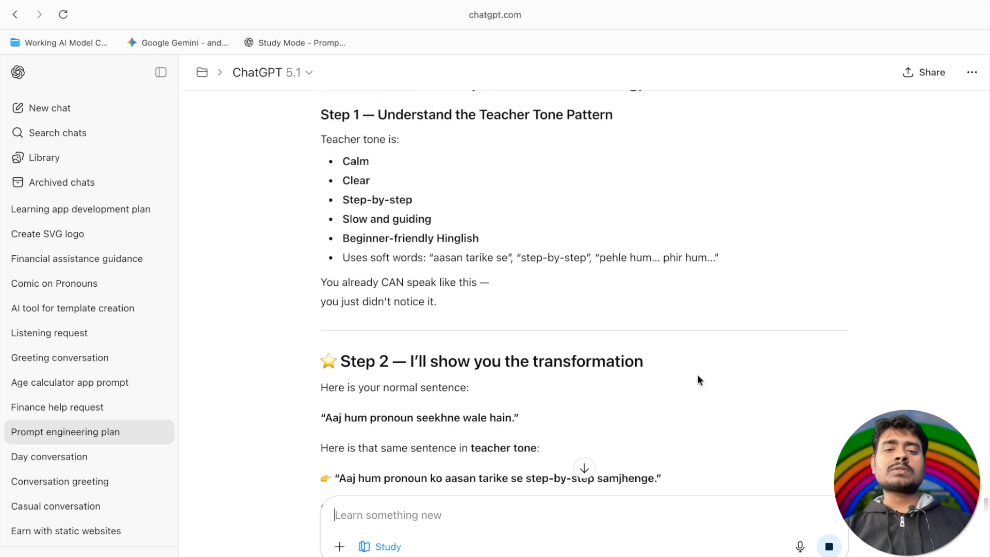
{"action": "scroll", "coordinate": [697, 376], "scroll_direction": "down", "scroll_amount": 2}
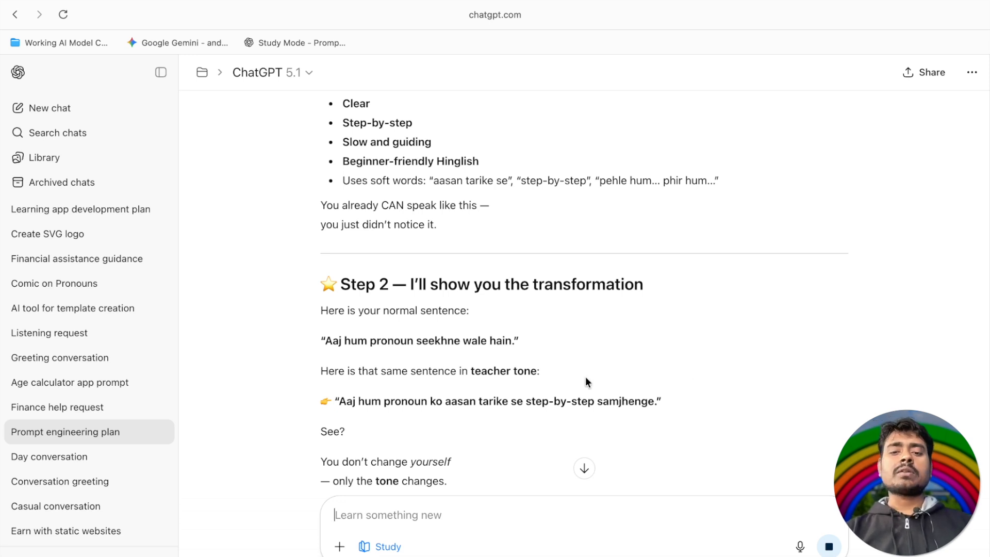
{"action": "scroll", "coordinate": [585, 381], "scroll_direction": "down", "scroll_amount": 2}
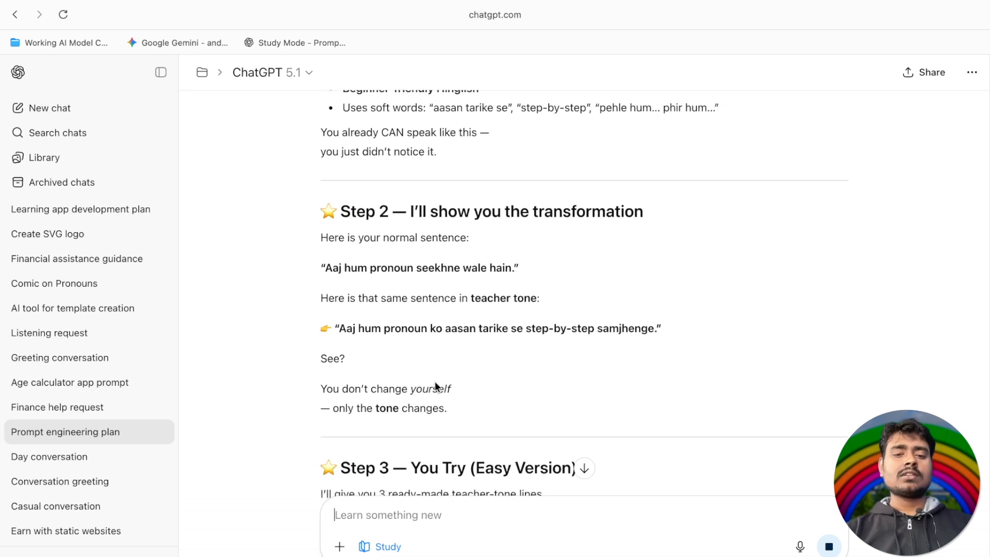
{"action": "scroll", "coordinate": [434, 386], "scroll_direction": "down", "scroll_amount": 3}
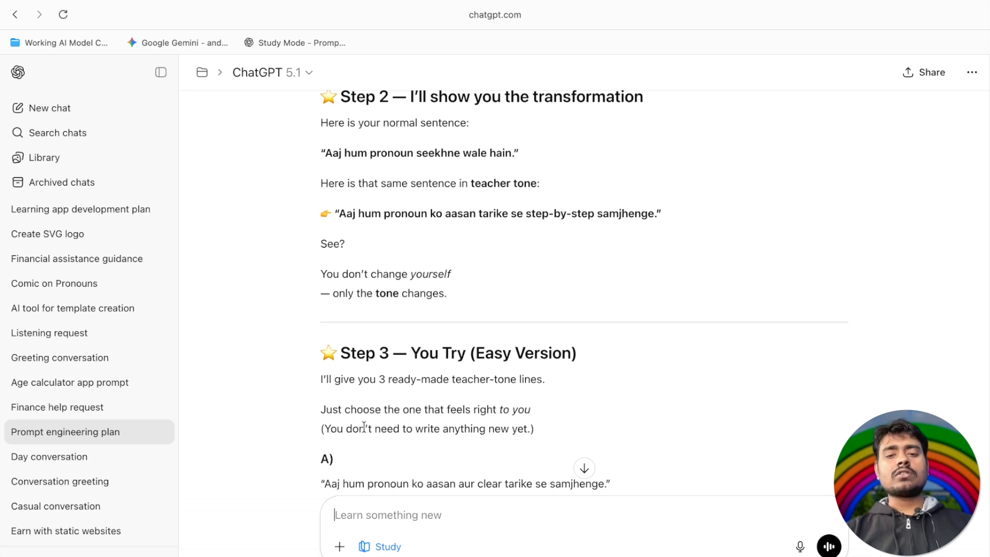
{"action": "scroll", "coordinate": [438, 411], "scroll_direction": "down", "scroll_amount": 3}
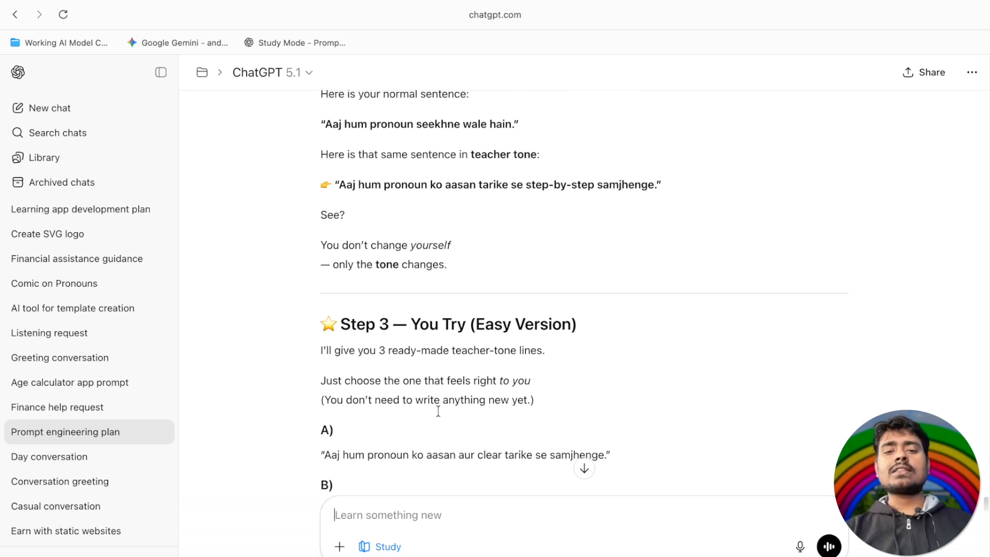
{"action": "scroll", "coordinate": [438, 411], "scroll_direction": "down", "scroll_amount": 3}
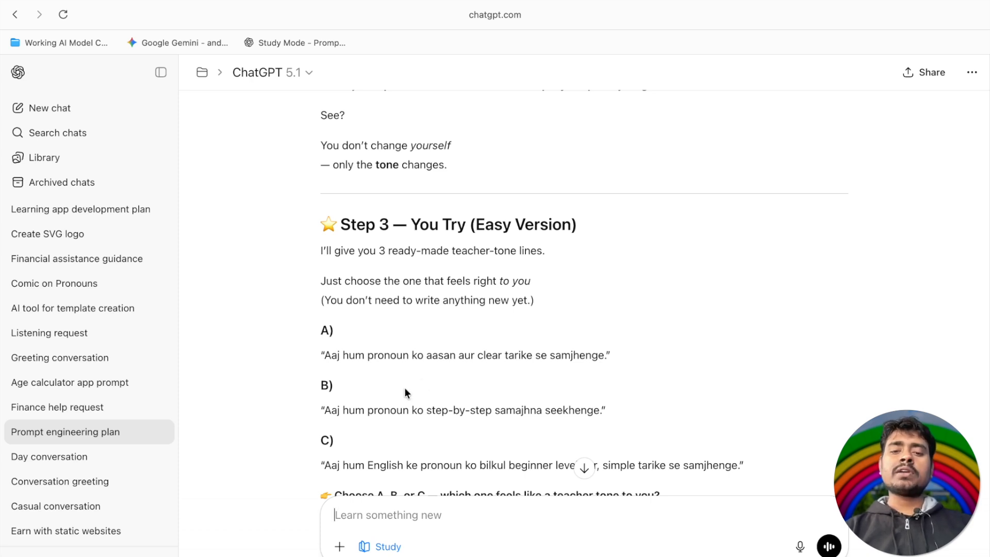
{"action": "scroll", "coordinate": [404, 388], "scroll_direction": "down", "scroll_amount": 2}
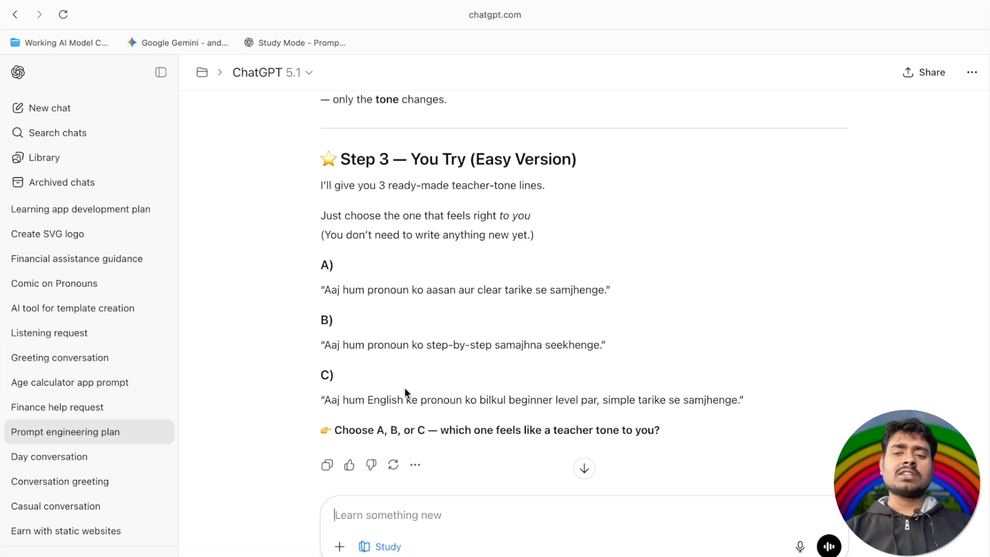
{"action": "scroll", "coordinate": [404, 388], "scroll_direction": "down", "scroll_amount": 1}
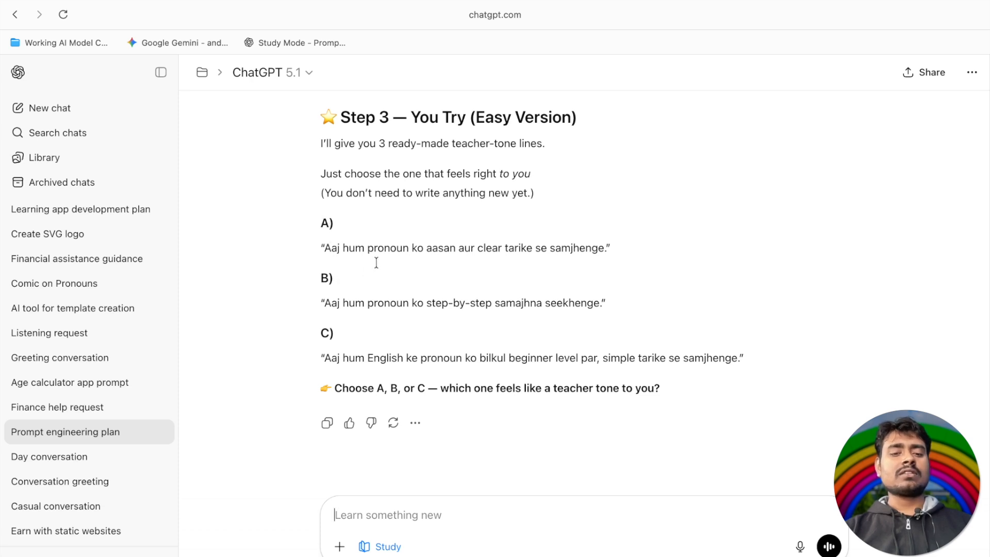
Answer the Step 3 choice of teacher-tone lines by sending "a"
{"action": "left_click", "coordinate": [360, 501]}
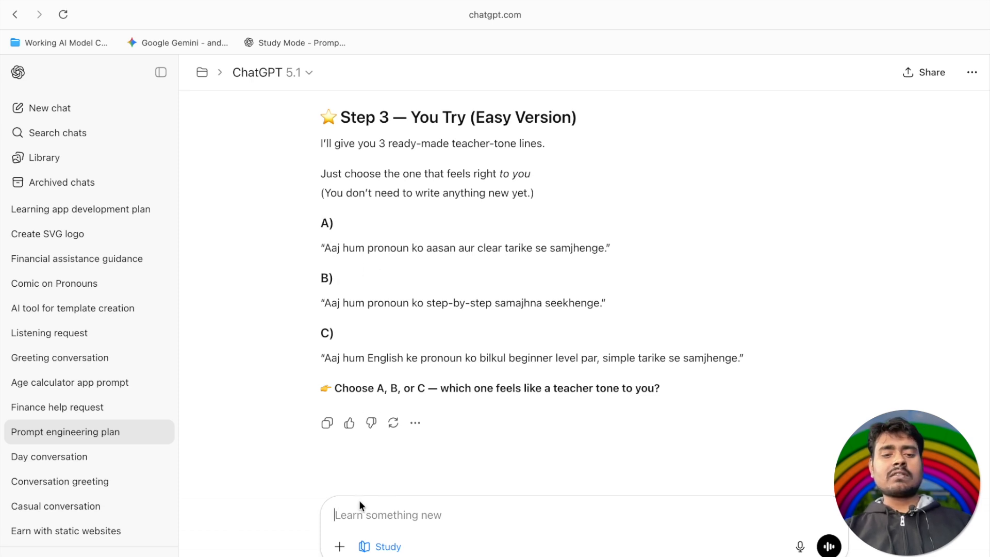
{"action": "type", "text": "a"}
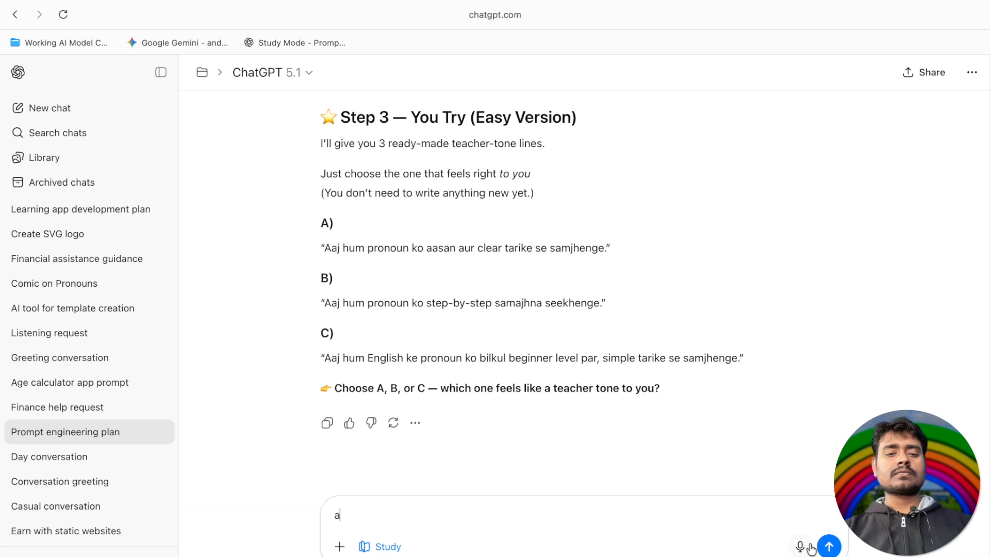
{"action": "left_click", "coordinate": [828, 546]}
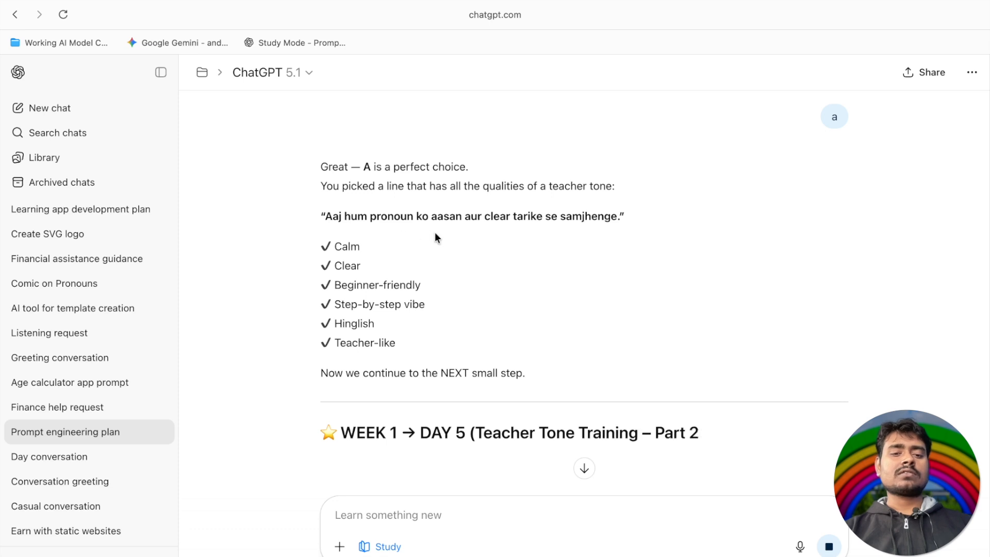
Read Teacher Tone Training Part 2, covering the Step 4 formula and the Step 5 exercise with its "Now YOUR turn" template
{"action": "scroll", "coordinate": [439, 279], "scroll_direction": "down", "scroll_amount": 2}
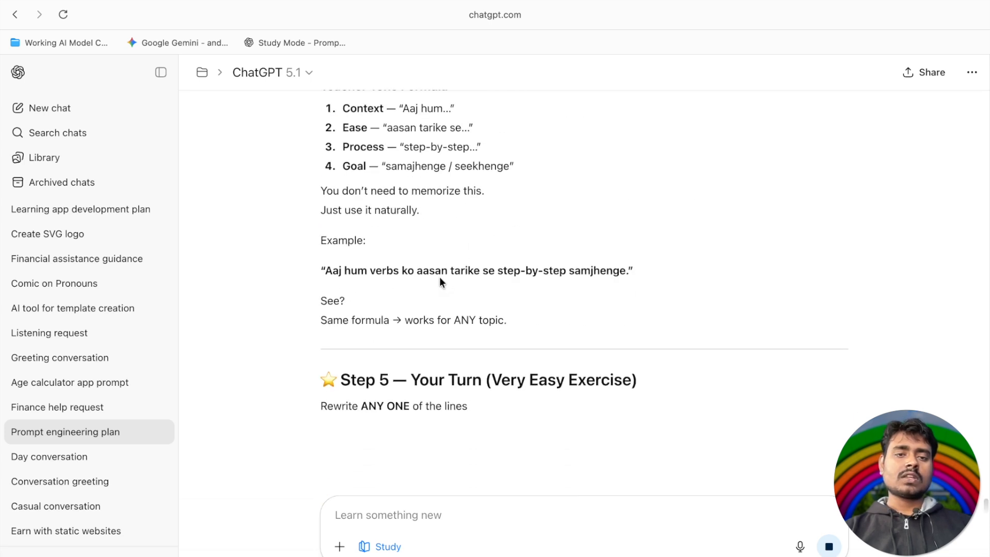
{"action": "scroll", "coordinate": [440, 276], "scroll_direction": "up", "scroll_amount": 4}
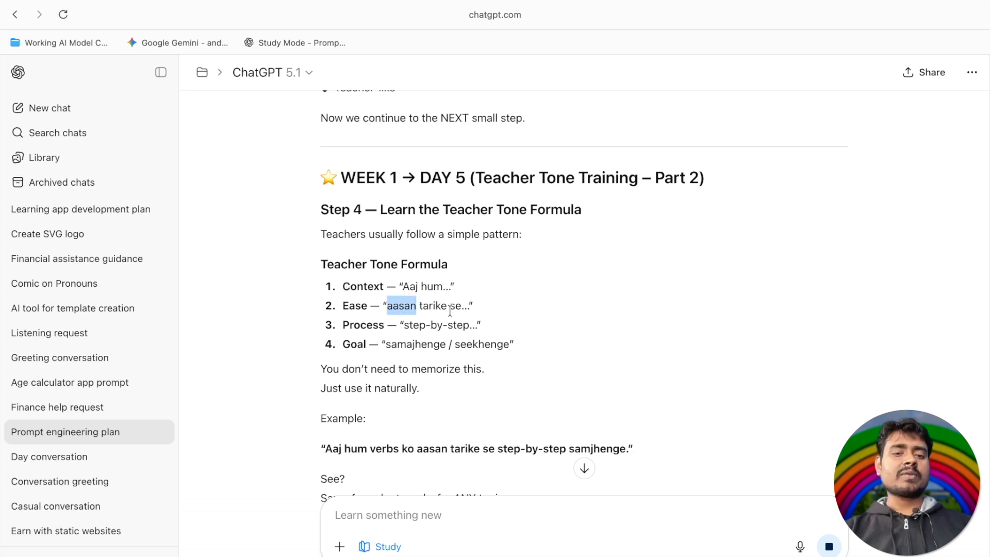
{"action": "scroll", "coordinate": [444, 327], "scroll_direction": "down", "scroll_amount": 1}
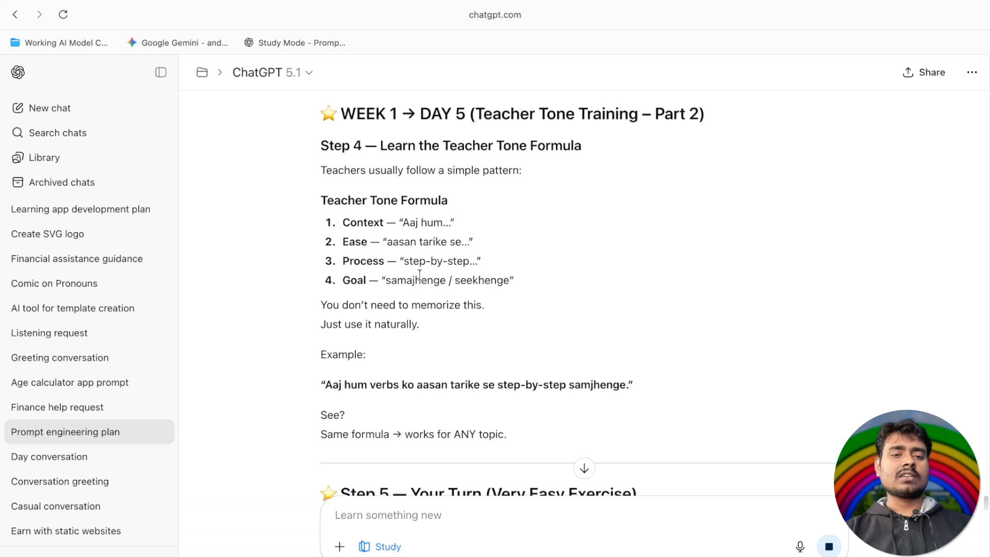
{"action": "scroll", "coordinate": [468, 273], "scroll_direction": "down", "scroll_amount": 5}
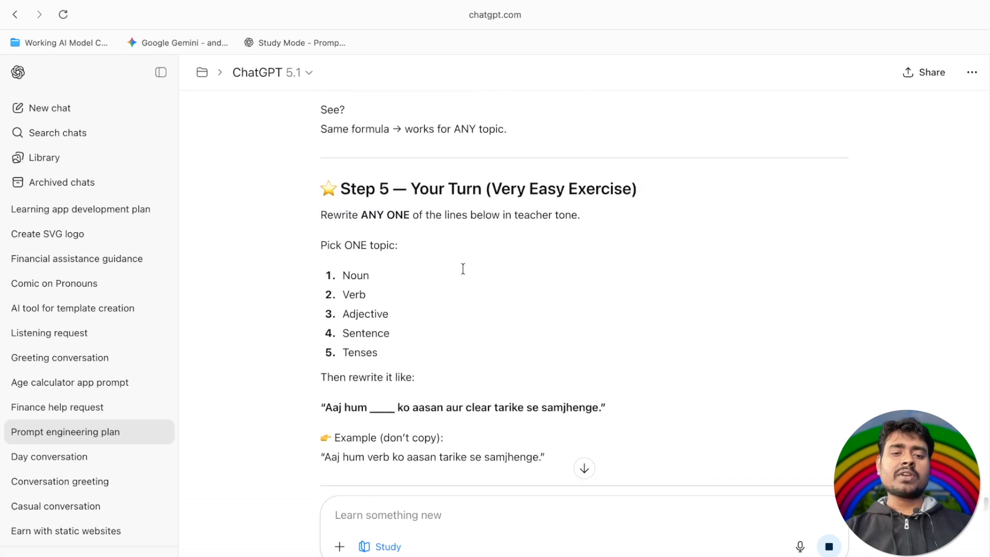
{"action": "scroll", "coordinate": [407, 283], "scroll_direction": "down", "scroll_amount": 4}
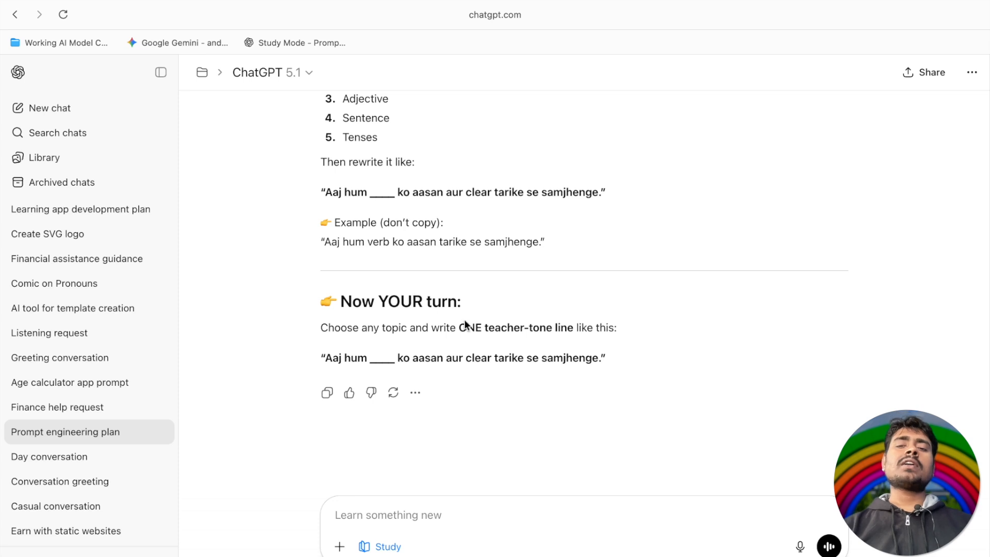
{"action": "scroll", "coordinate": [465, 324], "scroll_direction": "up", "scroll_amount": 1}
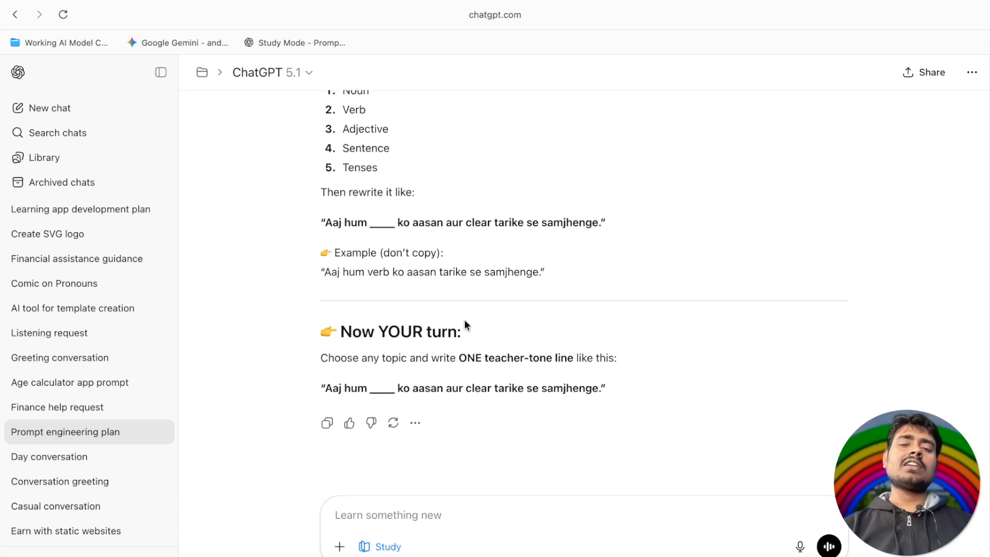